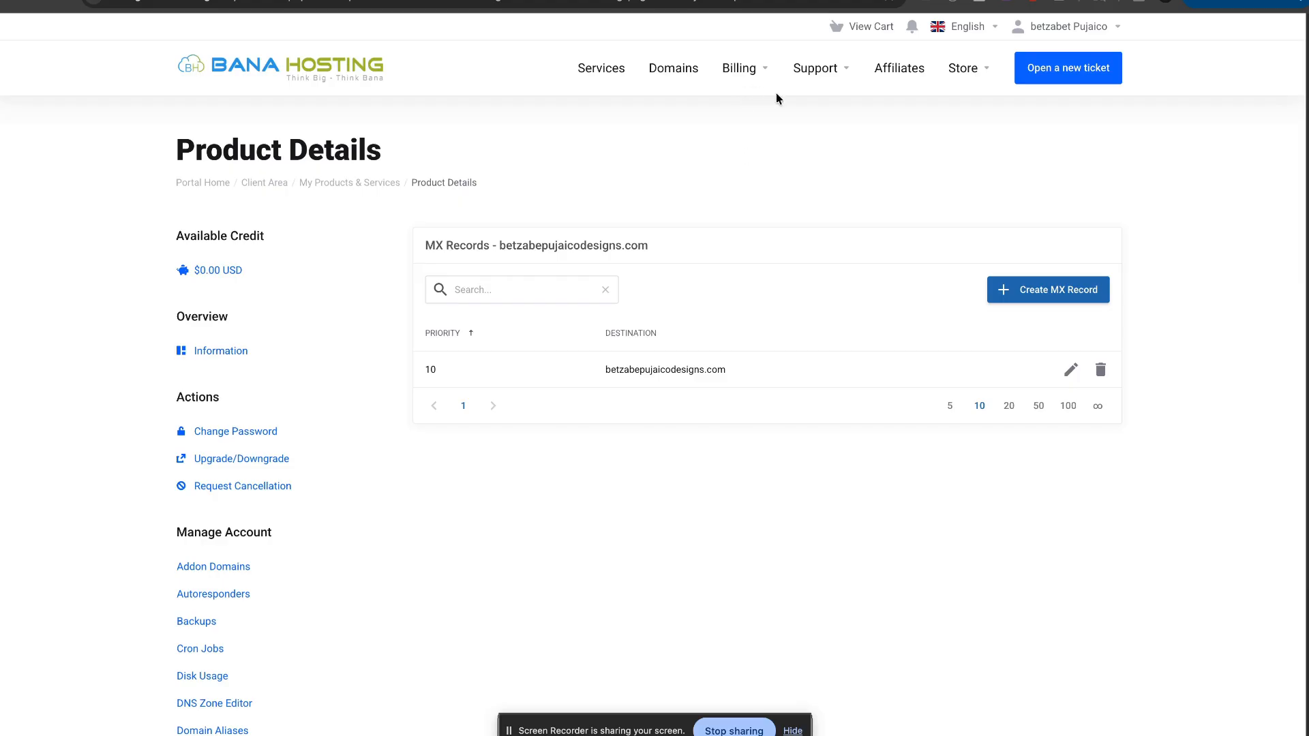
Step: Close Gmail's quick settings panel and bring up the webmail mail-client setup page (IMAP 993, POP3 995, SMTP 465)
click(648, 1)
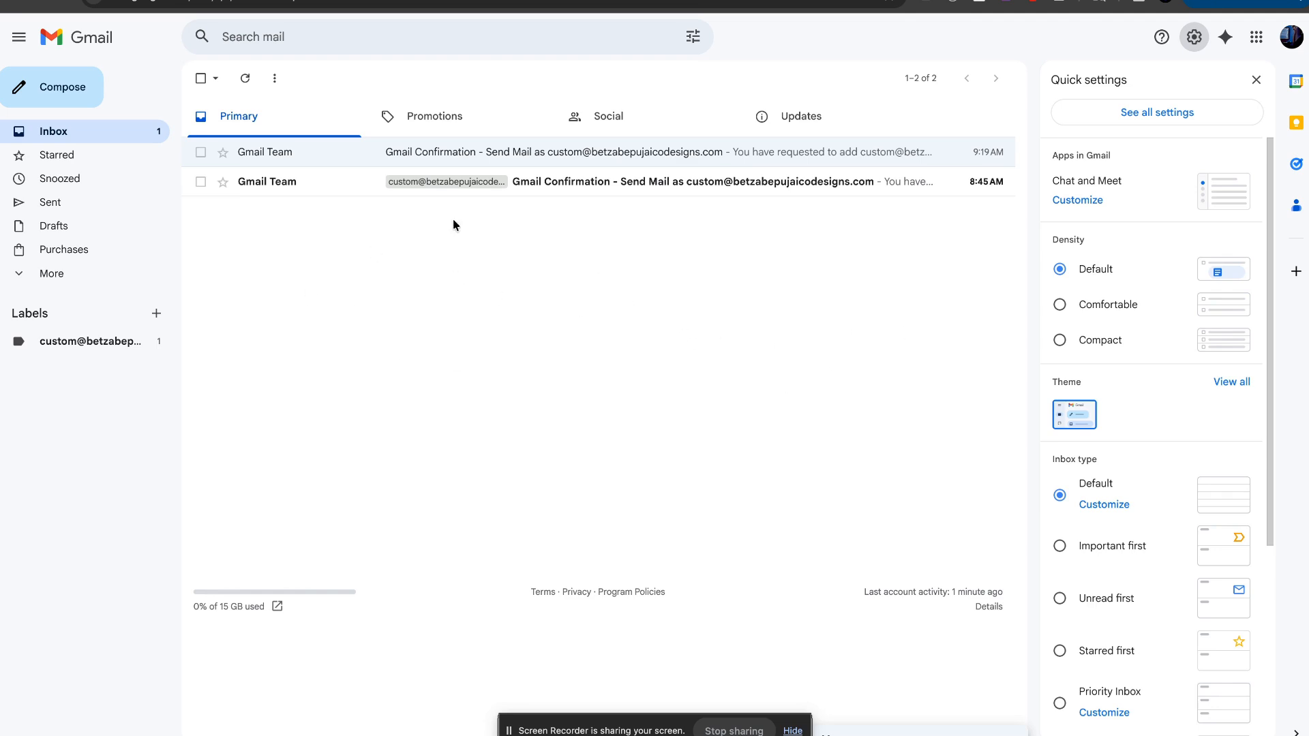
click(1255, 81)
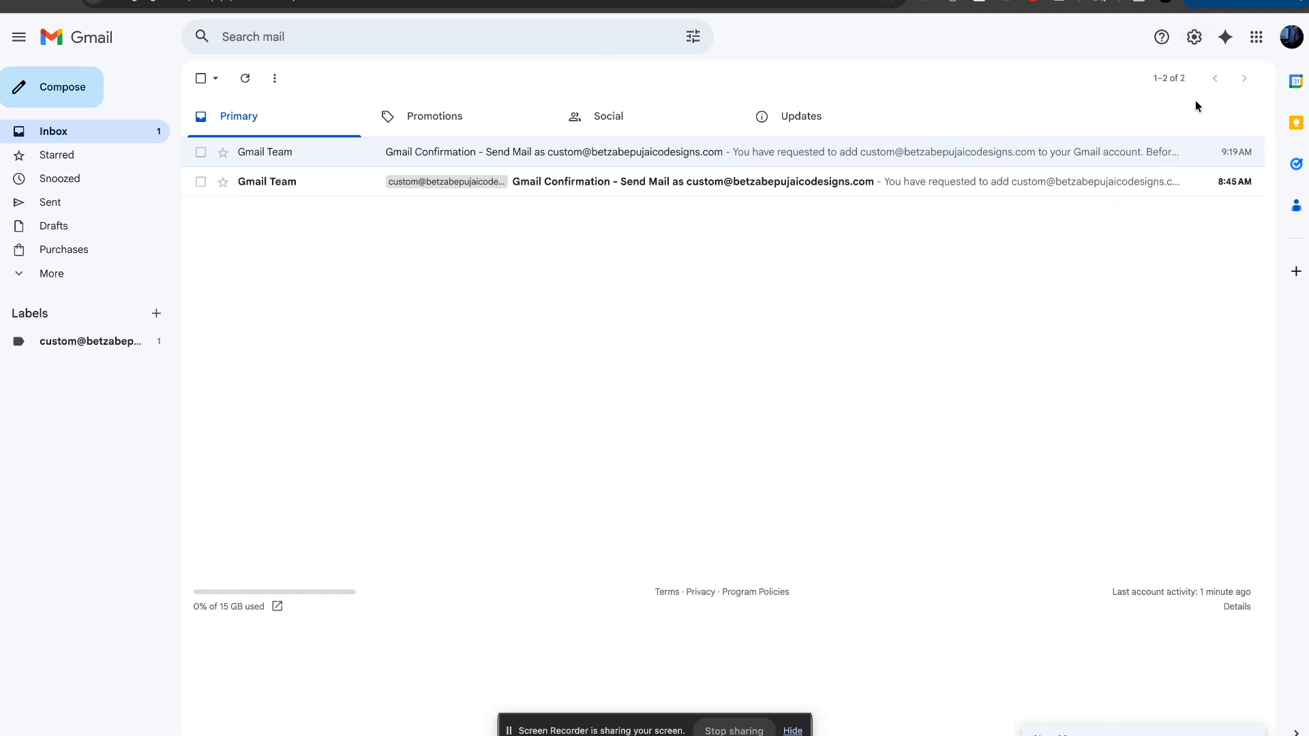
click(404, 1)
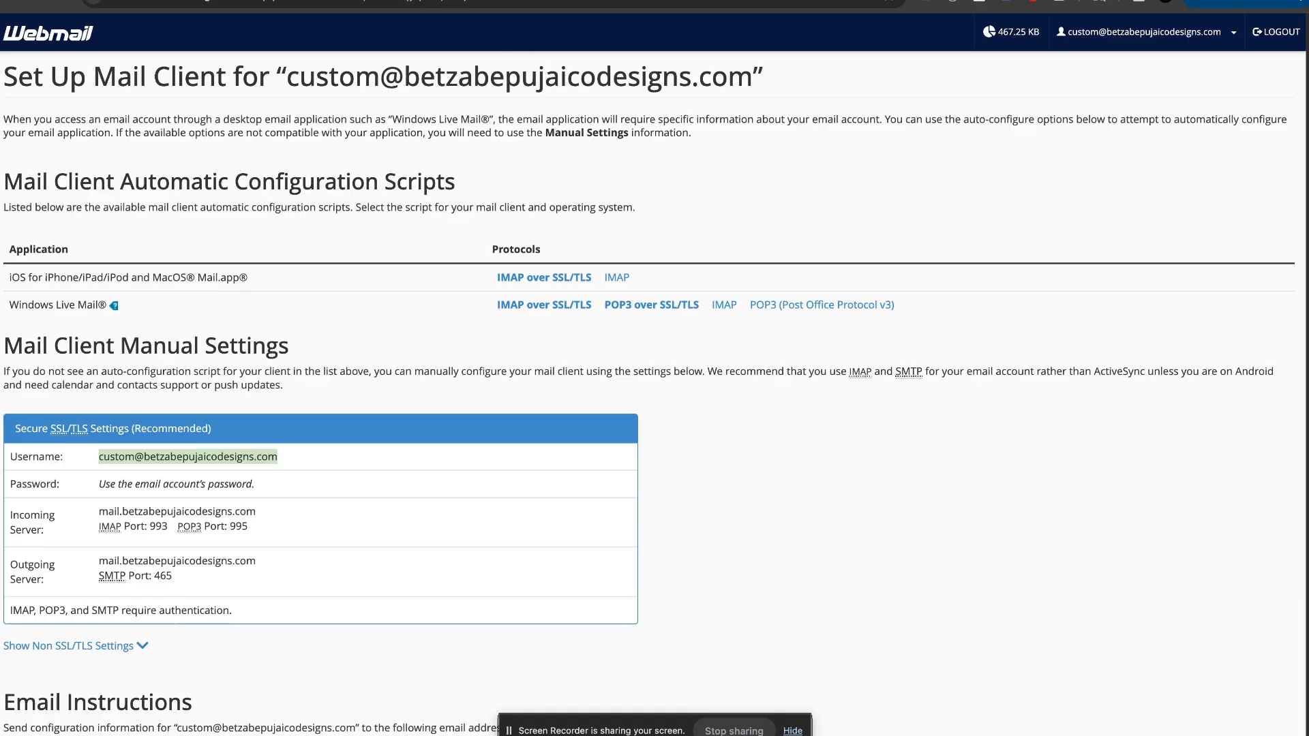
Step: Return to the Bana Hosting MX Records page showing the priority-10 record for the domain
click(917, 0)
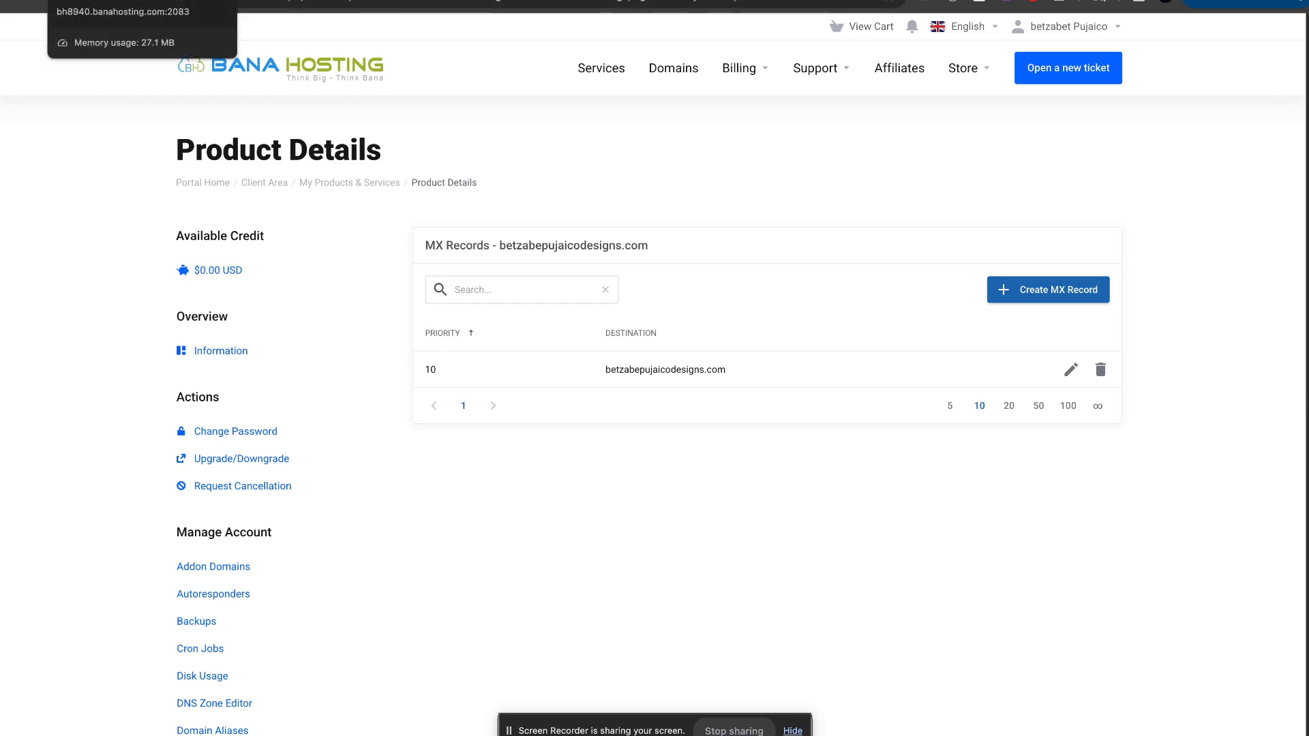
Step: Open cPanel's Email Deliverability page from the Tools home
click(197, 3)
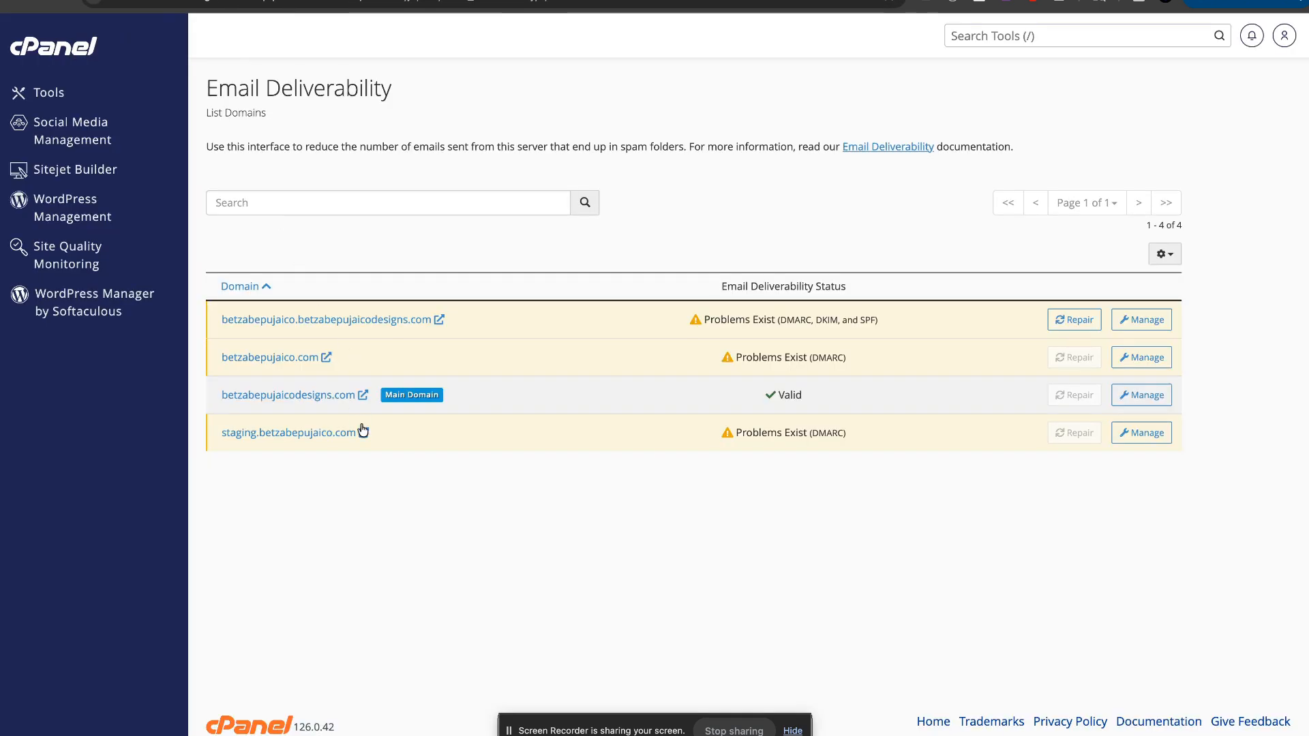
click(66, 55)
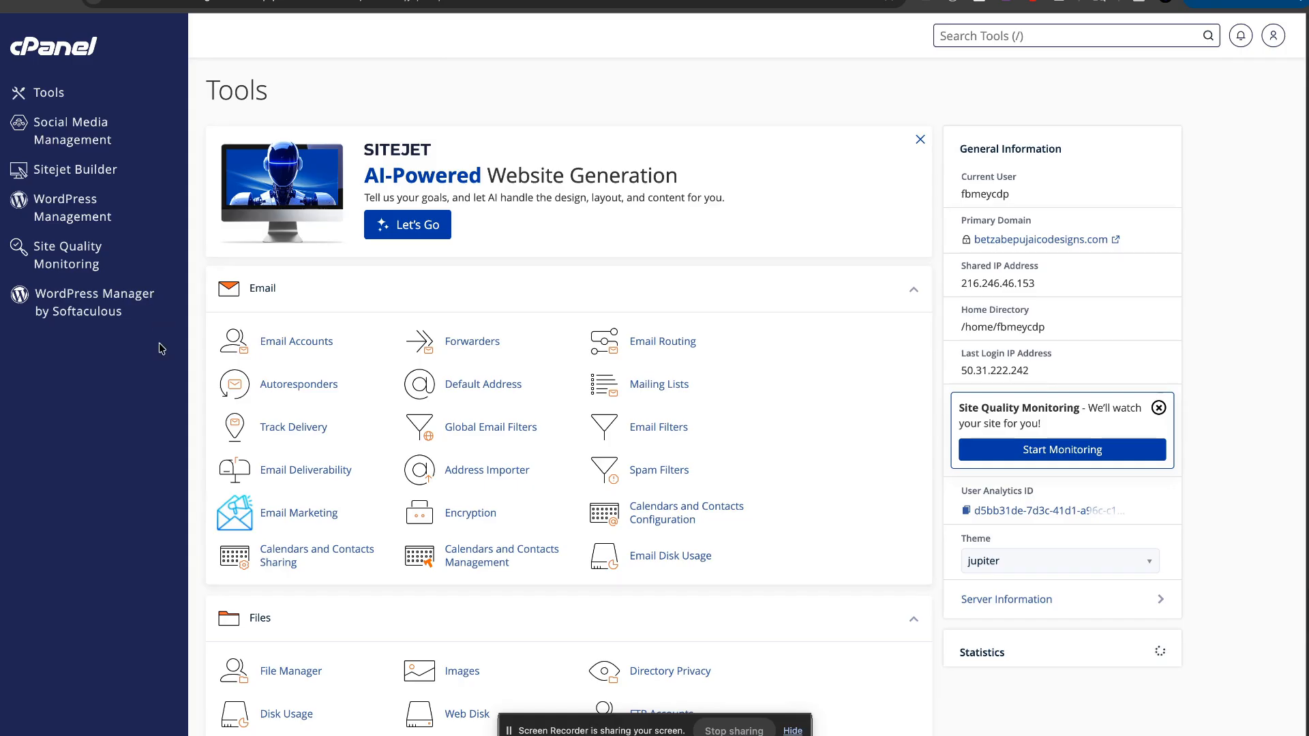
click(319, 475)
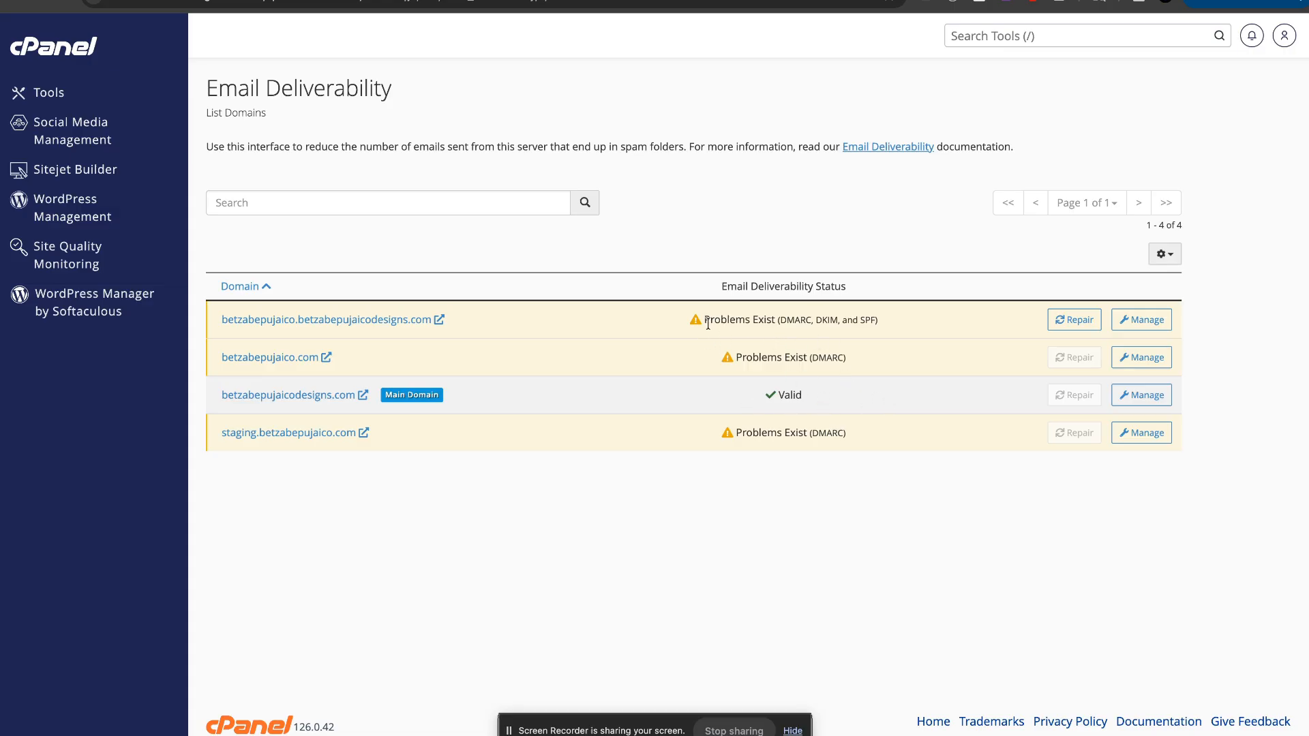
Step: Highlight the DMARC, DKIM and SPF problems reported for the flagged domains
drag(707, 324, 800, 320)
click(802, 321)
drag(878, 322, 781, 324)
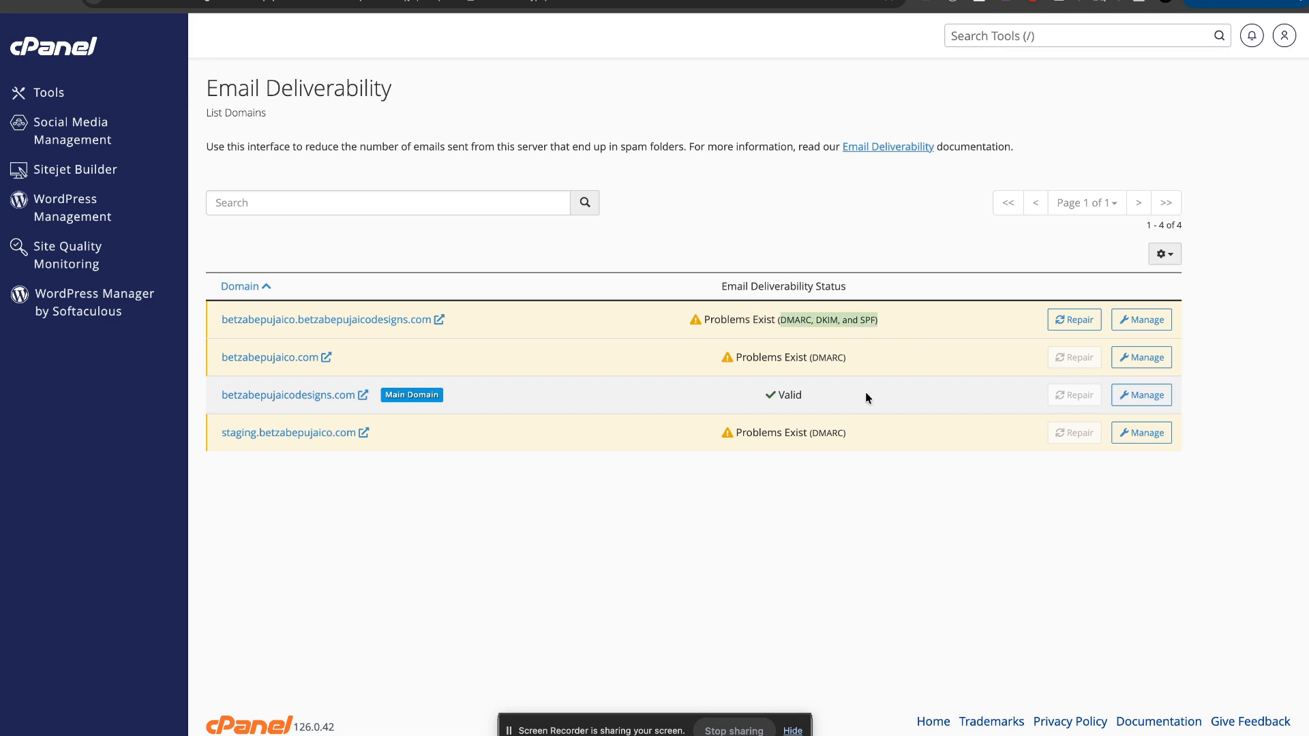
click(918, 400)
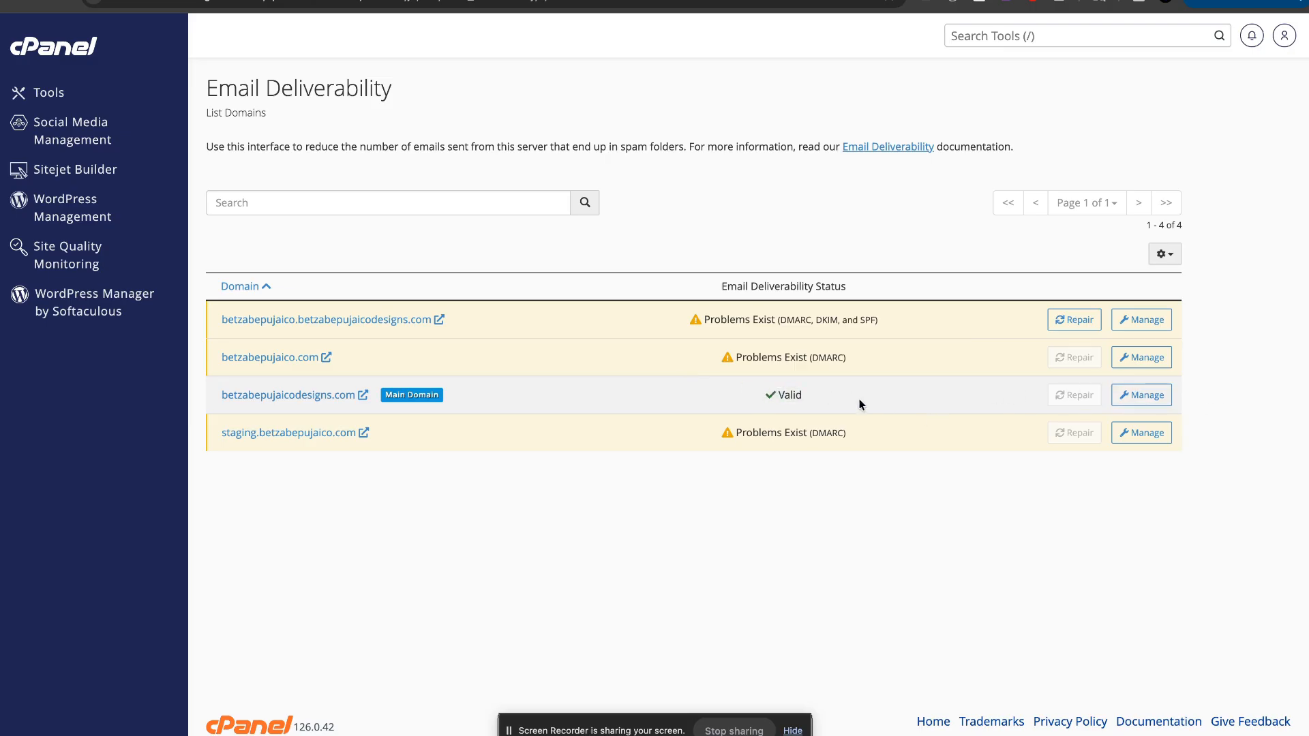
Step: Review the main domain's DKIM, SPF and DMARC records, then go back to the Tools home page
click(1153, 399)
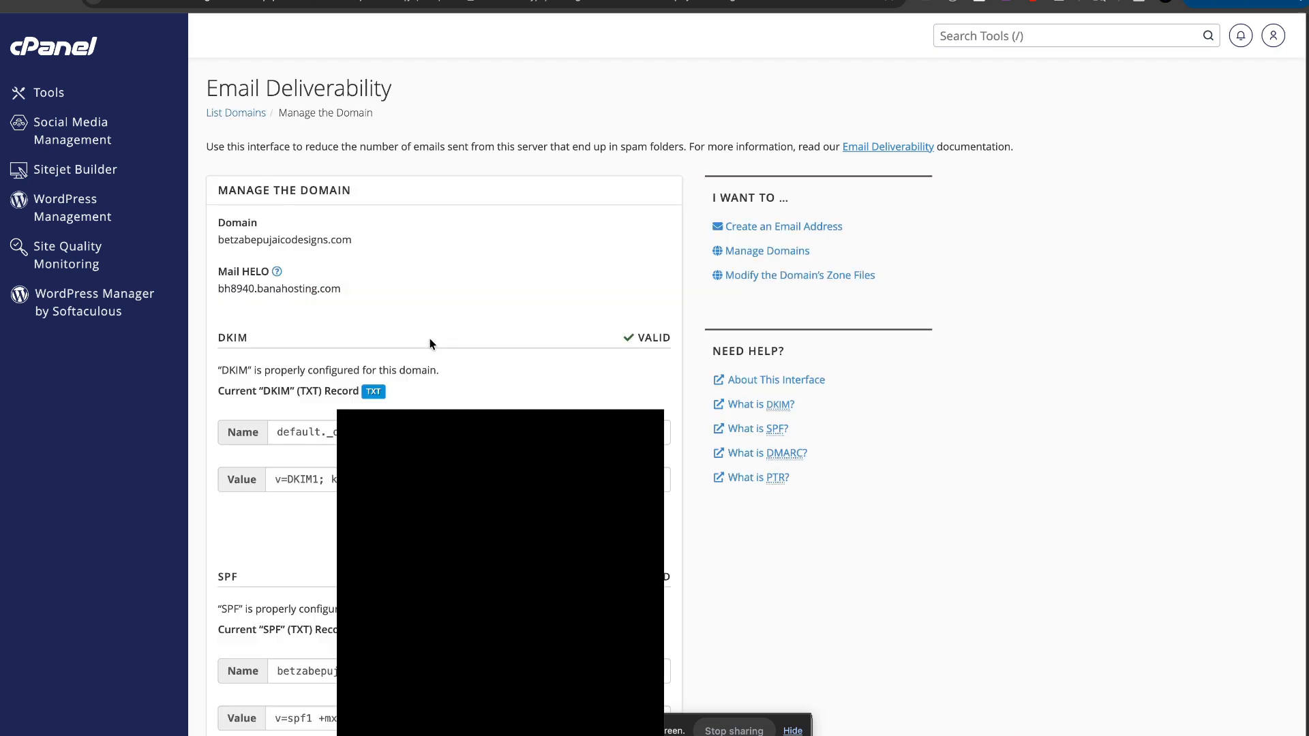
scroll(415, 365, down, 1)
scroll(707, 285, down, 3)
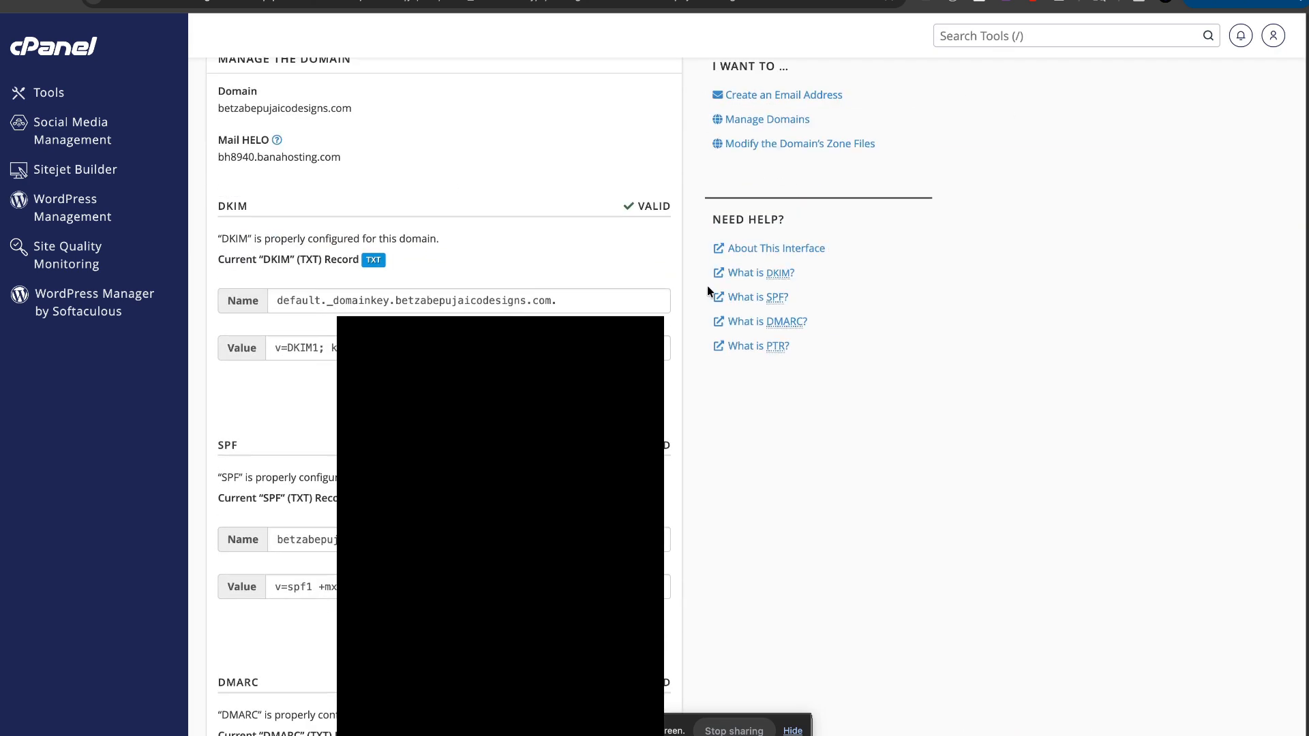
scroll(286, 503, down, 1)
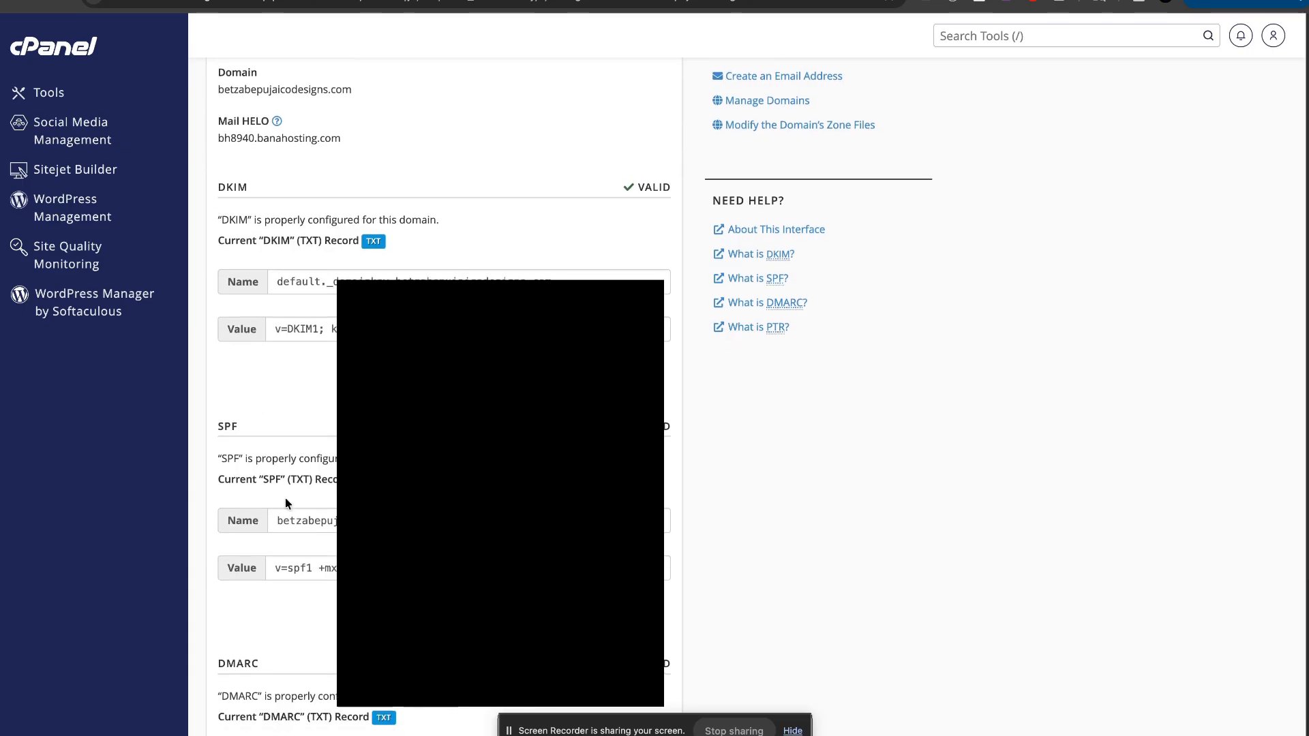
scroll(488, 273, up, 1)
key(alt+Left)
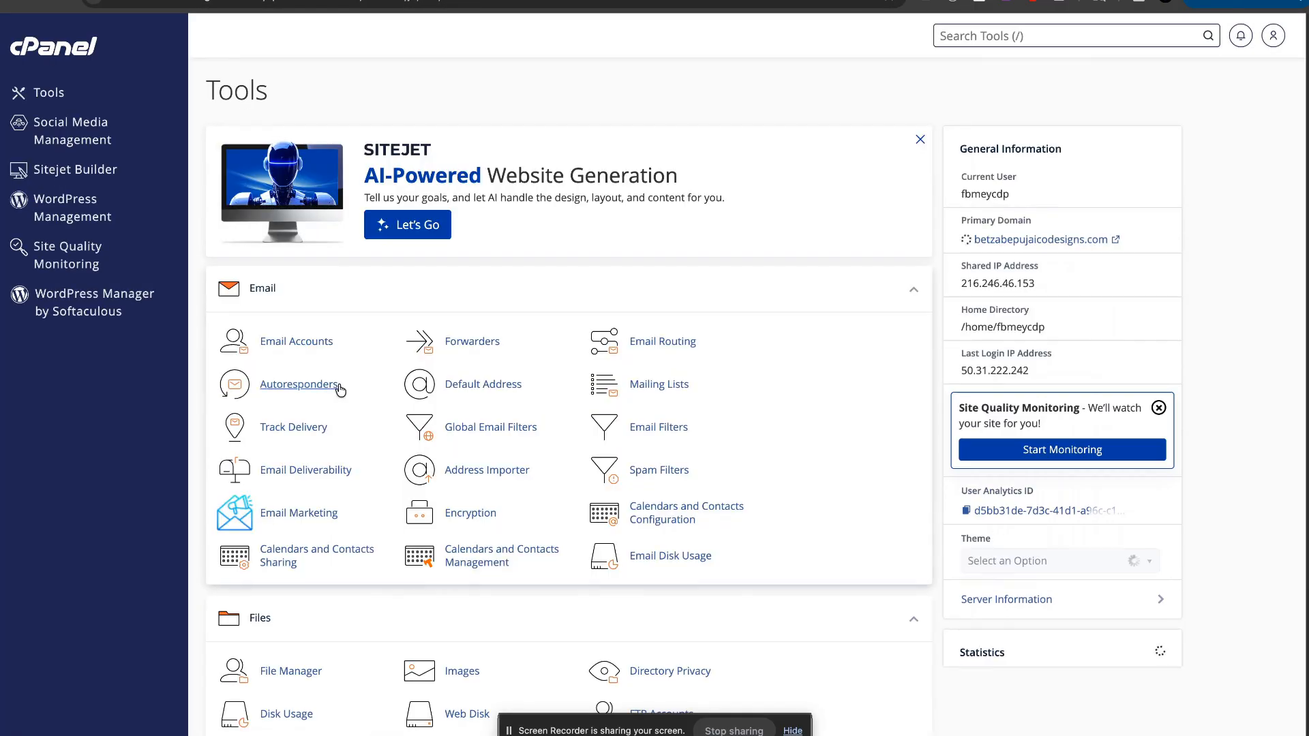
Step: Browse Email Accounts and the Create account form's domain field without creating anything
click(326, 341)
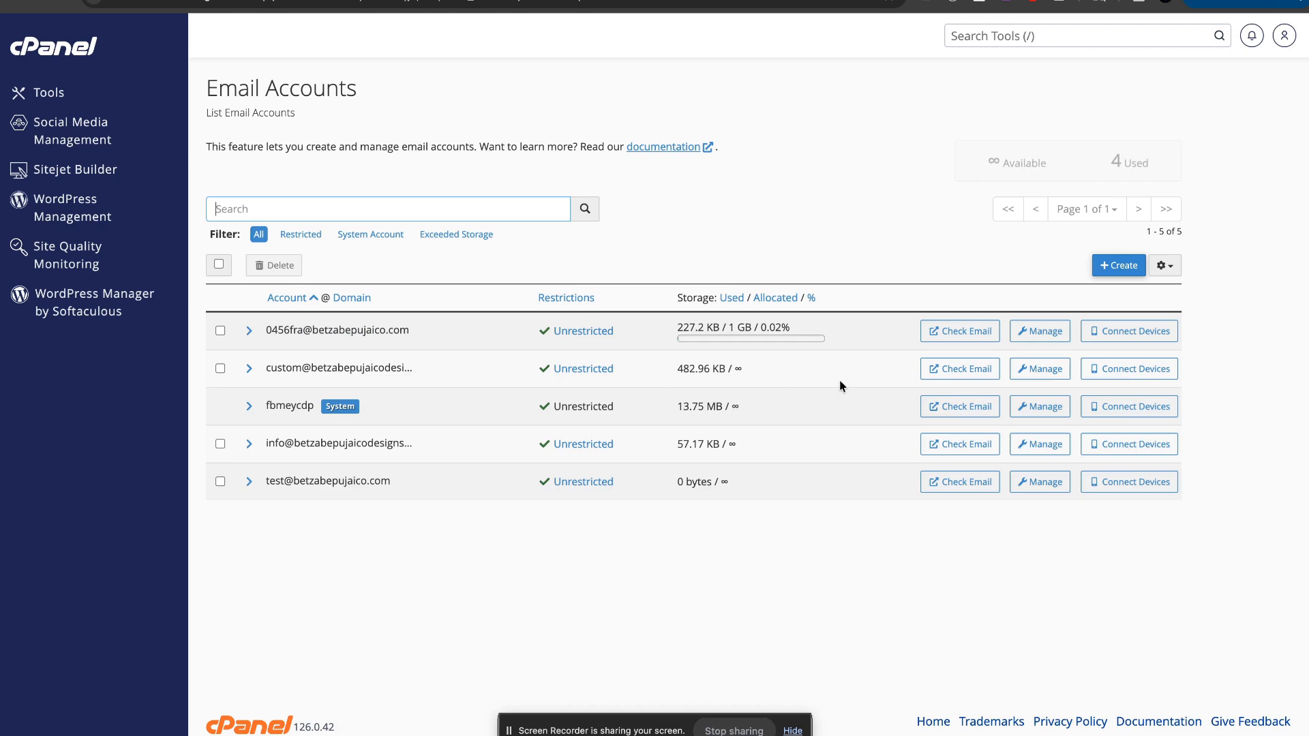
click(2, 5)
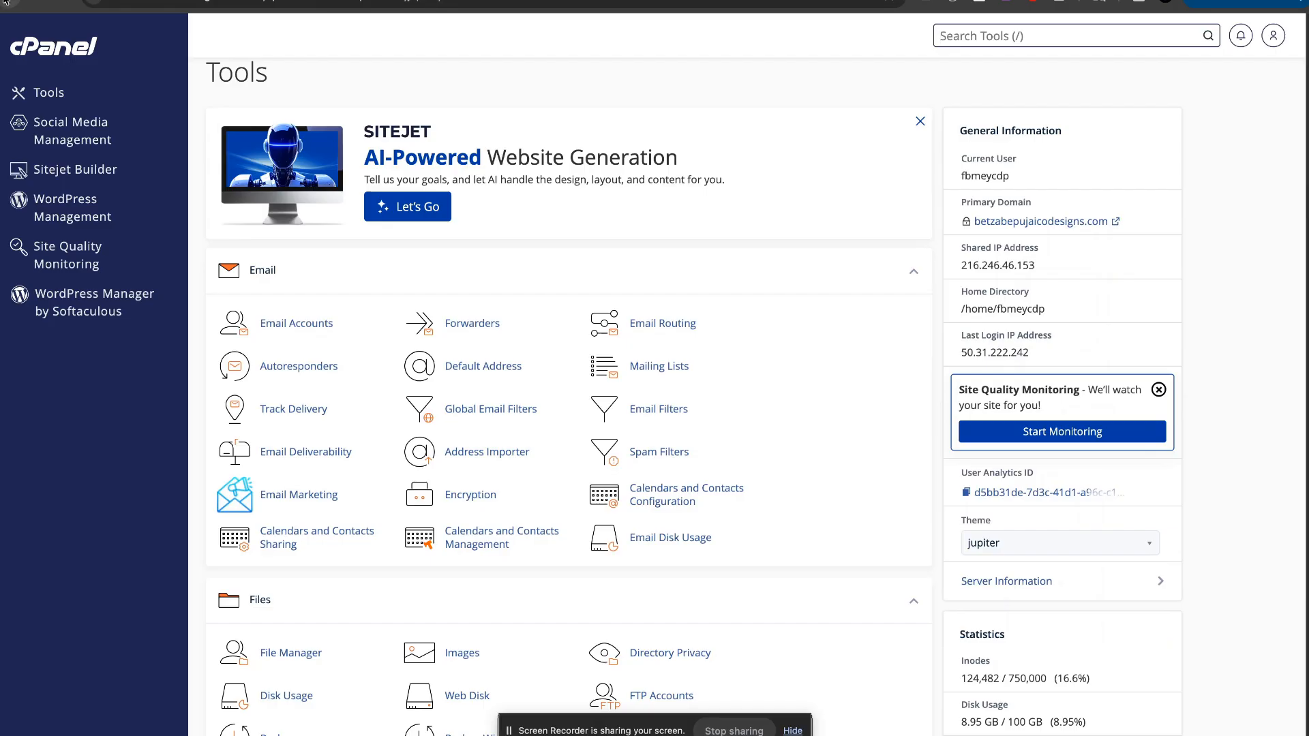
click(298, 333)
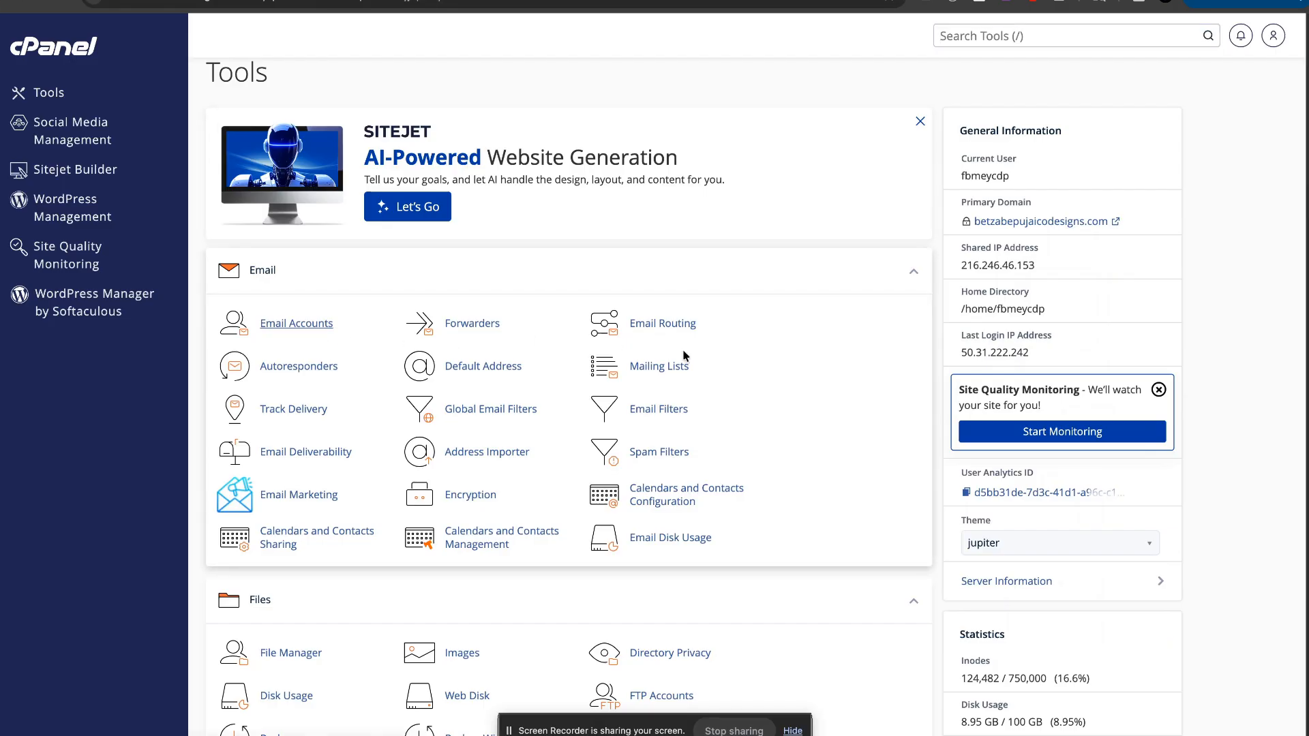
click(1122, 273)
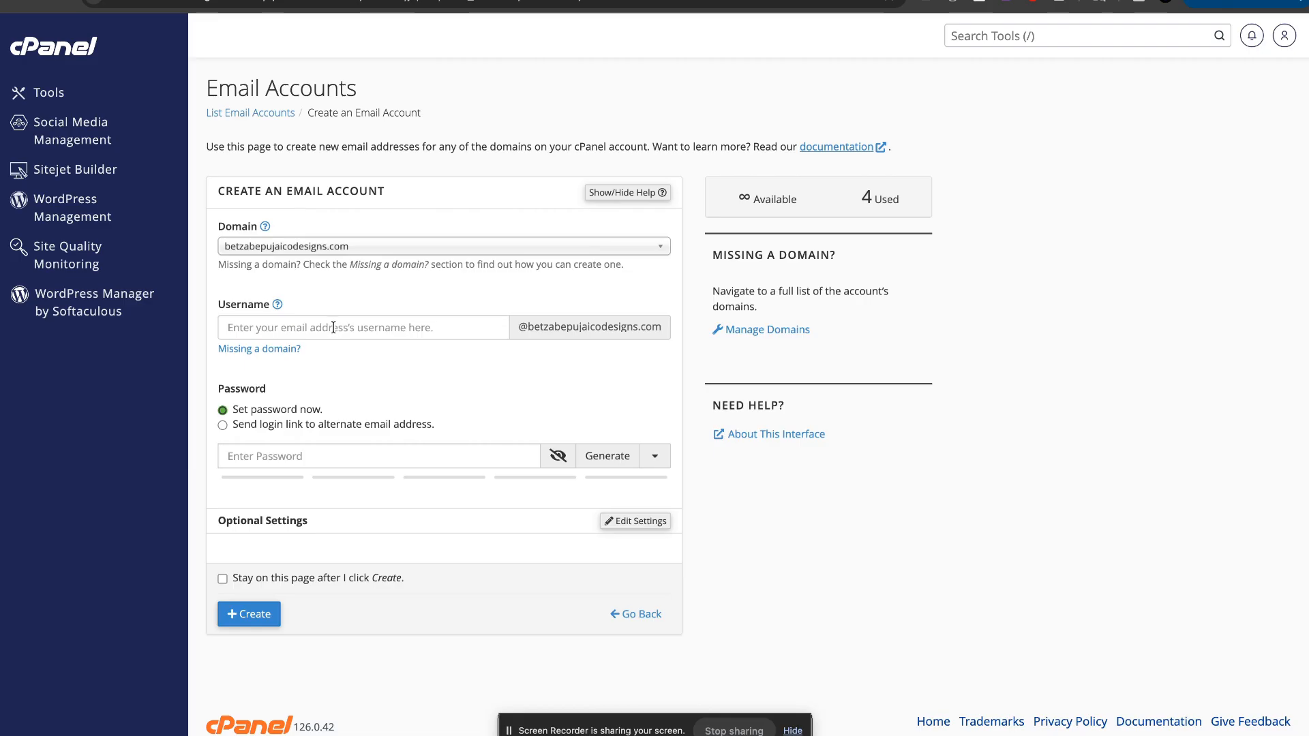
drag(522, 327, 675, 344)
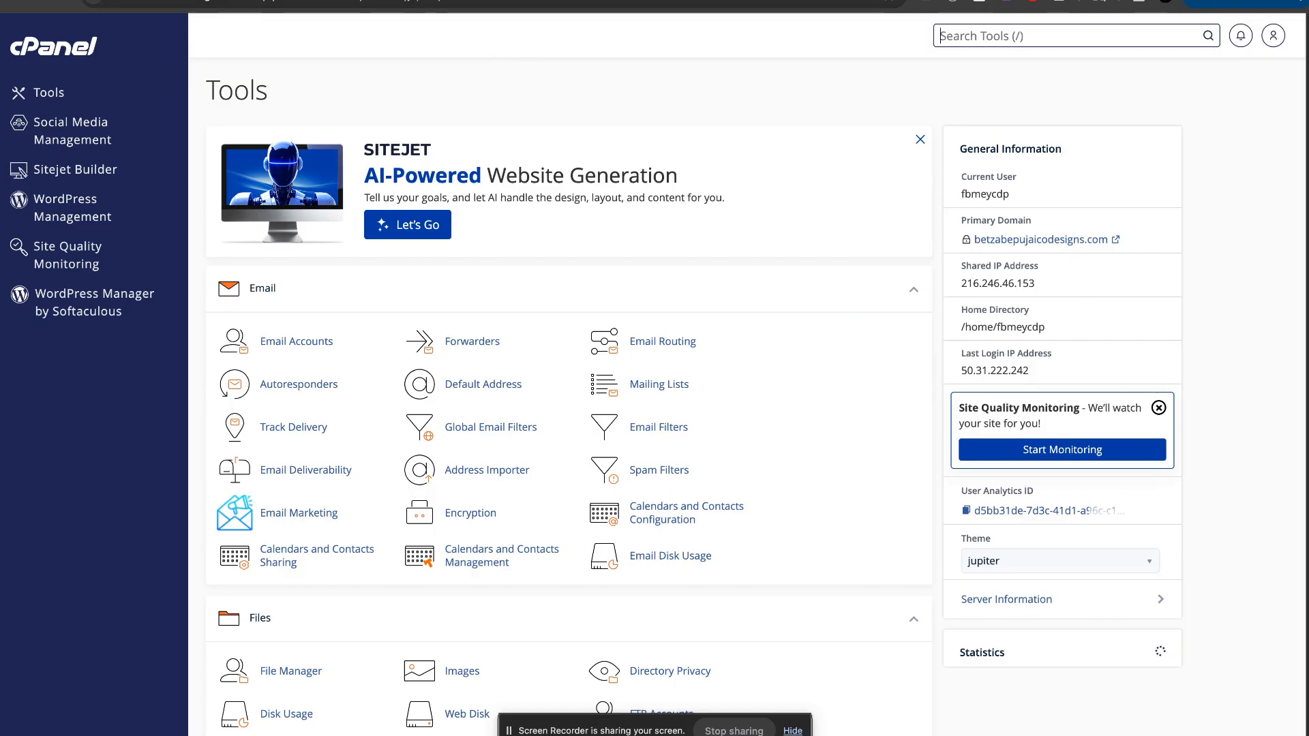
scroll(417, 359, down, 1)
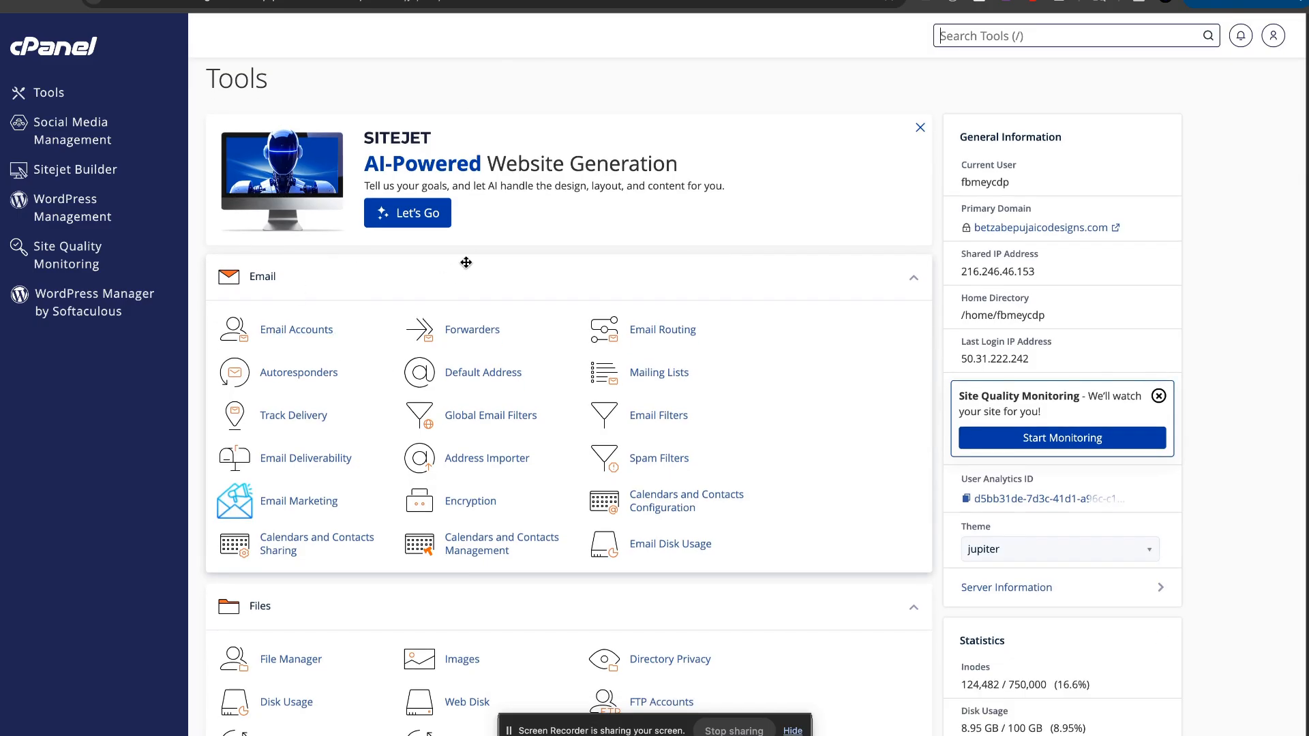
scroll(472, 242, up, 1)
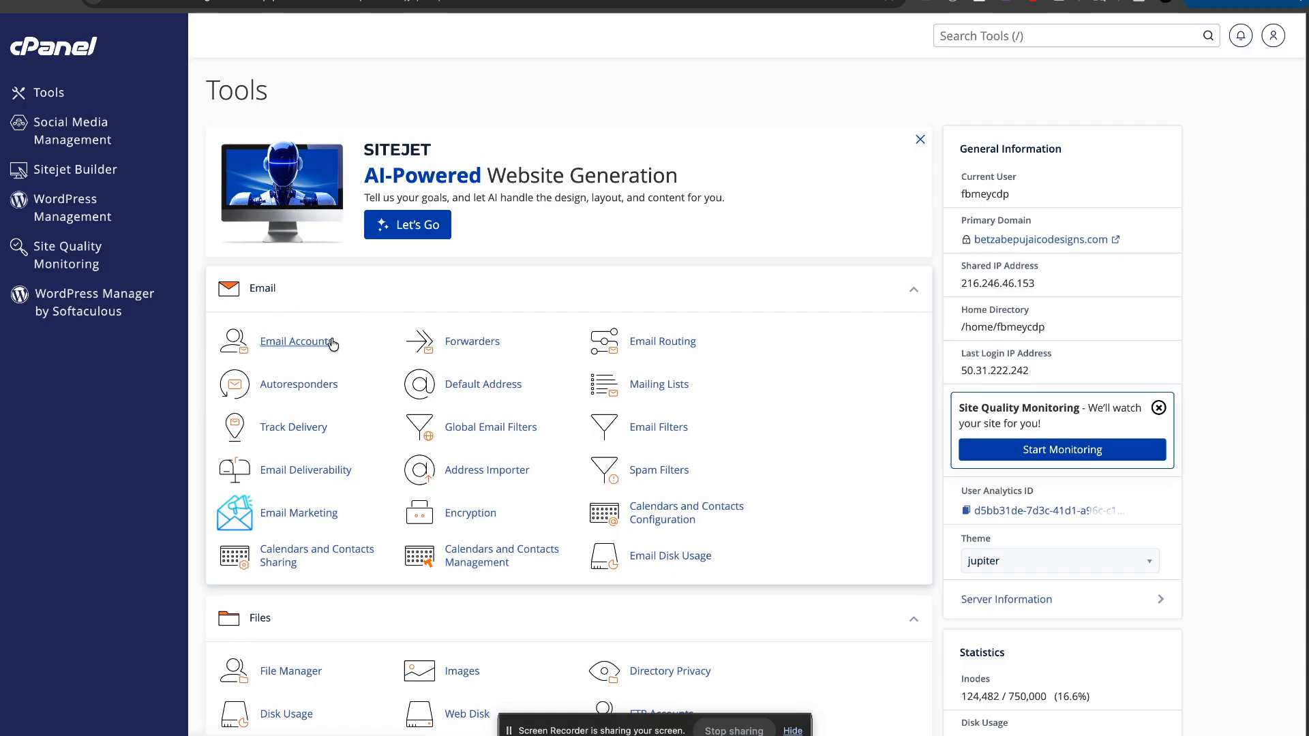
Step: Review the custom mailbox's Manage settings, then open it in Webmail via Check Email
click(330, 342)
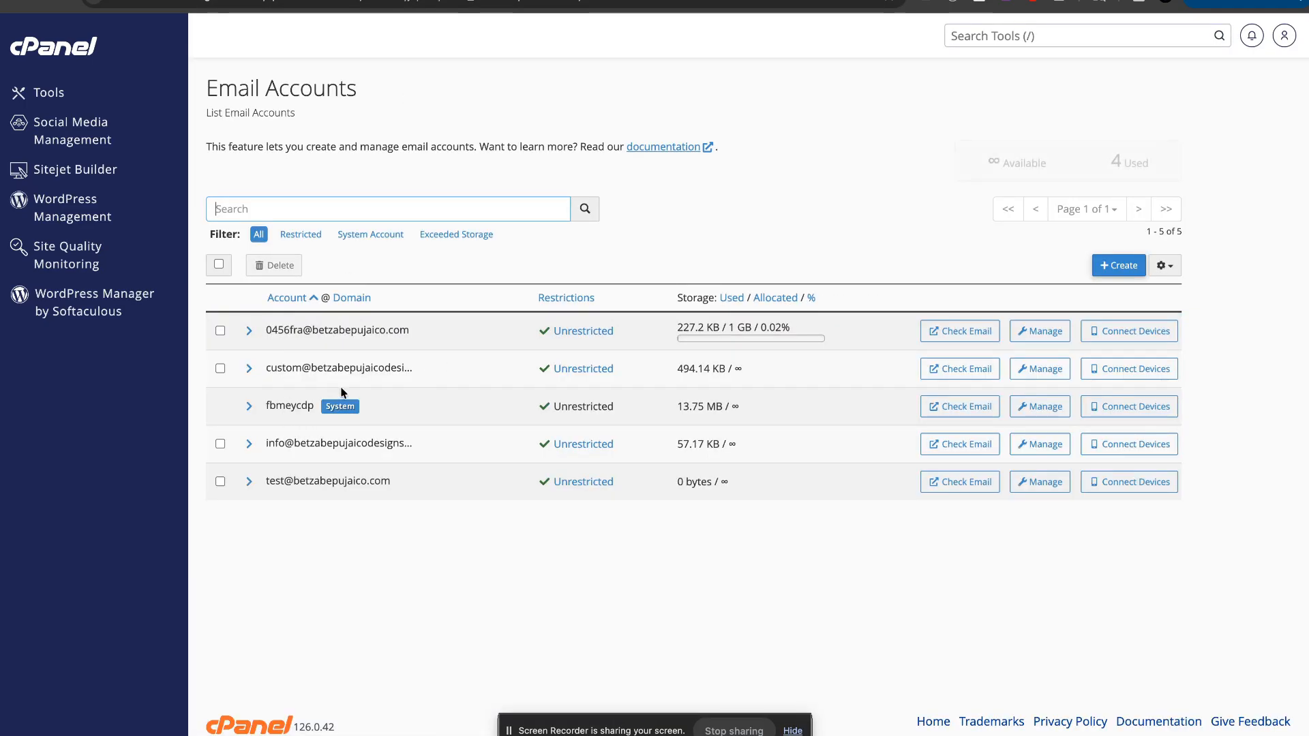
click(1057, 374)
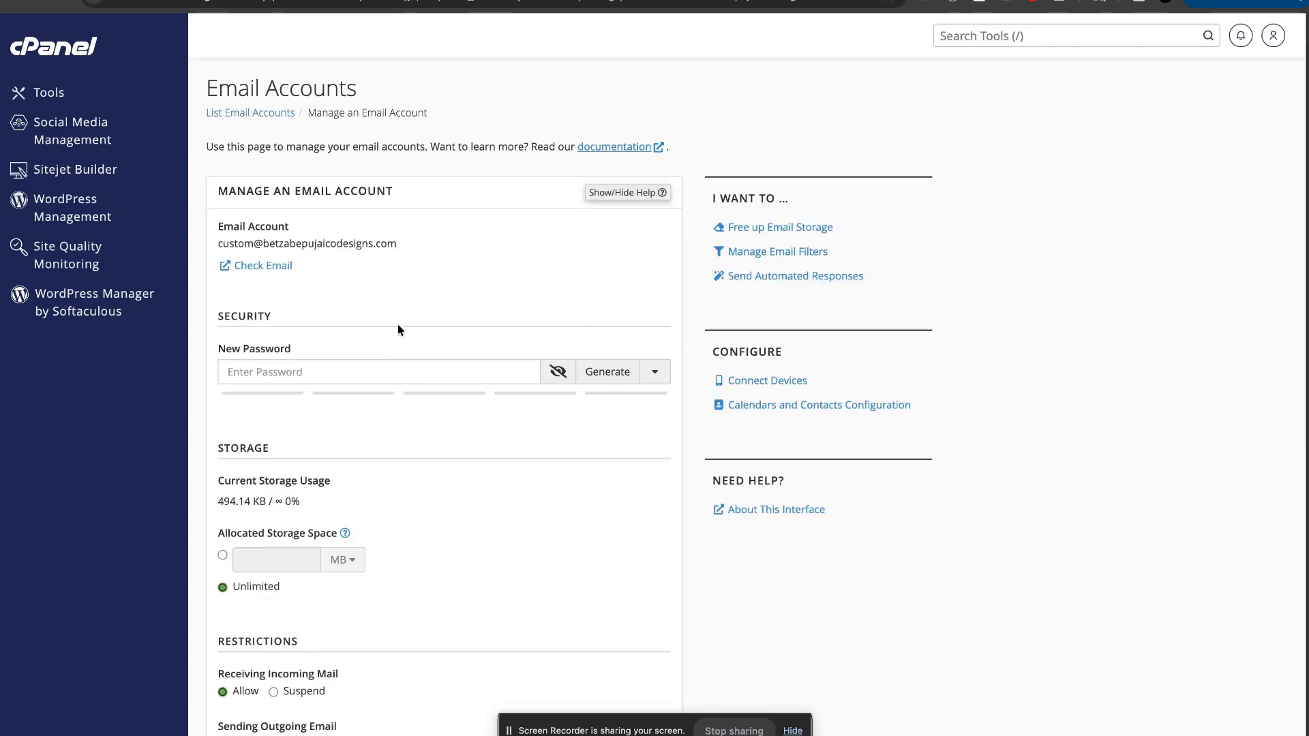
scroll(447, 365, down, 2)
scroll(465, 409, down, 2)
scroll(466, 407, up, 4)
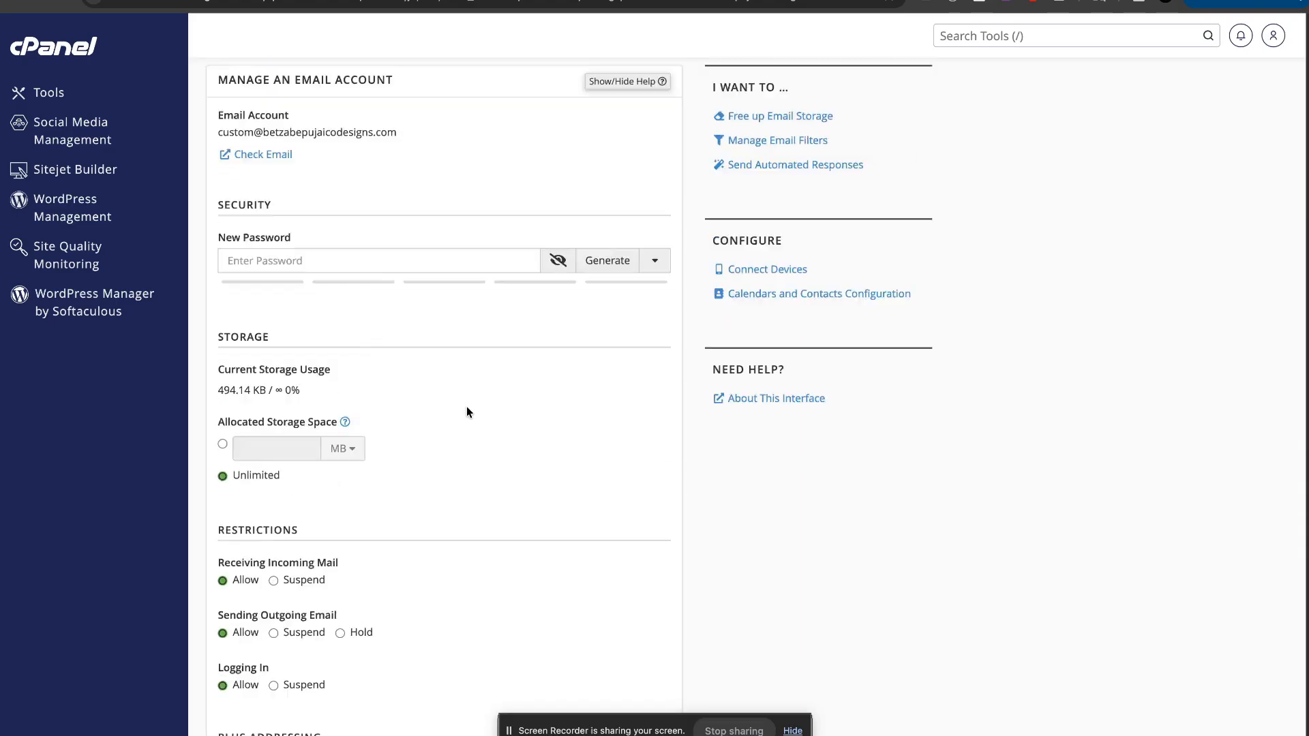
click(12, 2)
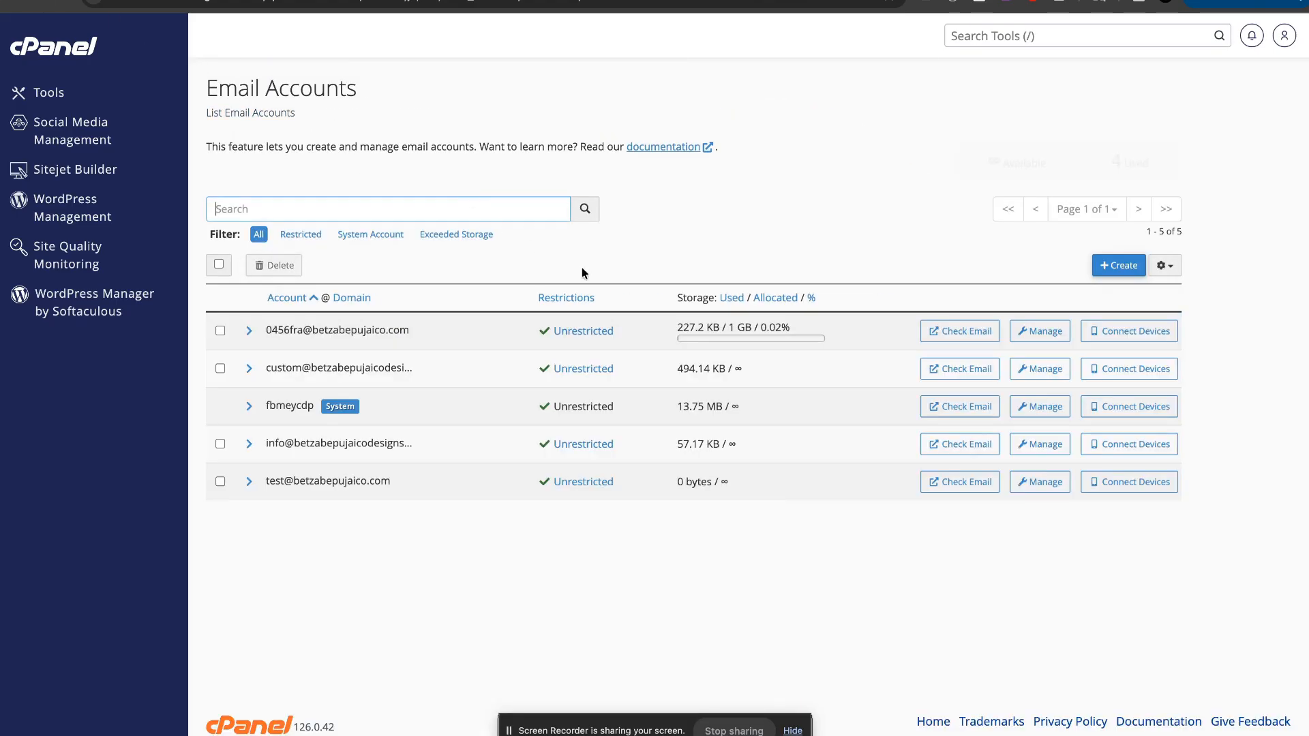
click(960, 369)
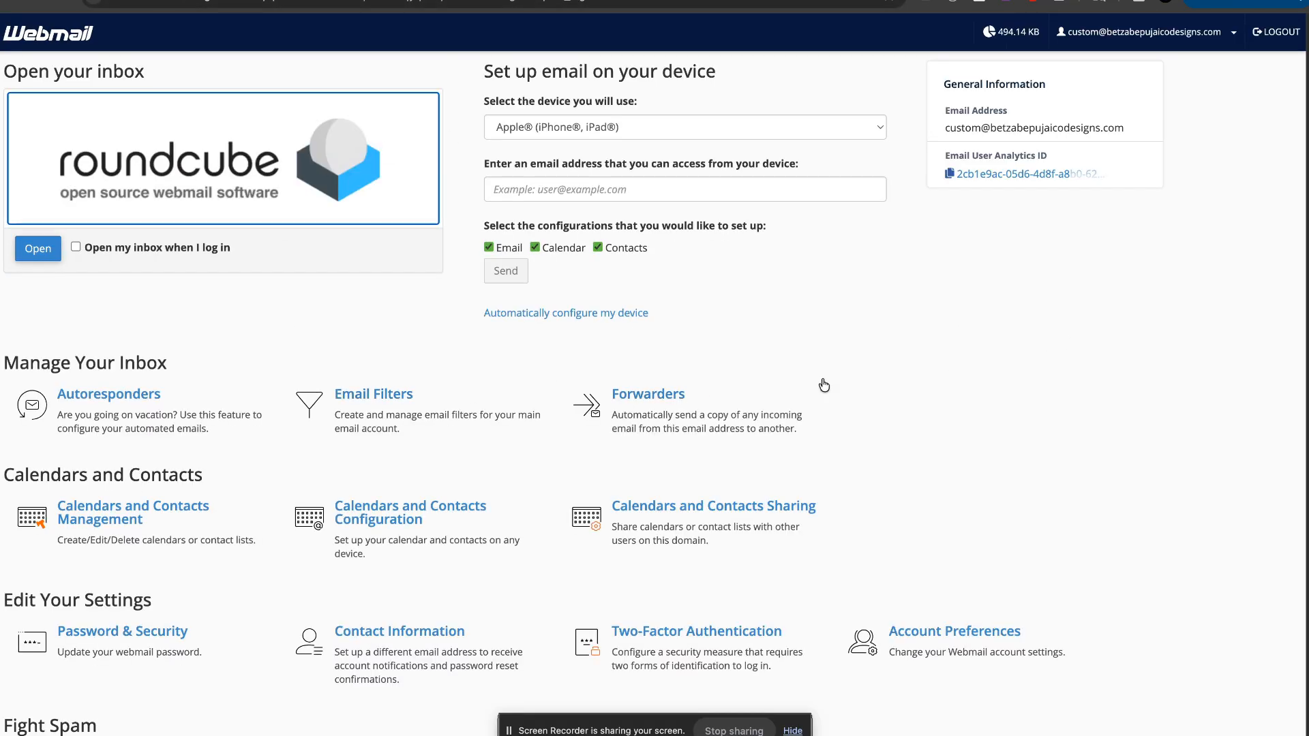
Step: Point out the Secure SSL/TLS settings table (IMAP 993, POP3 995, SMTP 465) in Configure Mail Client
scroll(196, 294, down, 3)
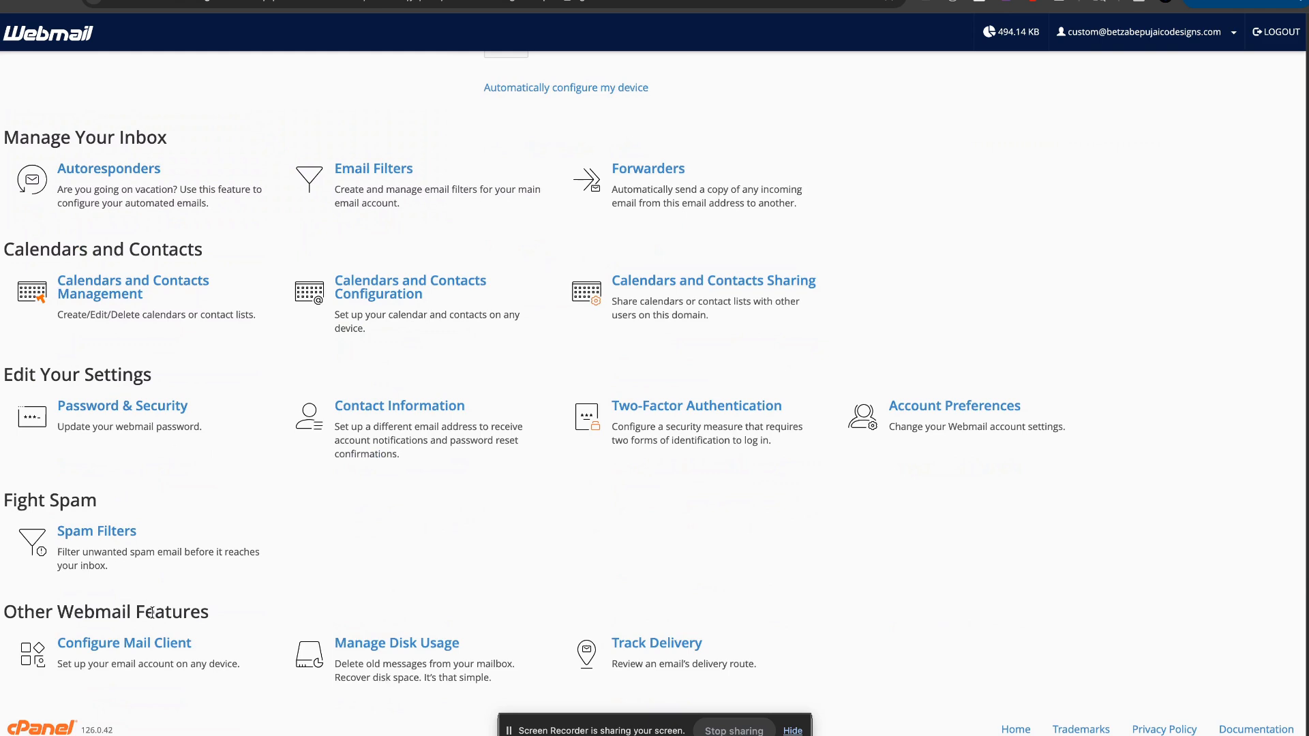
click(163, 655)
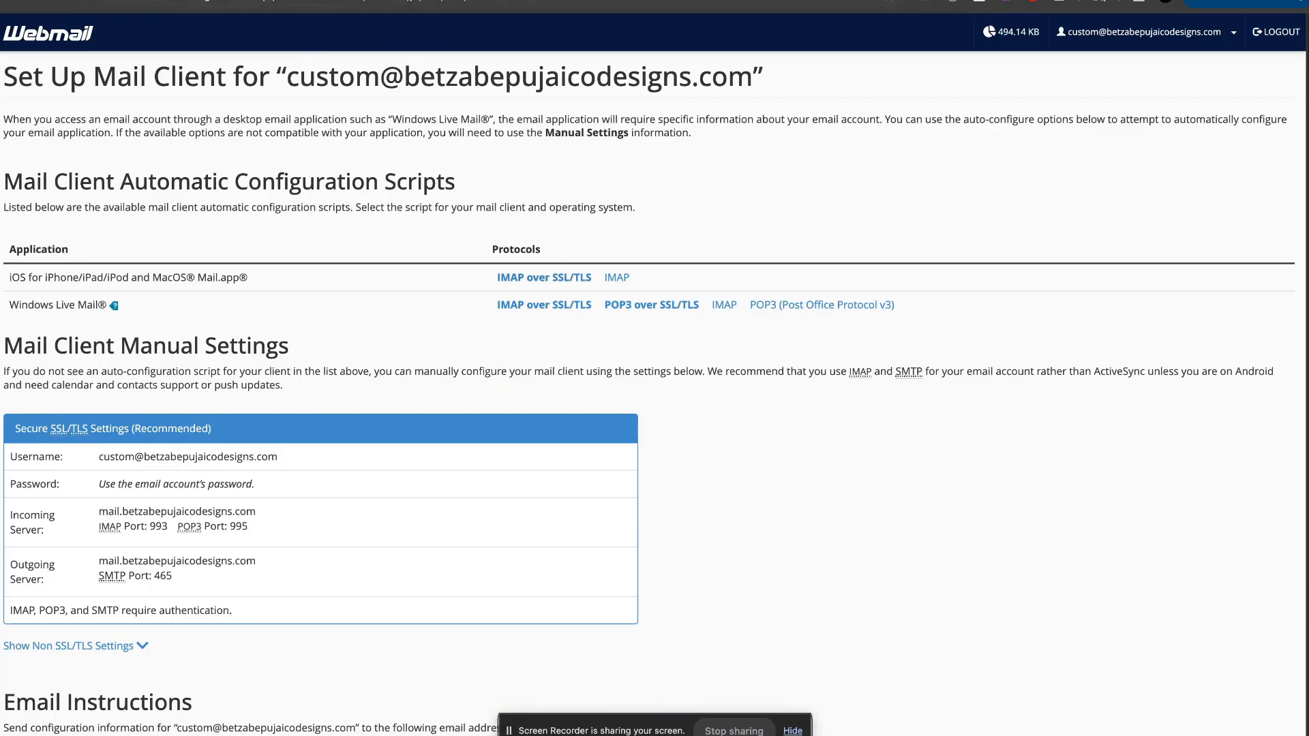
drag(245, 621, 97, 456)
click(532, 525)
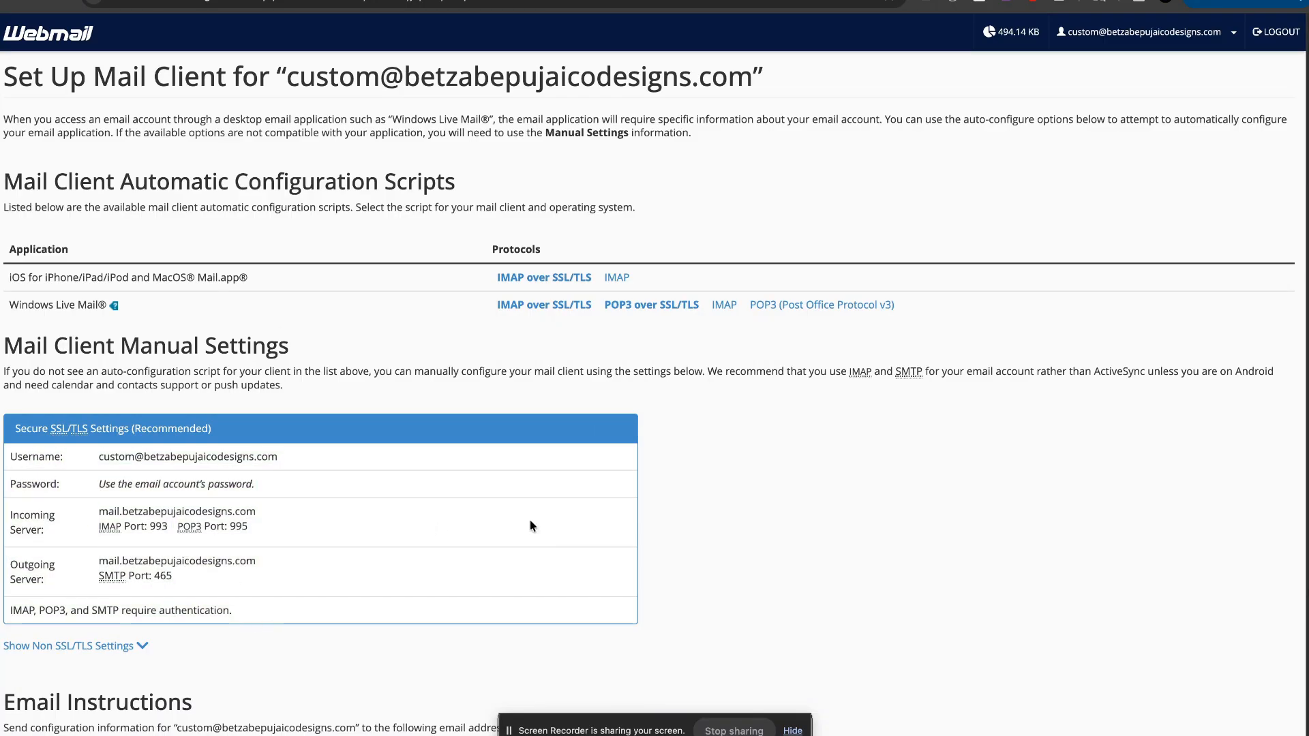
click(501, 0)
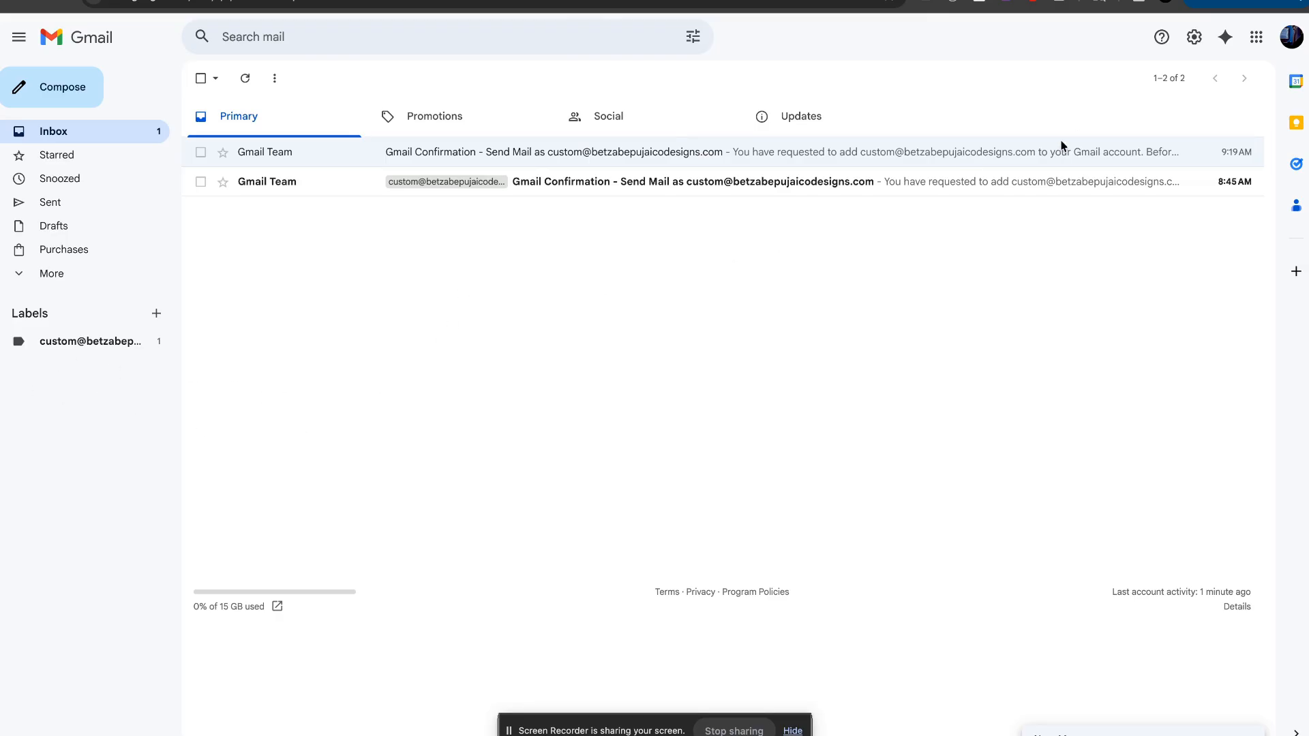
Step: Open Gmail's full settings at the Accounts and Import page
click(1194, 38)
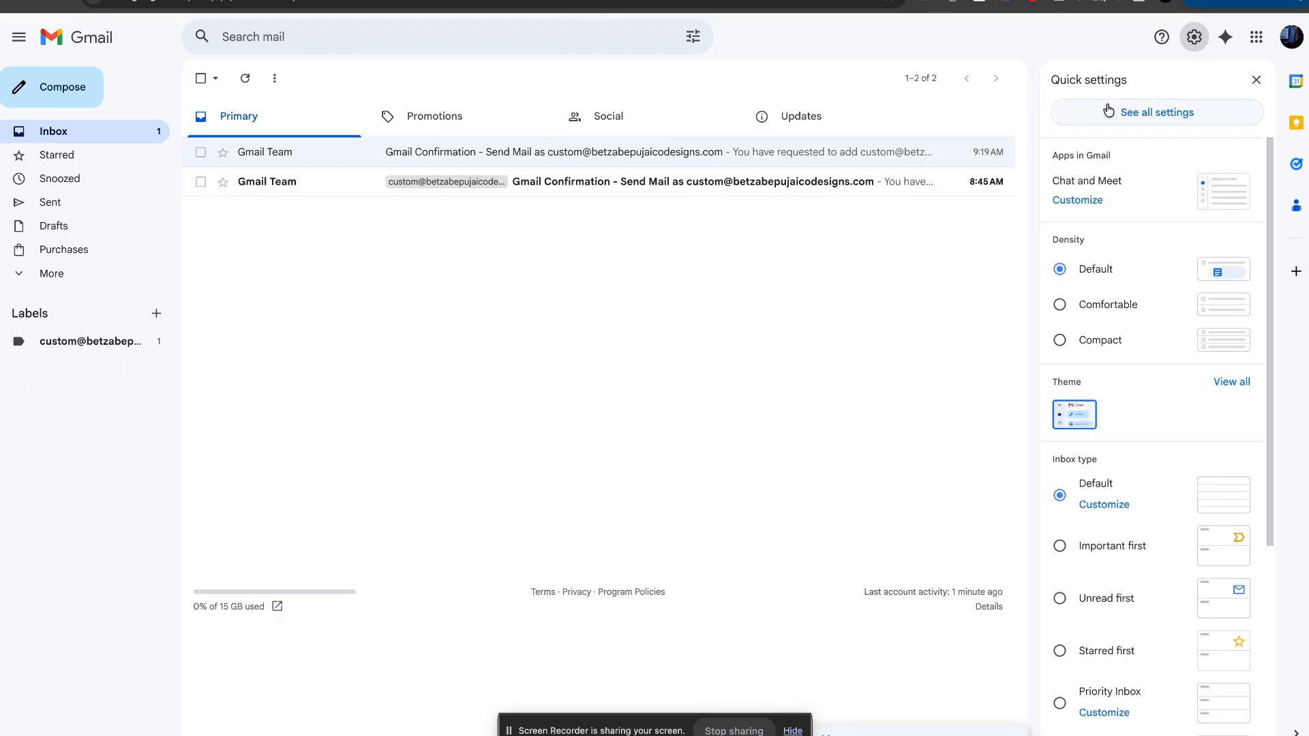
click(1259, 83)
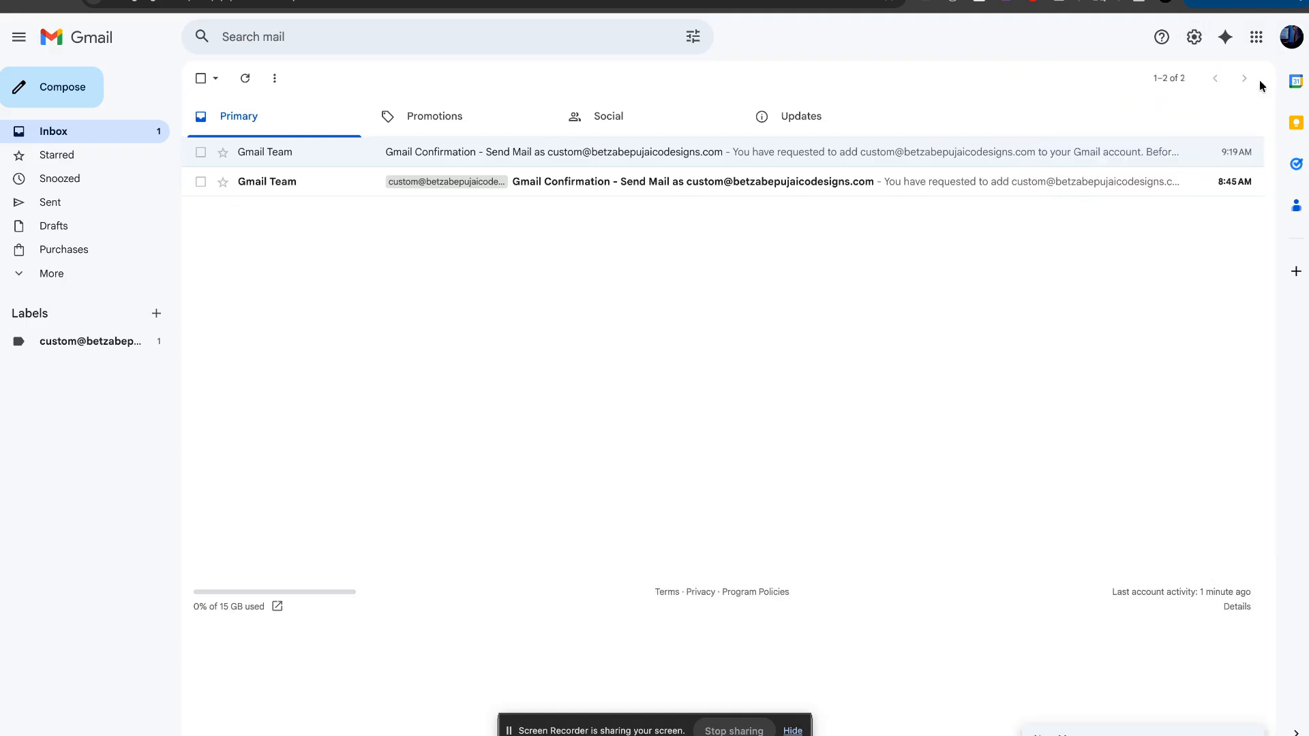
click(1194, 39)
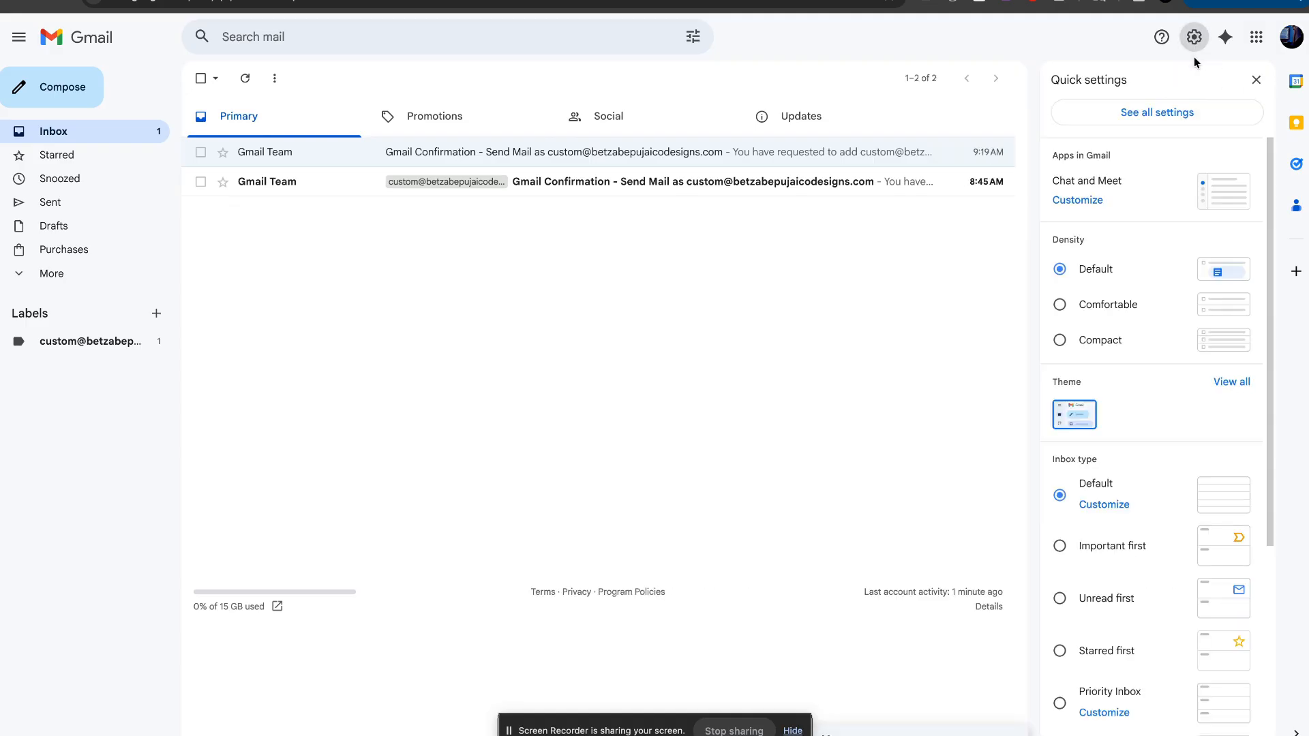
click(1119, 115)
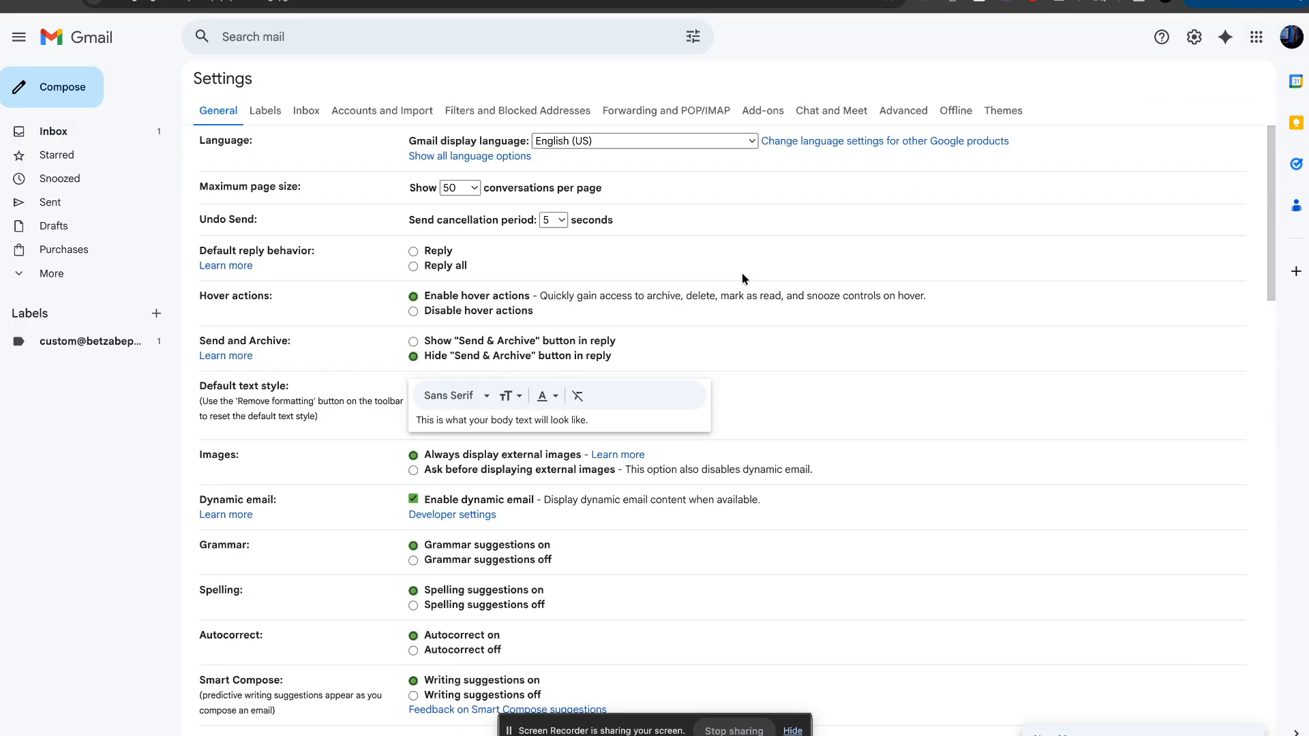
scroll(792, 310, down, 1)
scroll(796, 290, up, 1)
click(387, 118)
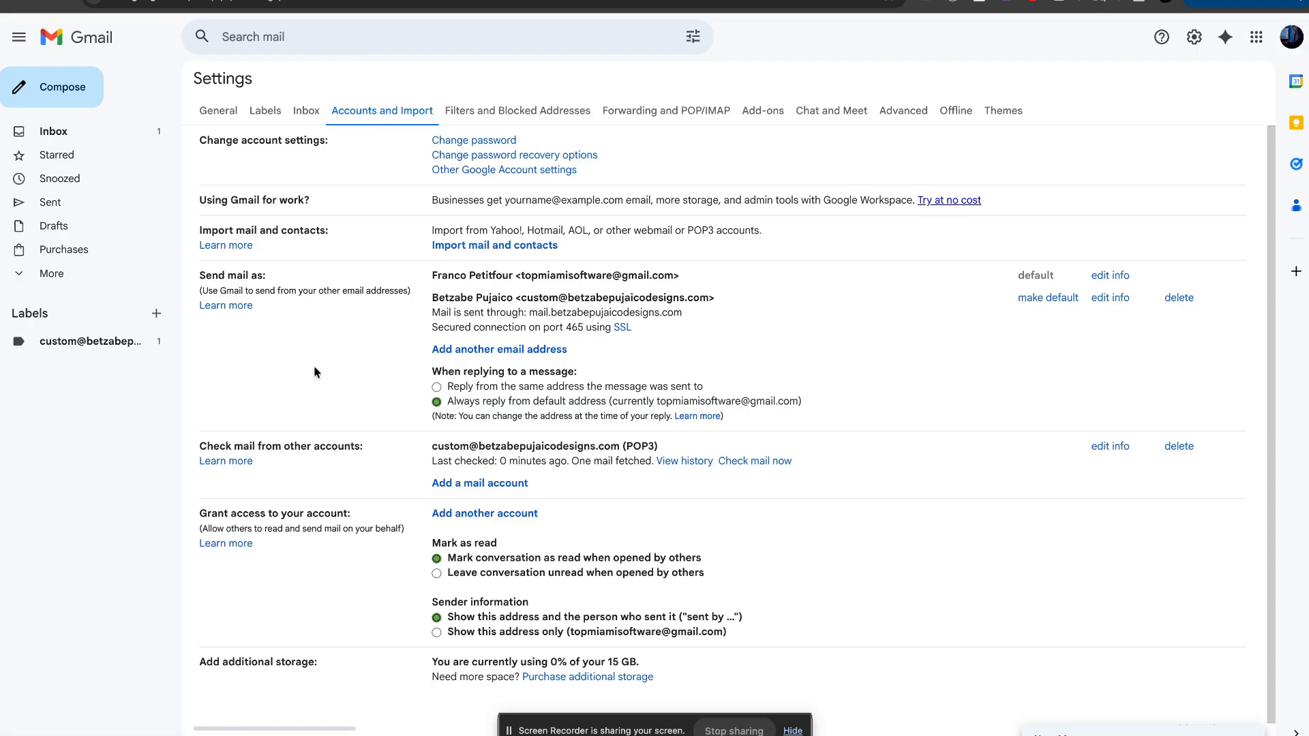
Step: Delete the custom-domain POP3 check-mail account and confirm
scroll(314, 367, down, 1)
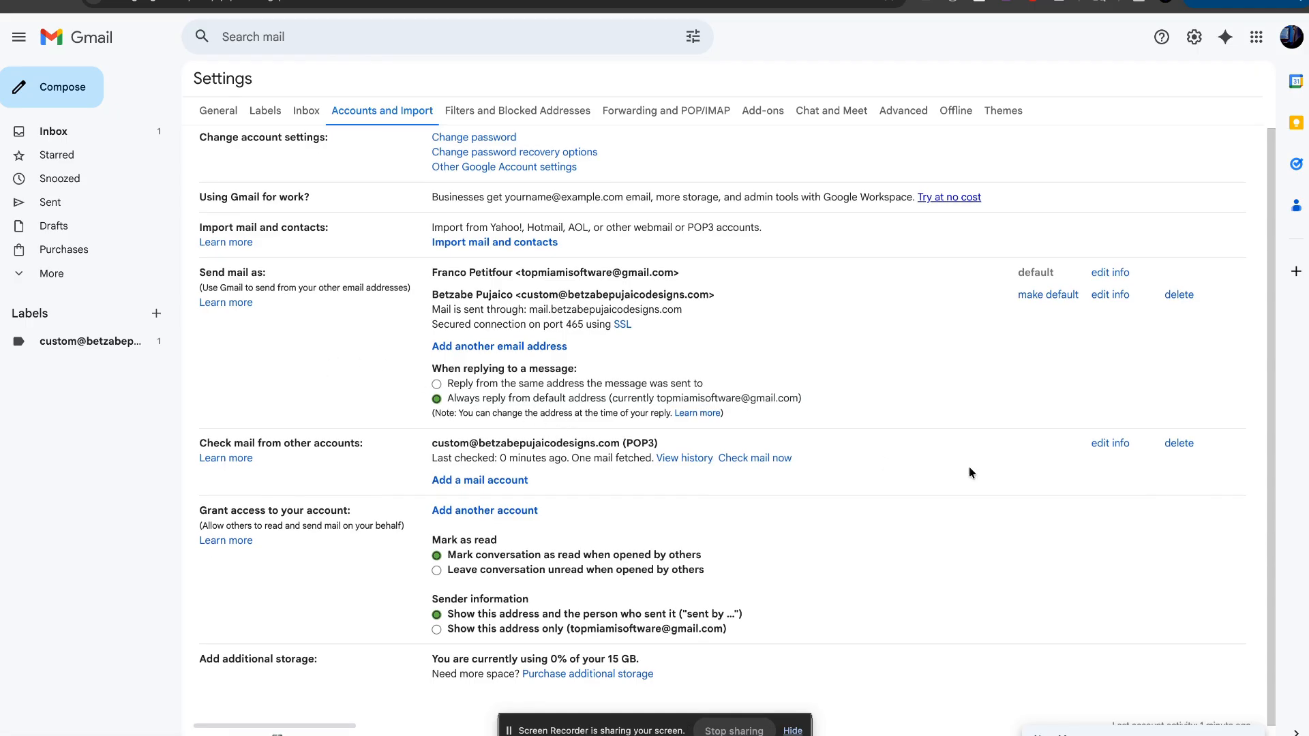
click(1179, 444)
click(784, 418)
Step: Delete the custom-domain send-as address and confirm no other accounts remain connected
click(1179, 297)
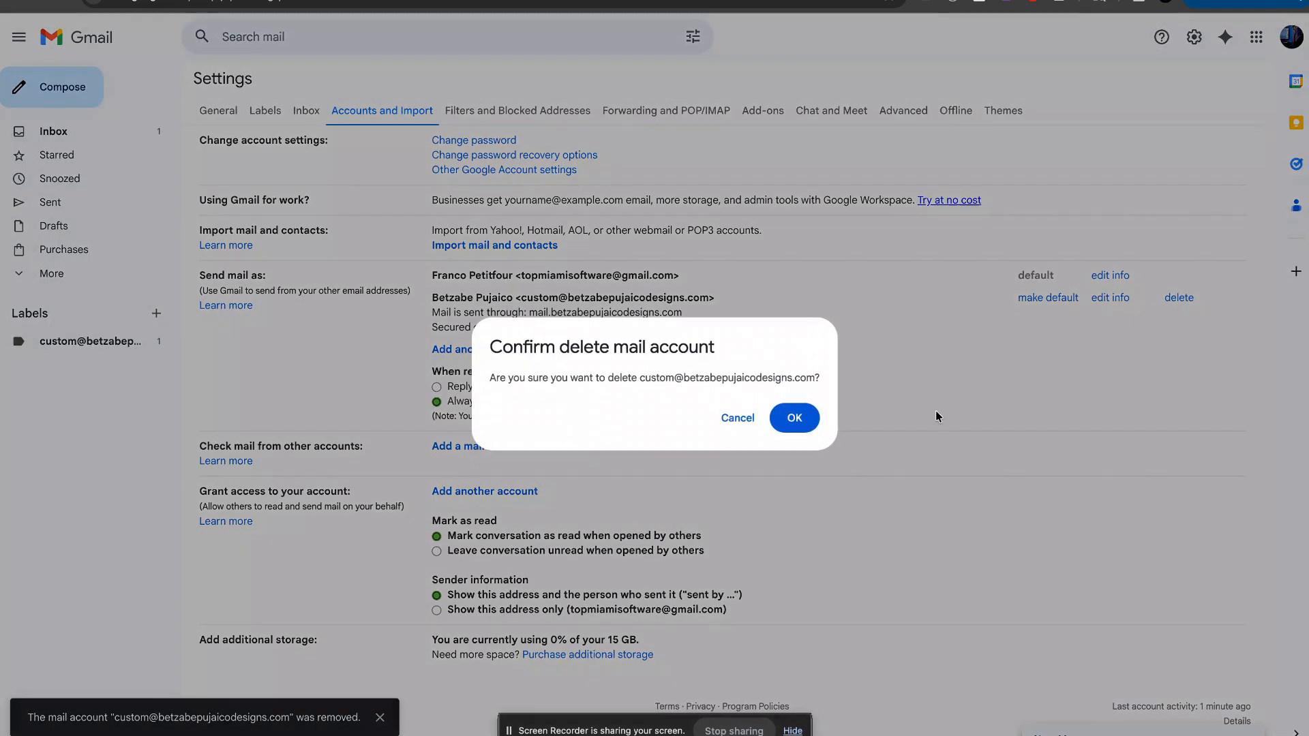
click(784, 418)
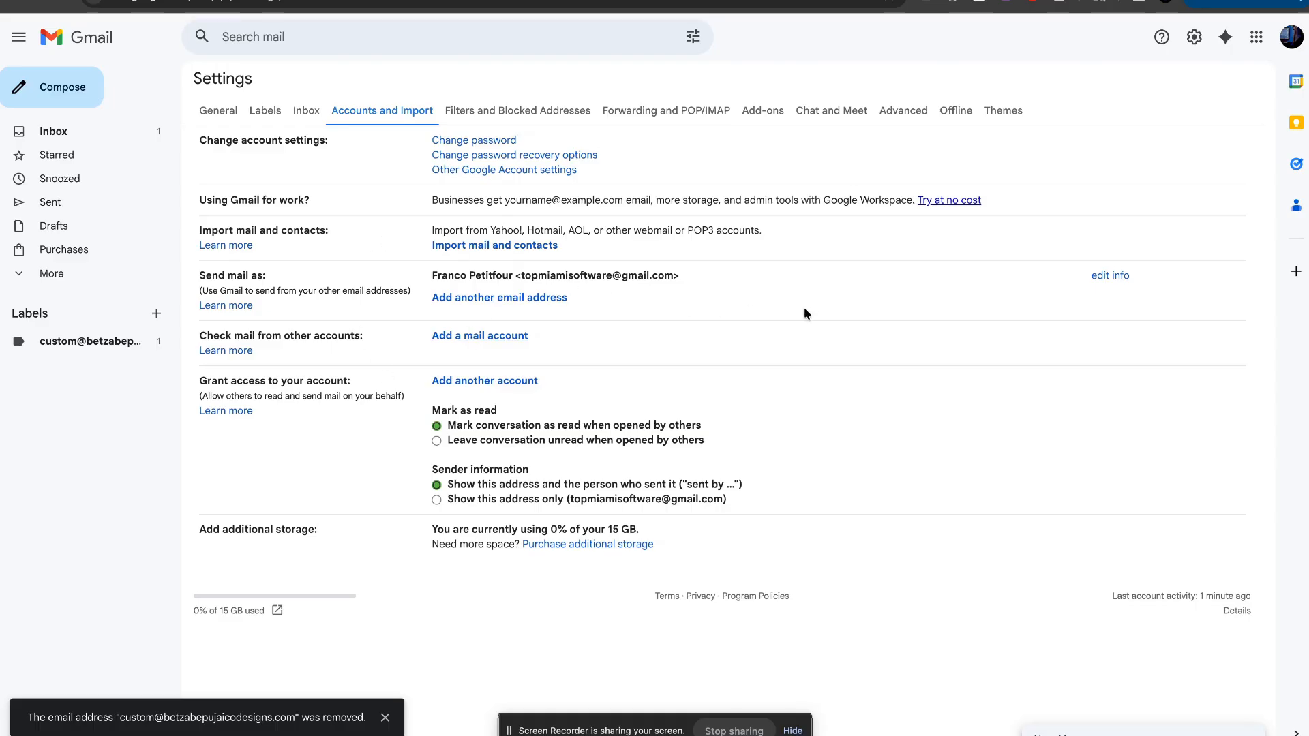
drag(270, 276, 199, 276)
drag(206, 335, 372, 340)
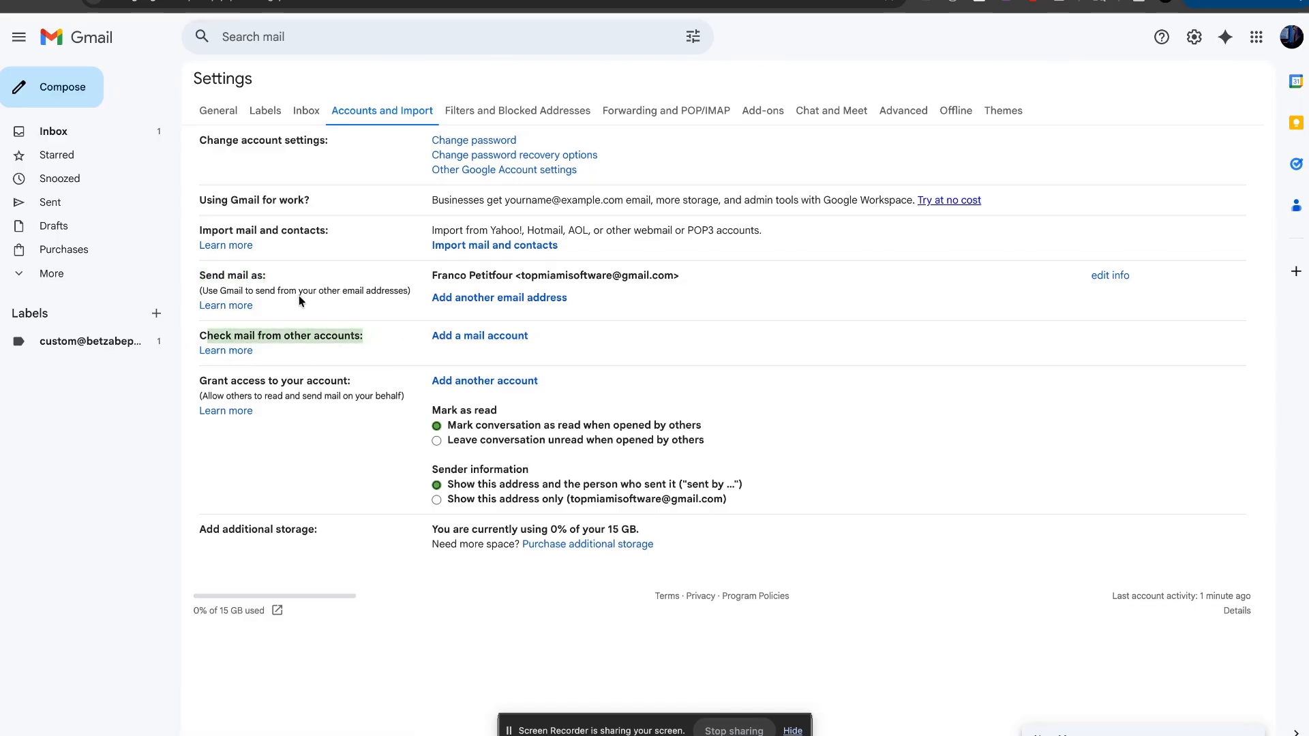
click(660, 351)
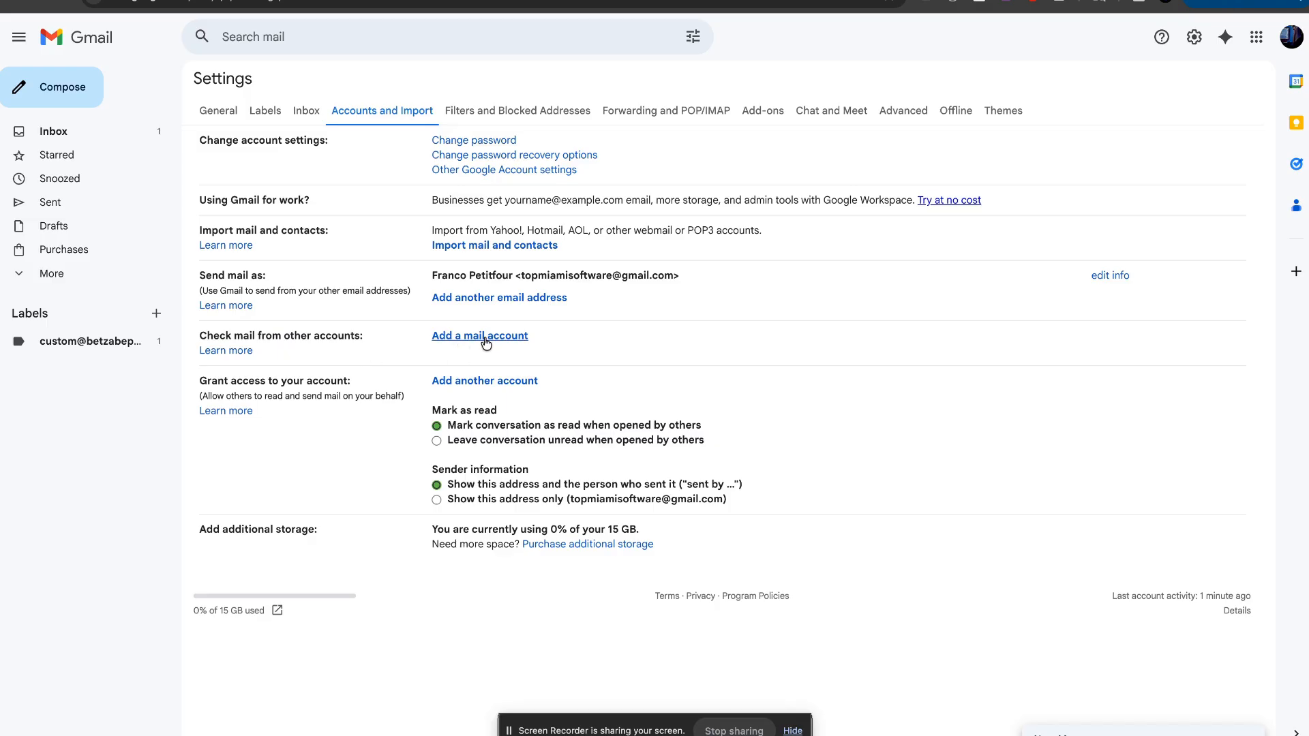
drag(234, 335, 310, 349)
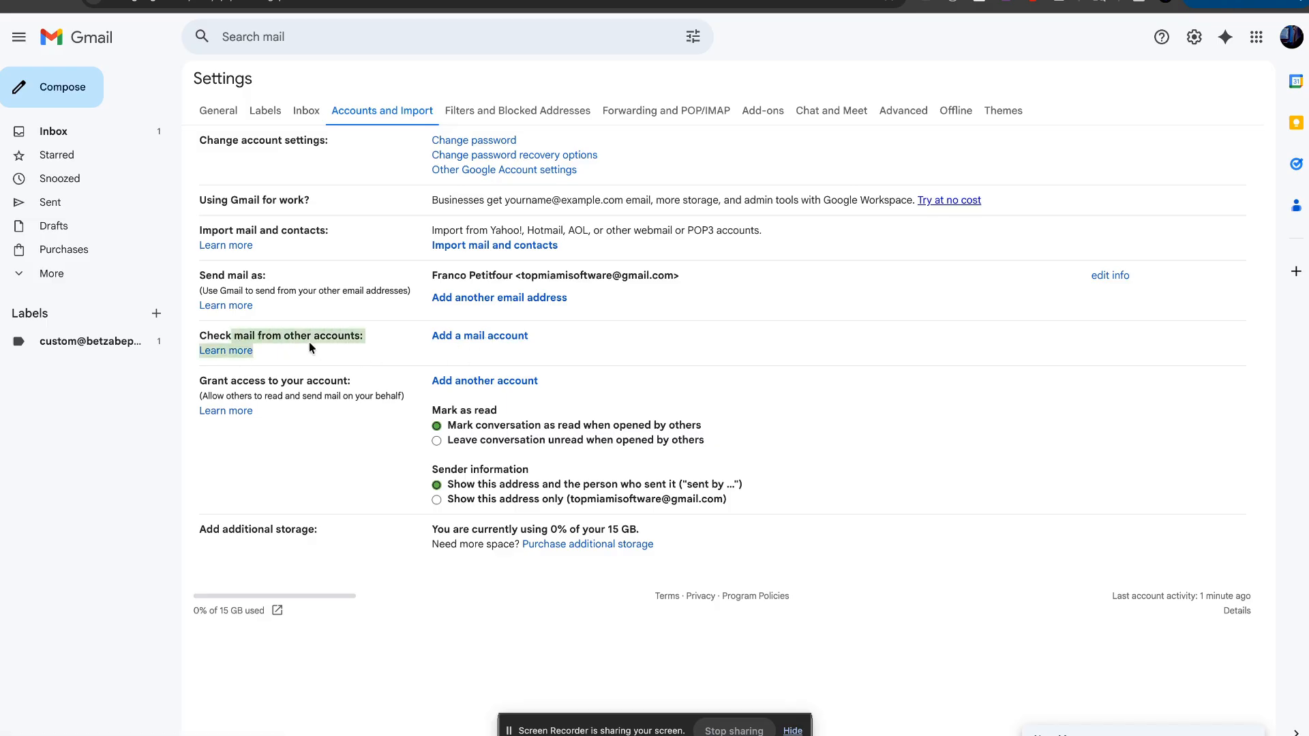
click(349, 282)
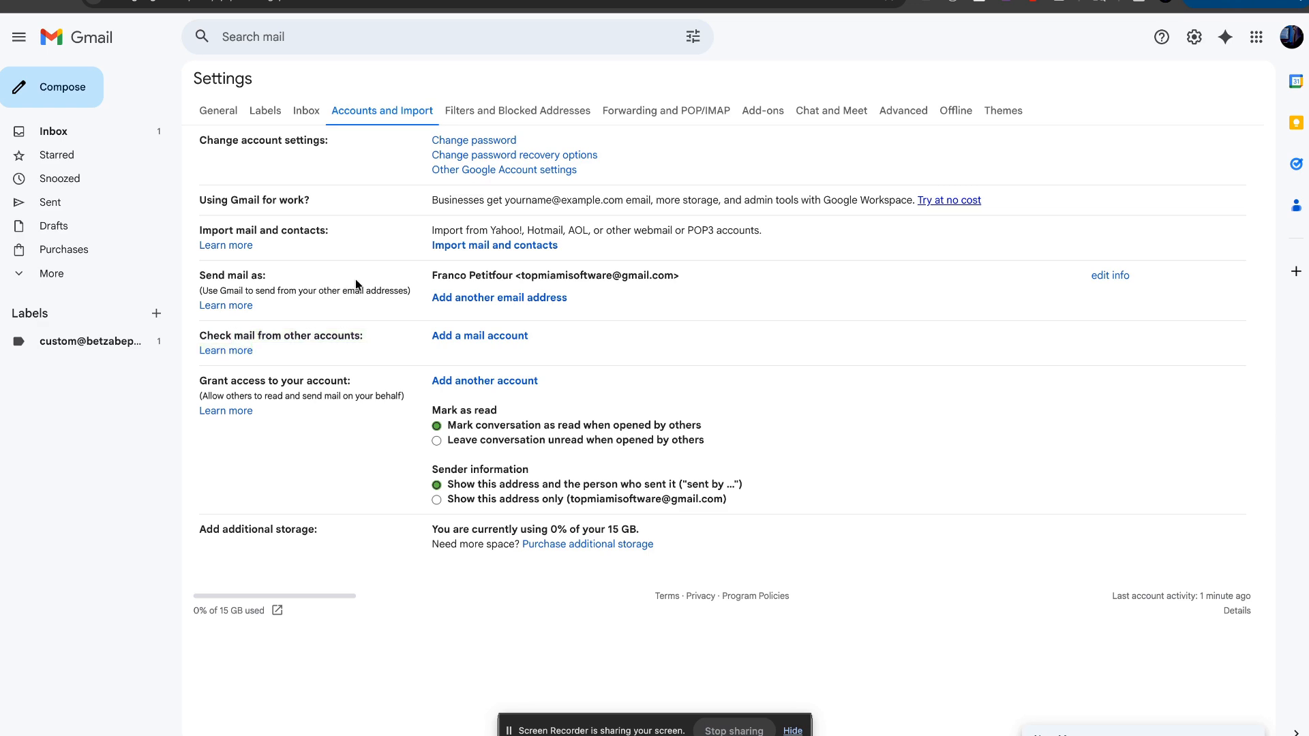
Step: Add a mail account with the custom-domain address and proceed to the POP3 import option
click(471, 336)
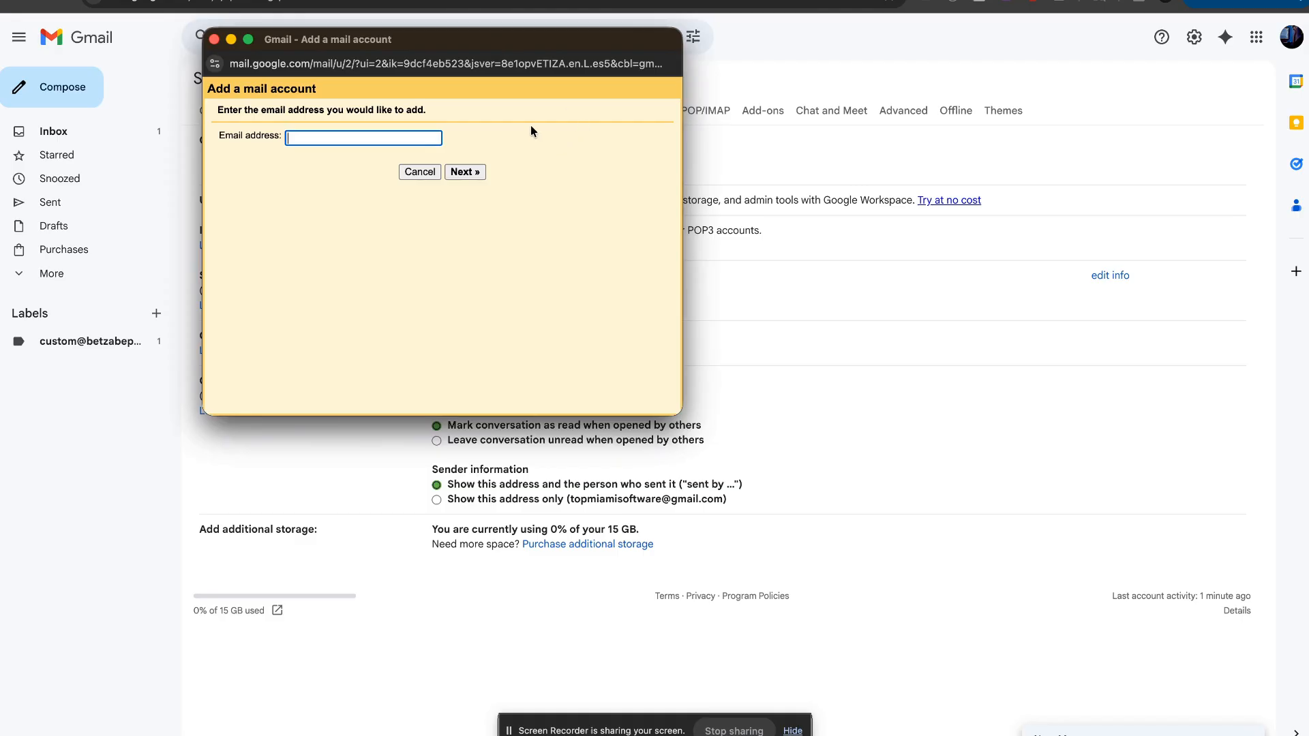
drag(523, 48, 864, 56)
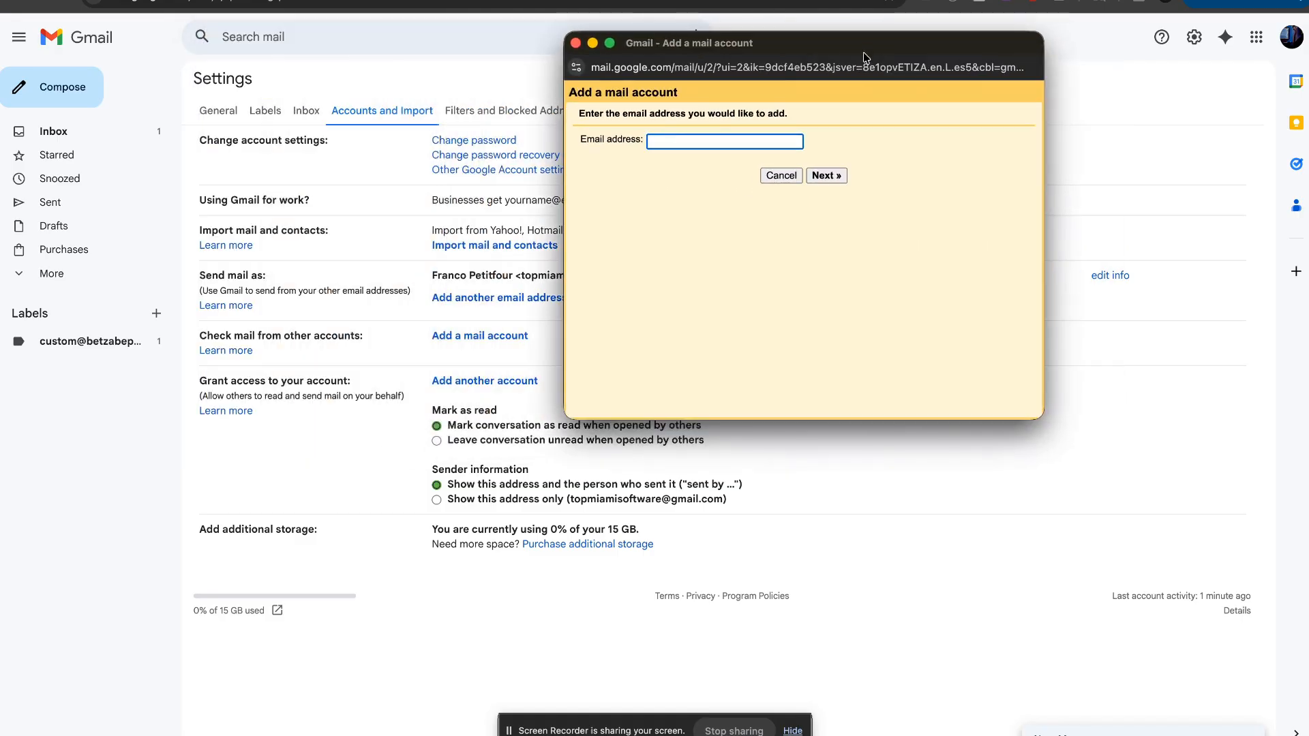
click(676, 134)
click(735, 175)
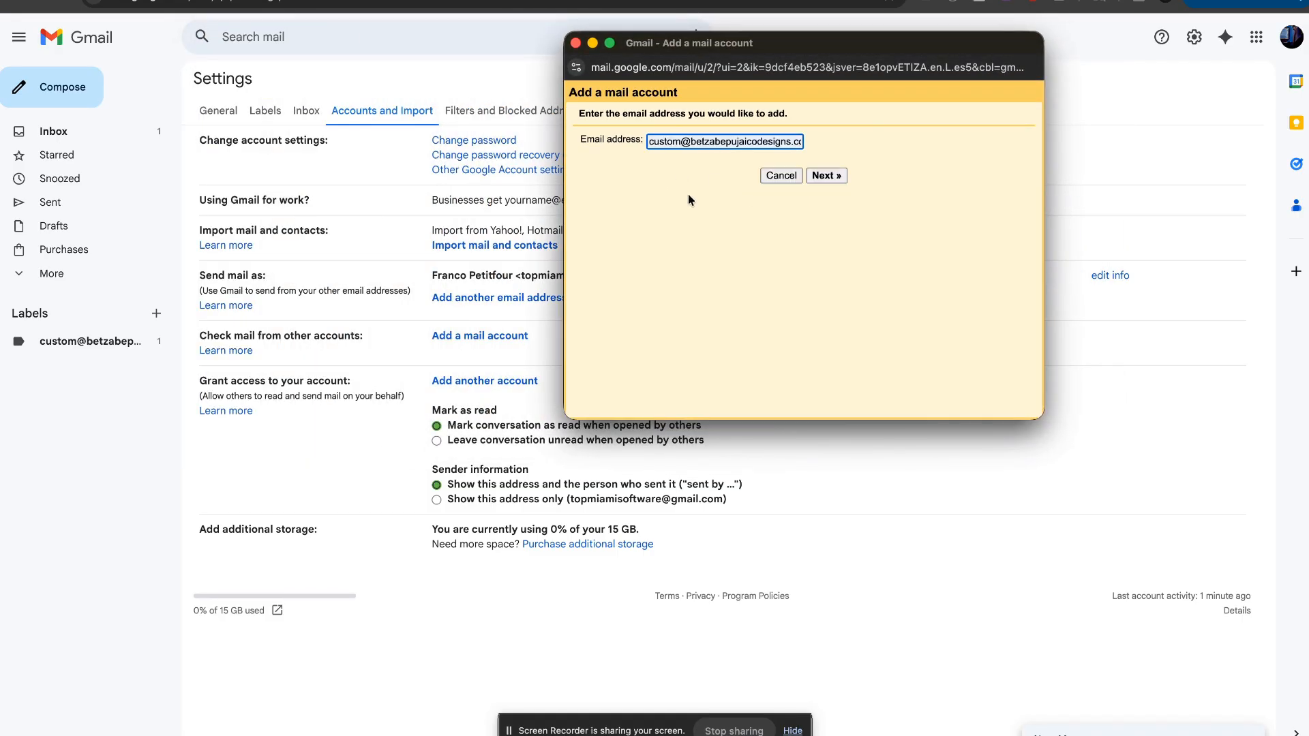
click(477, 1)
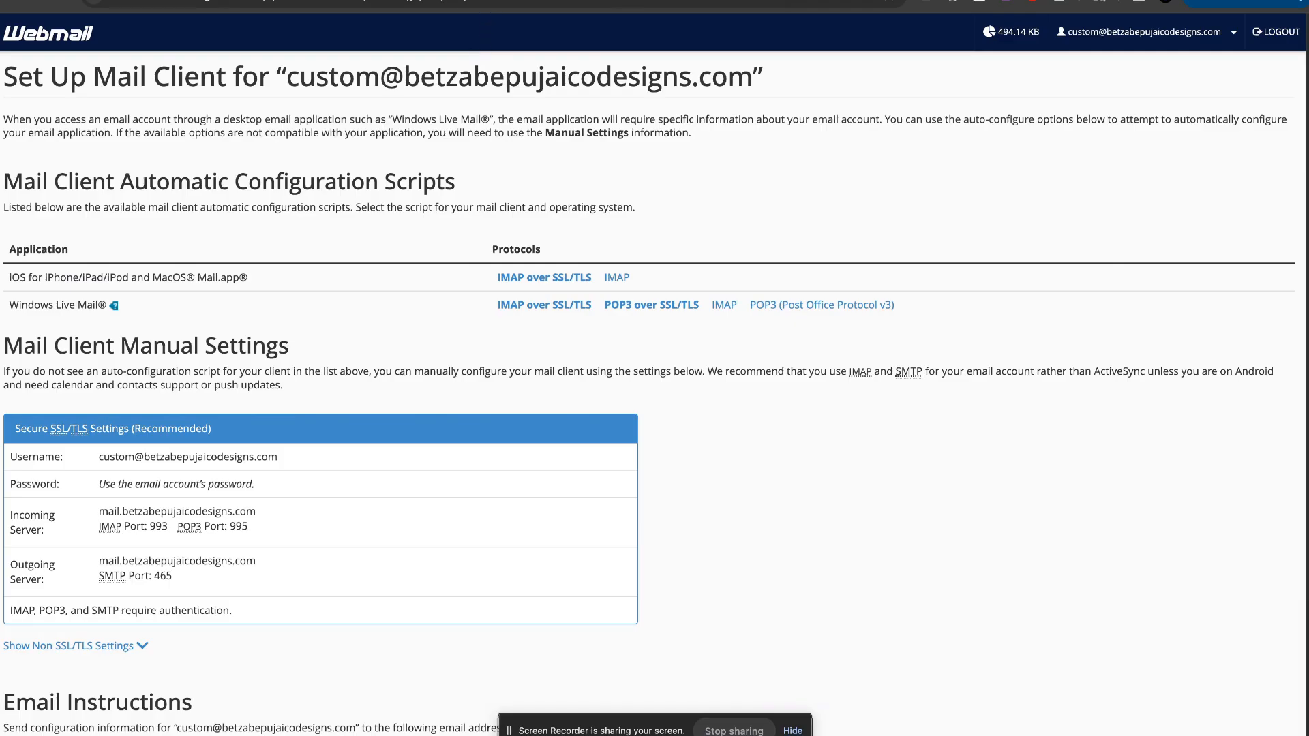
click(409, 1)
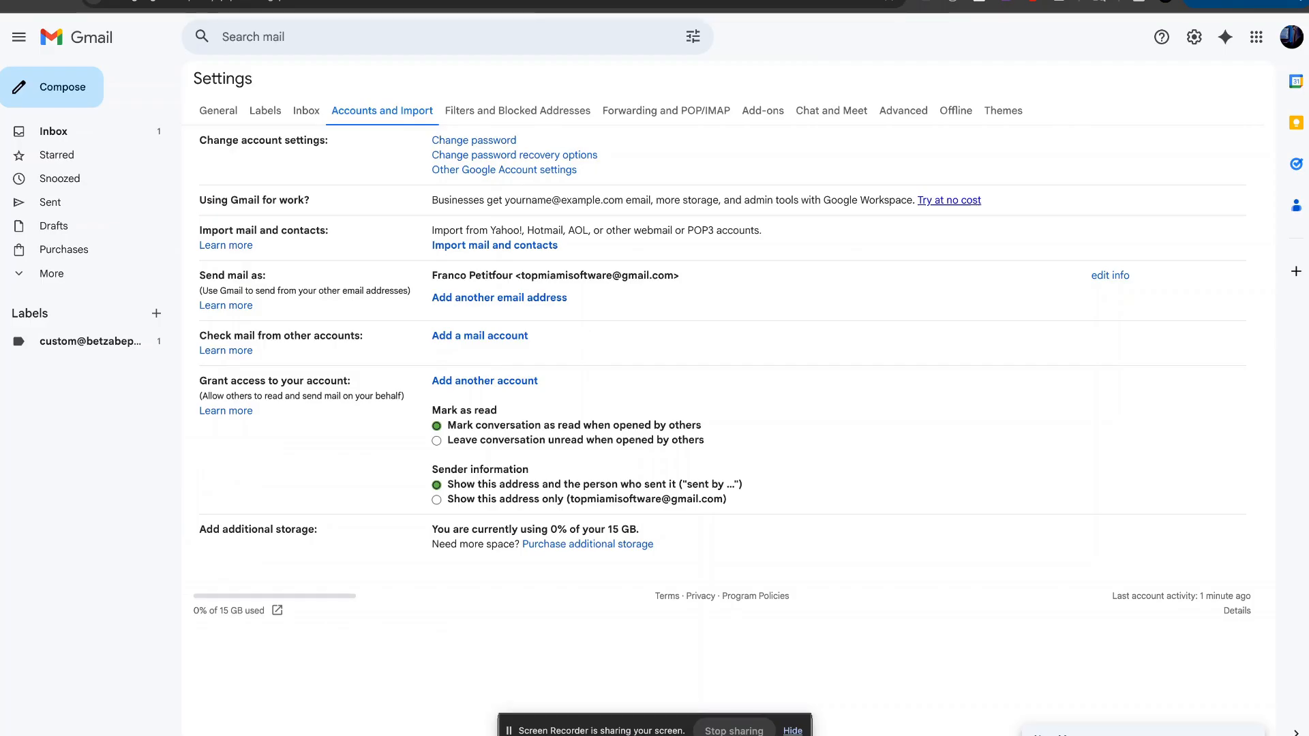
key(ctrl+Up)
click(1047, 191)
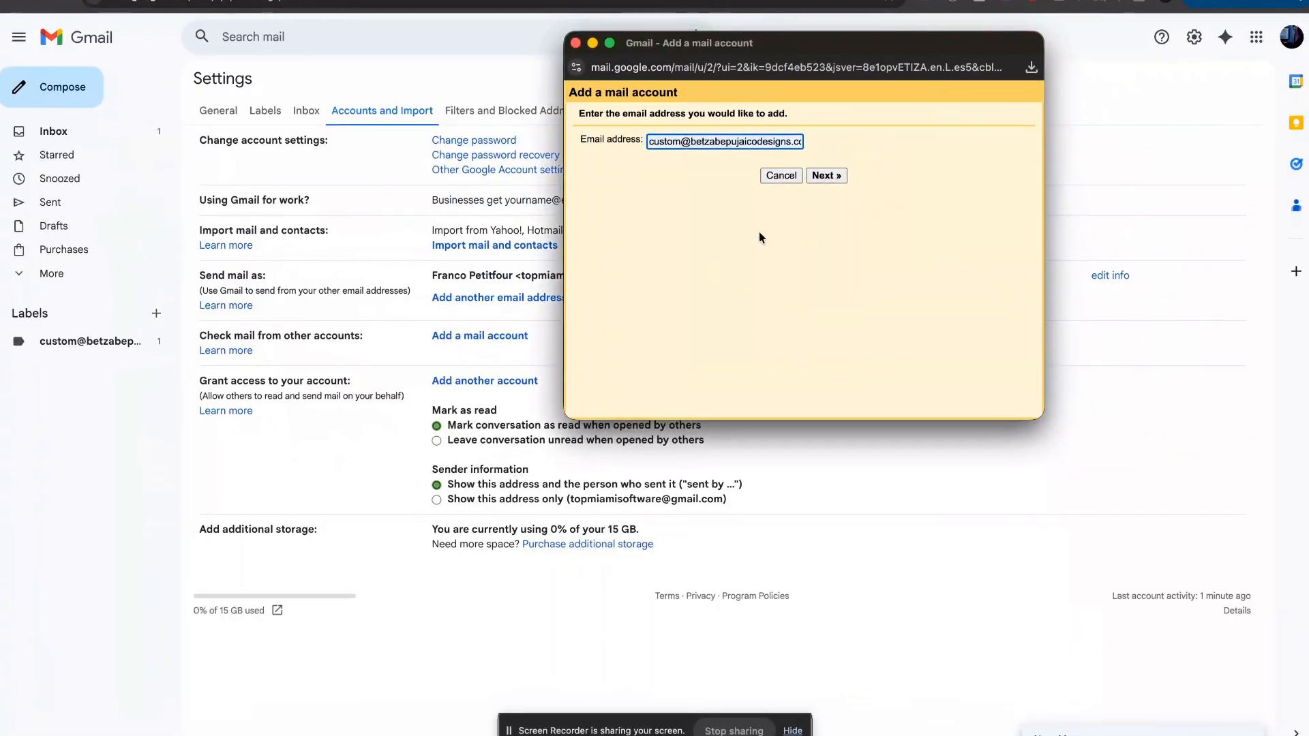
click(826, 176)
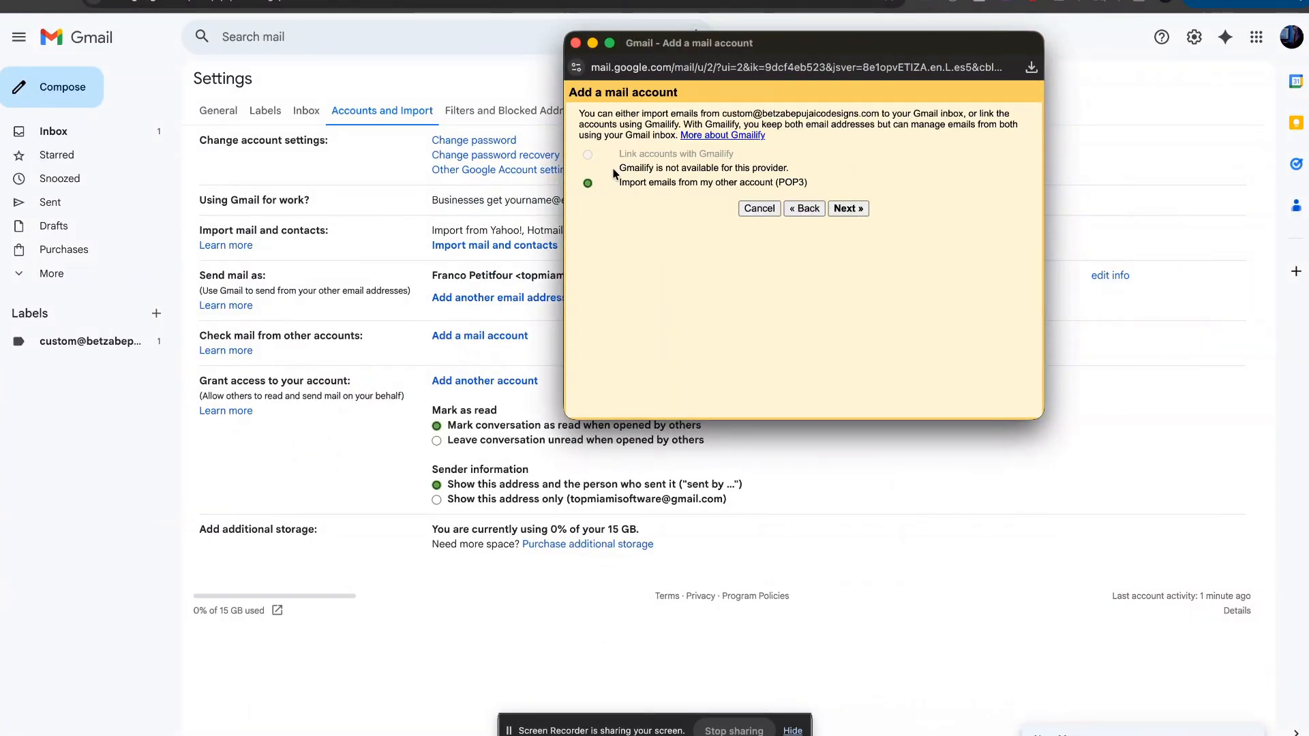
Step: Choose 'Import emails from my other account (POP3)' and continue to the POP3 server settings
drag(793, 176, 619, 170)
click(784, 182)
click(850, 210)
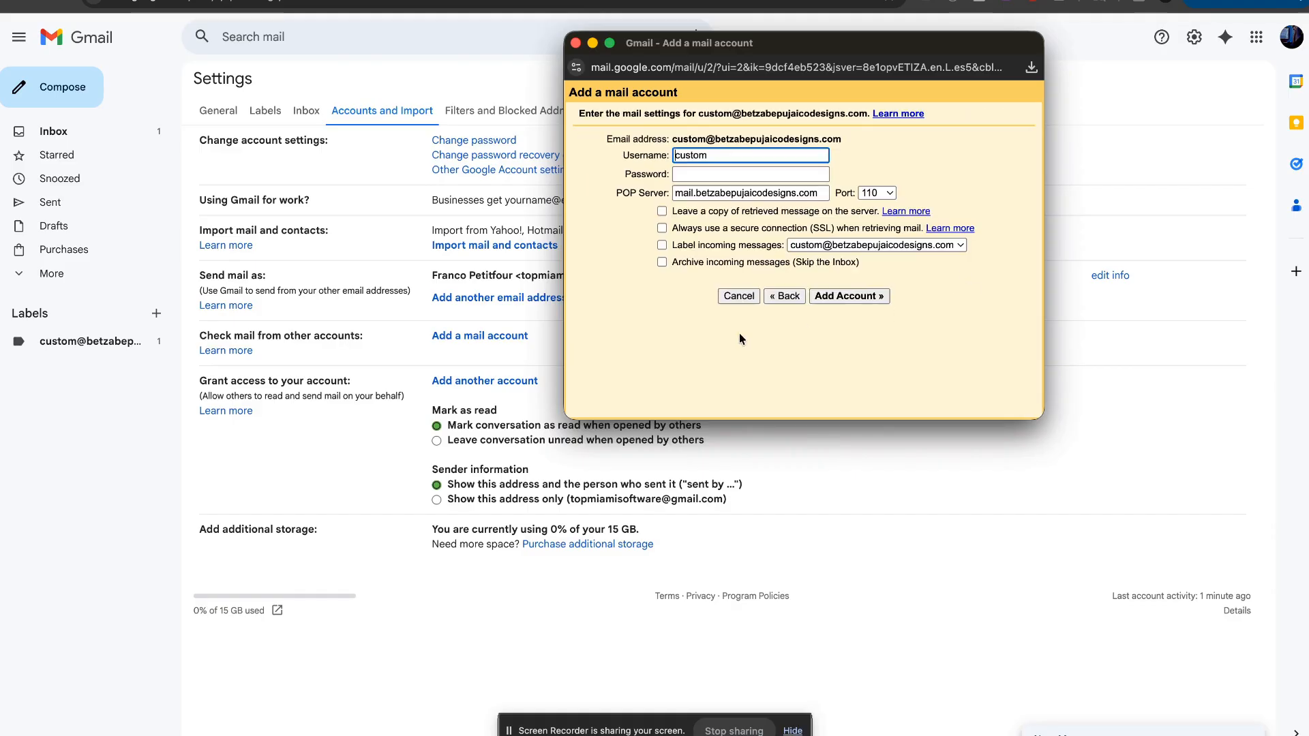
Step: Copy the full mailbox address from the webmail Username field
drag(853, 140, 674, 142)
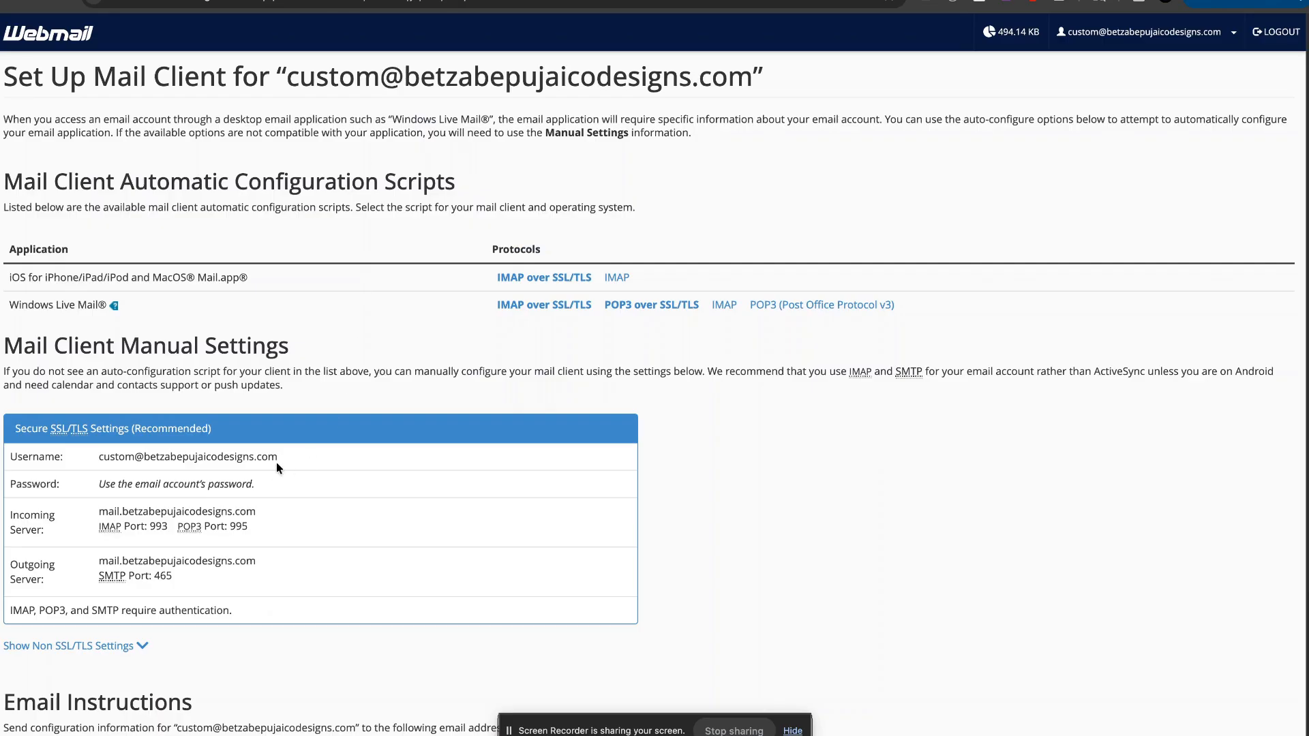
drag(277, 465, 96, 459)
right_click(129, 457)
click(177, 494)
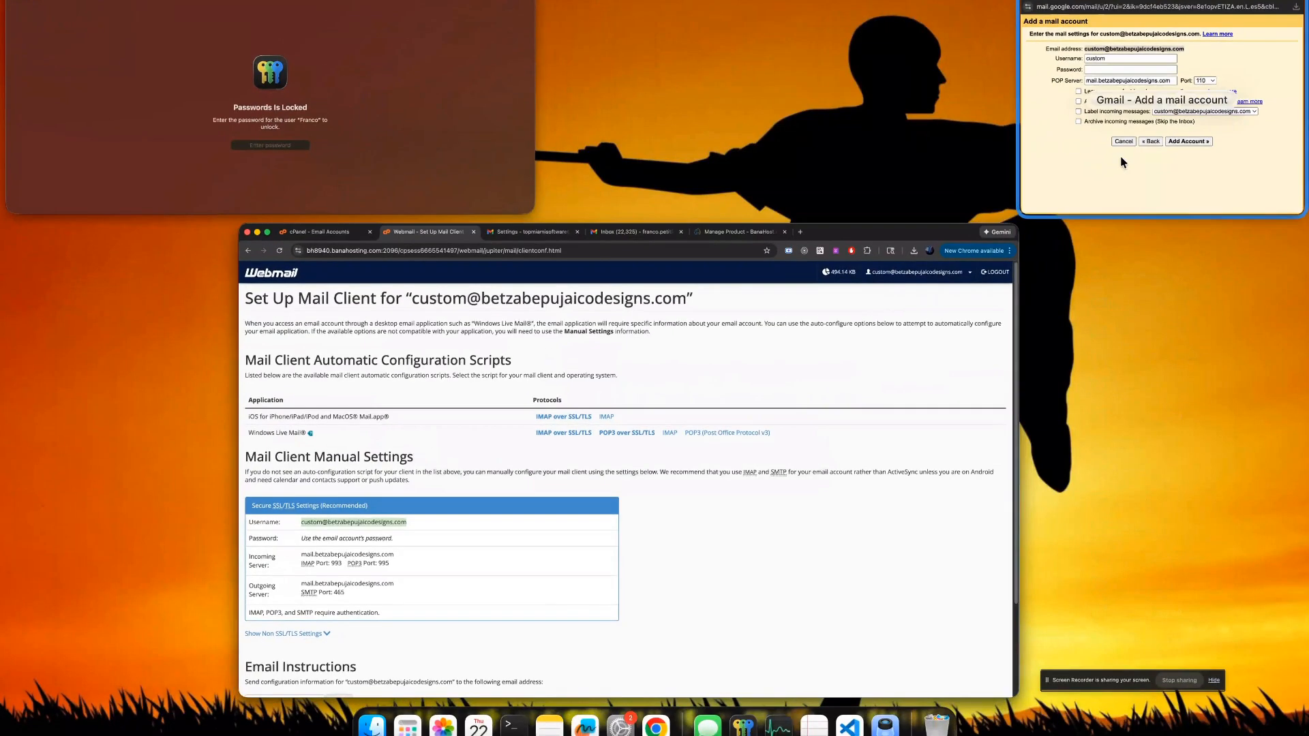
Step: Enter the full email address as username, paste the mailbox password, and set POP port 995
click(1123, 162)
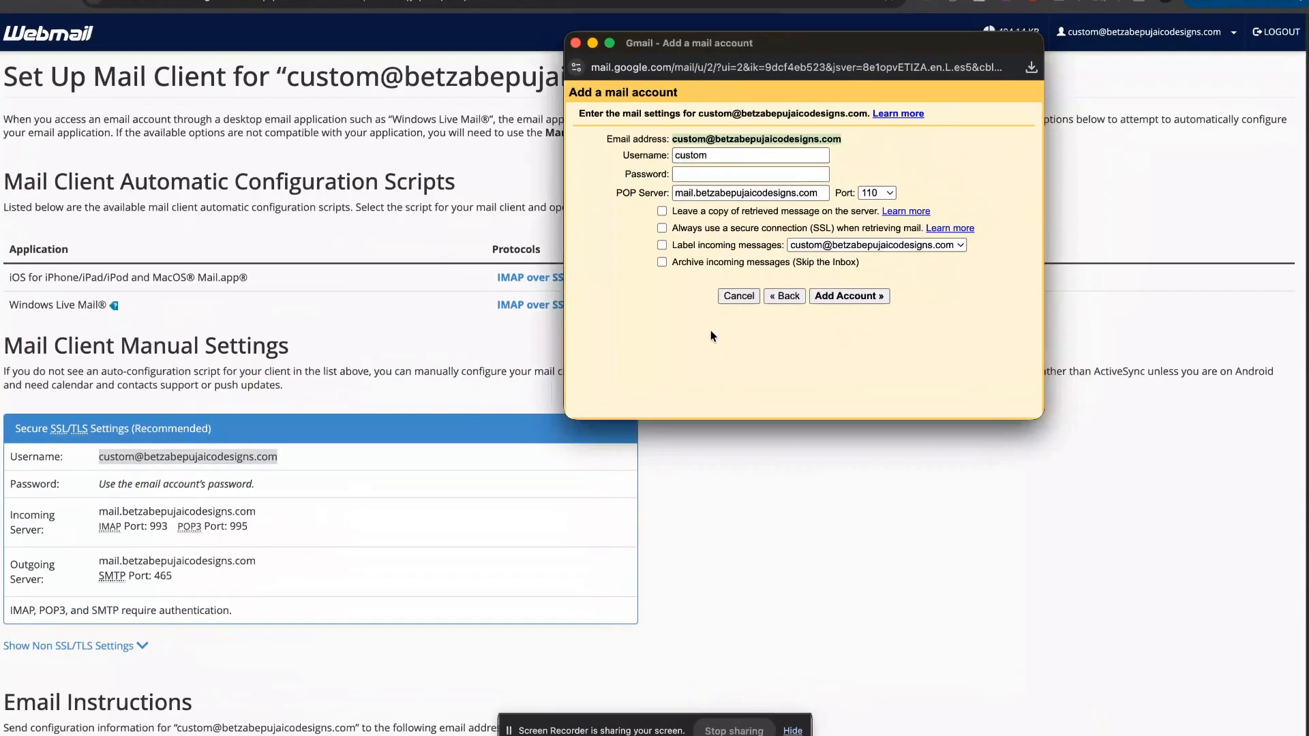
click(738, 155)
key(super+a)
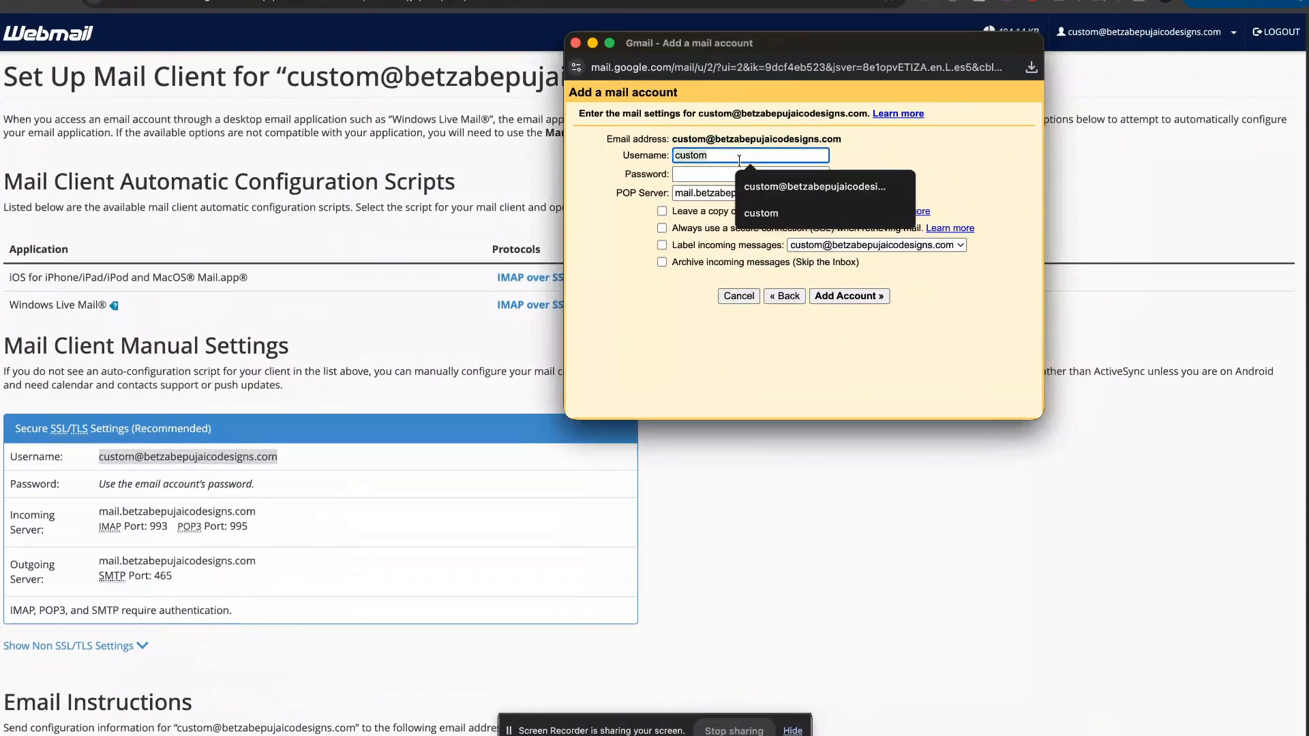
key(super+v)
click(739, 174)
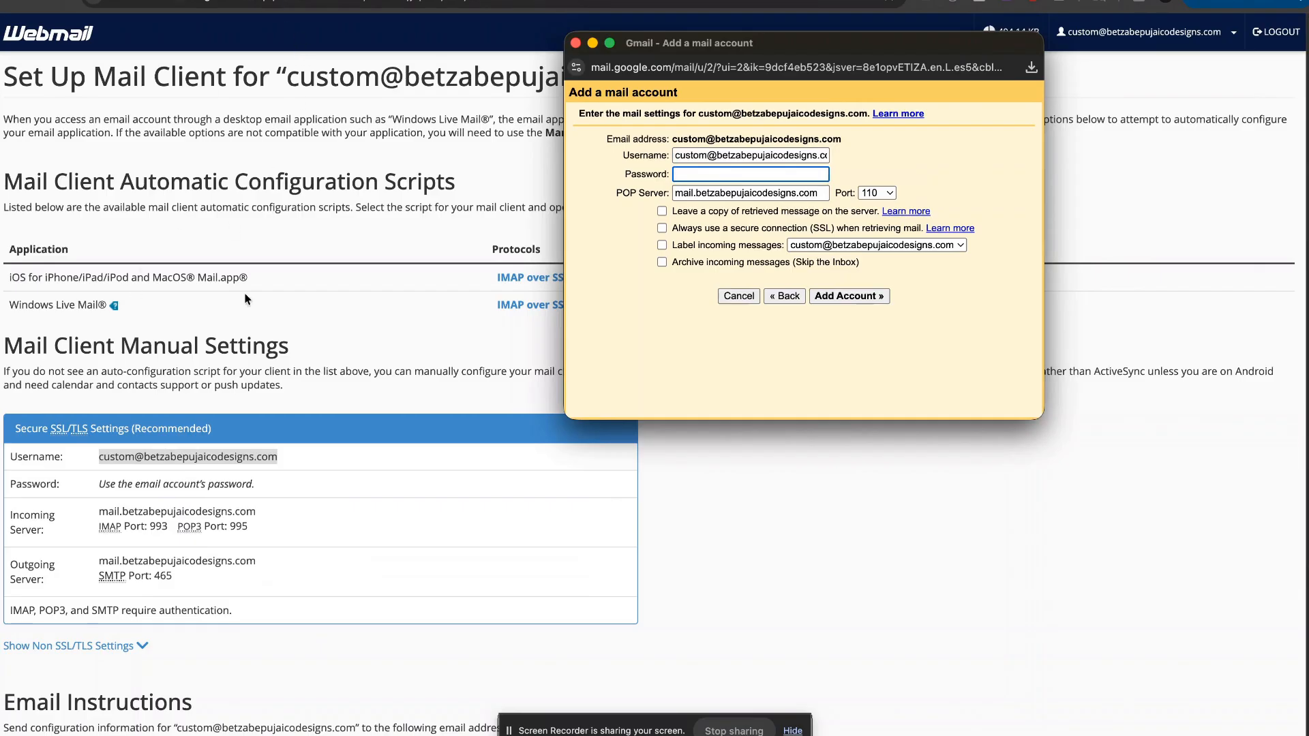
key(super+Tab)
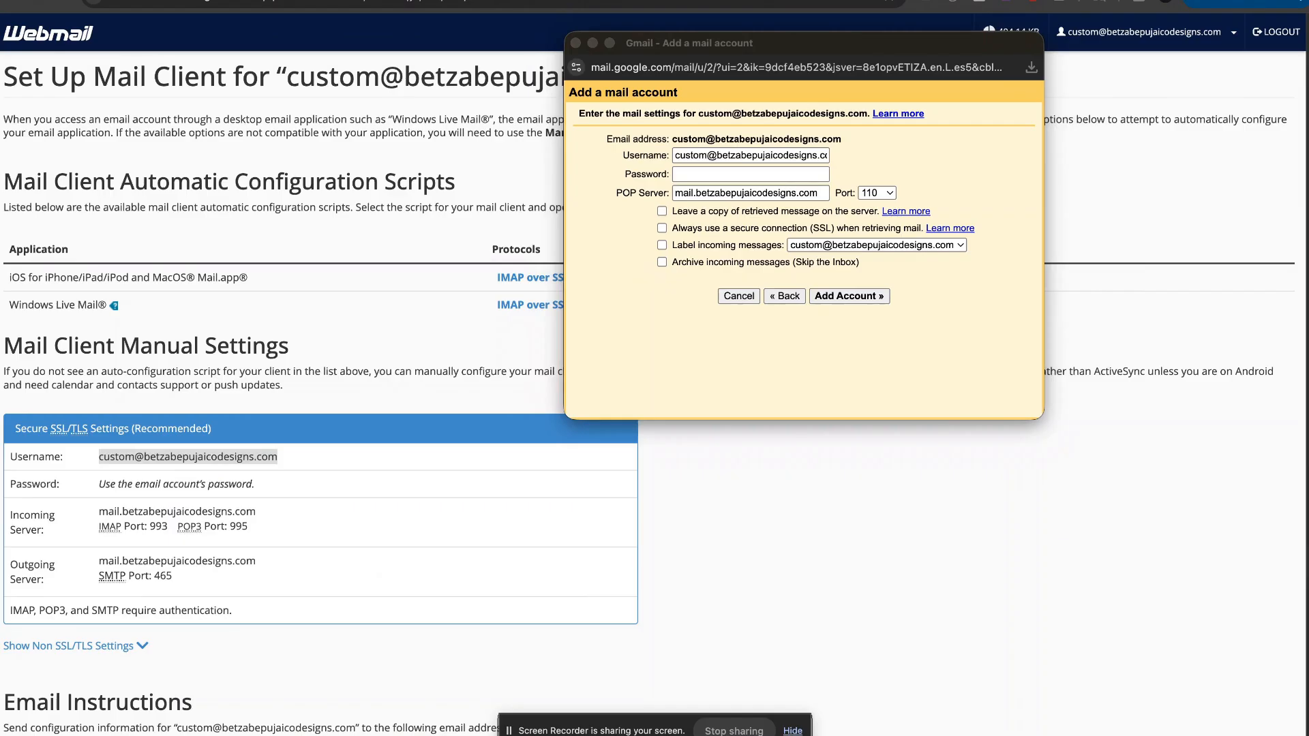
click(710, 176)
key(super+v)
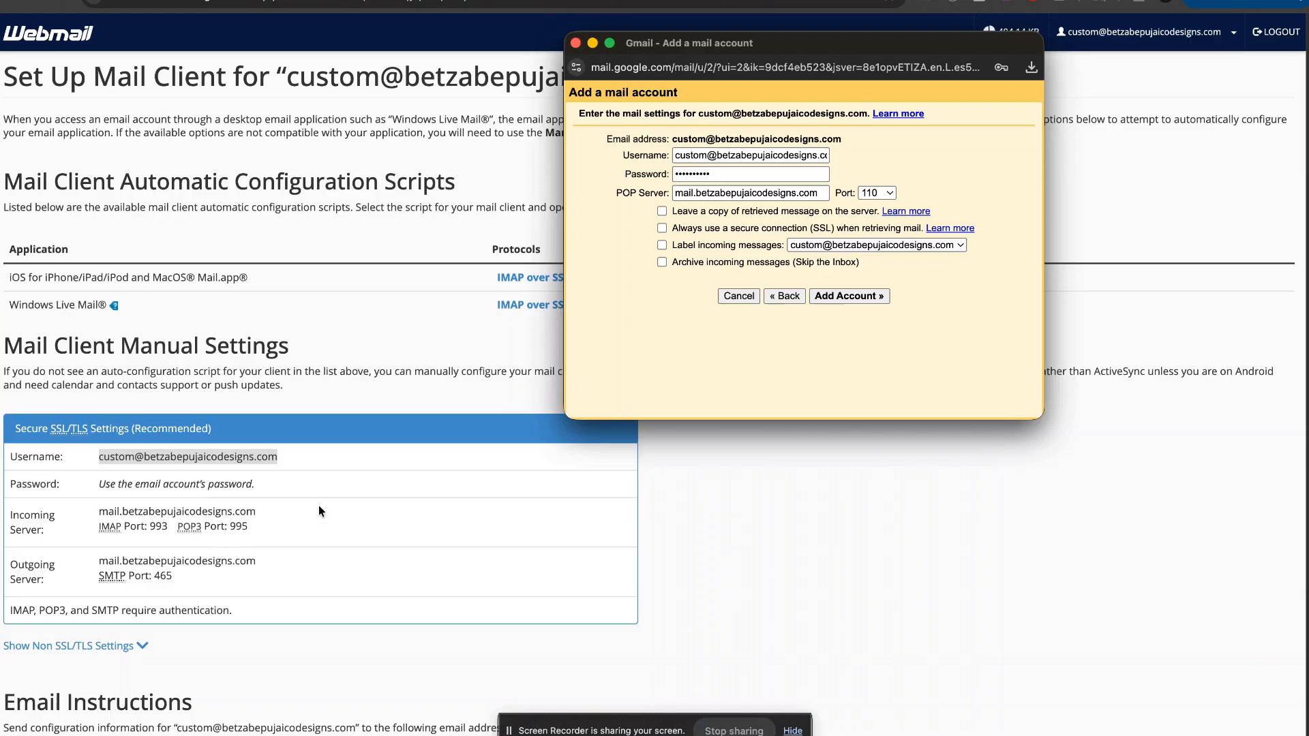
click(877, 193)
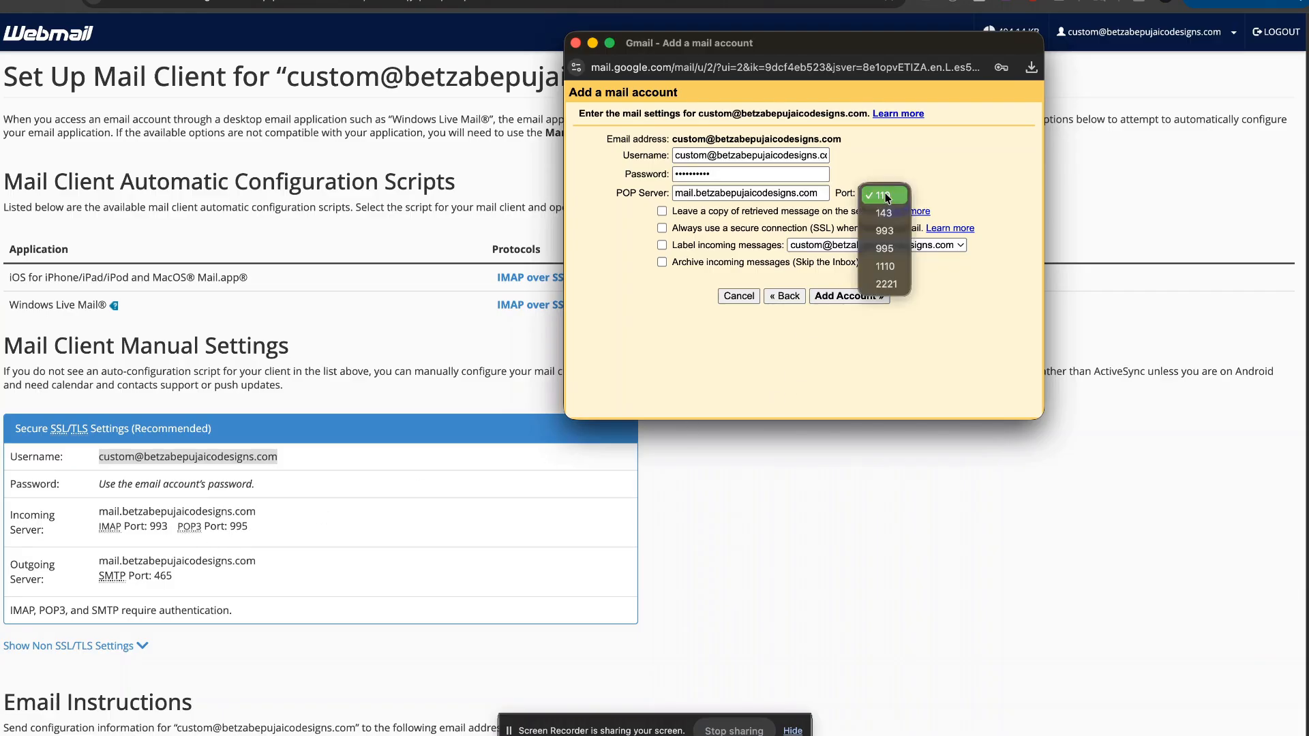
click(877, 245)
click(941, 162)
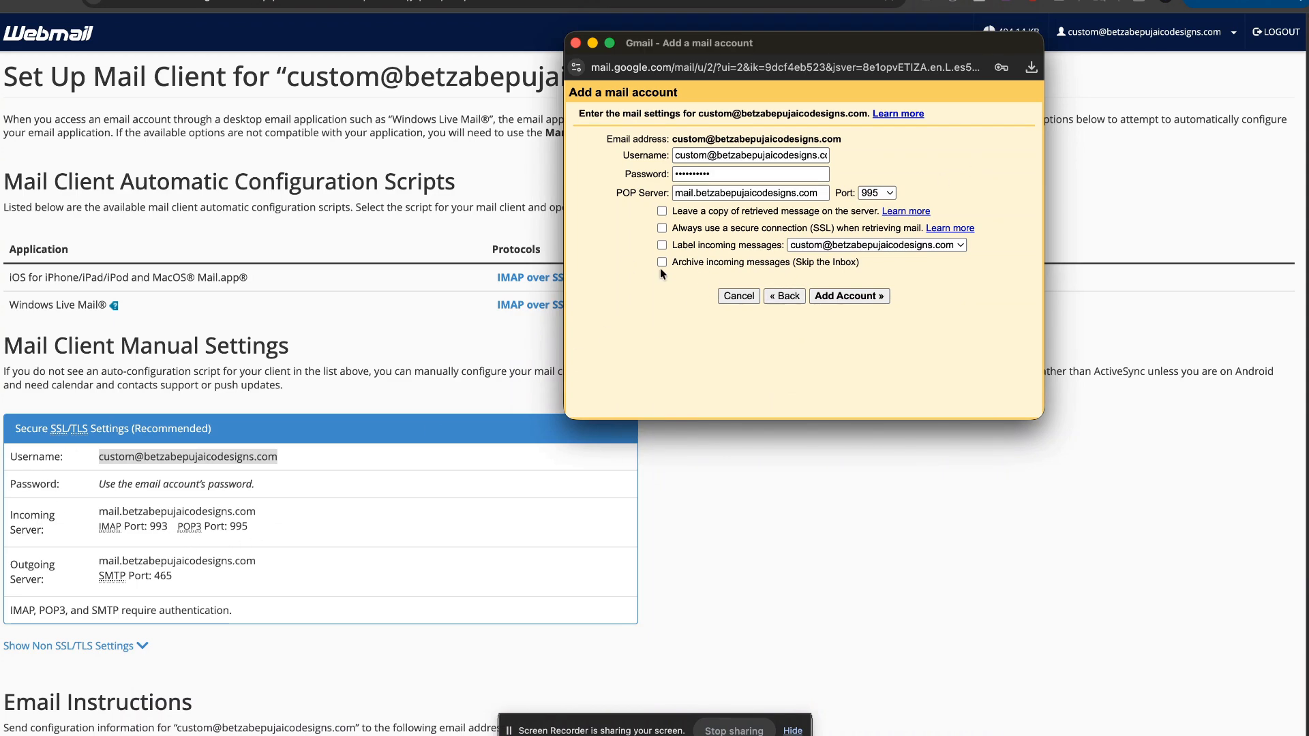
Step: Enable SSL for retrieving this account's mail, move the popup aside, and switch to cPanel's Email Accounts
click(662, 229)
drag(798, 47, 815, 32)
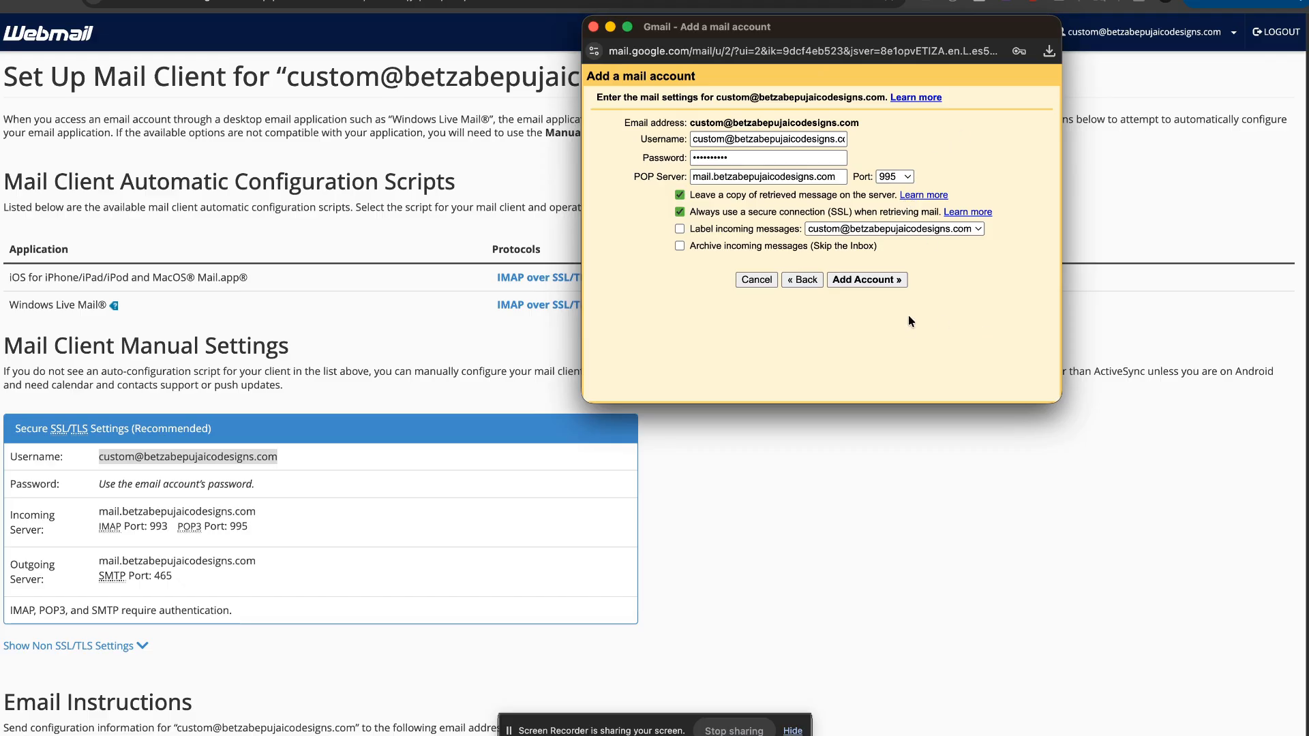
drag(779, 23, 696, 43)
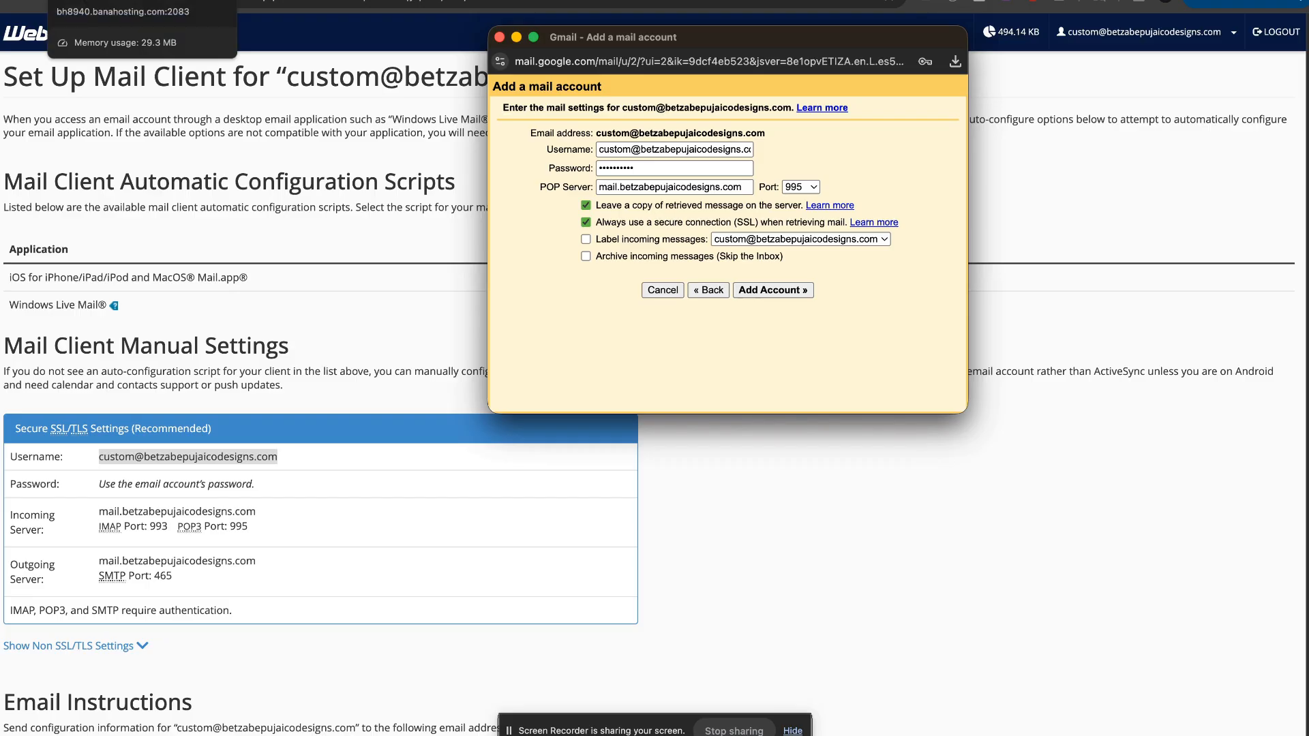
click(85, 0)
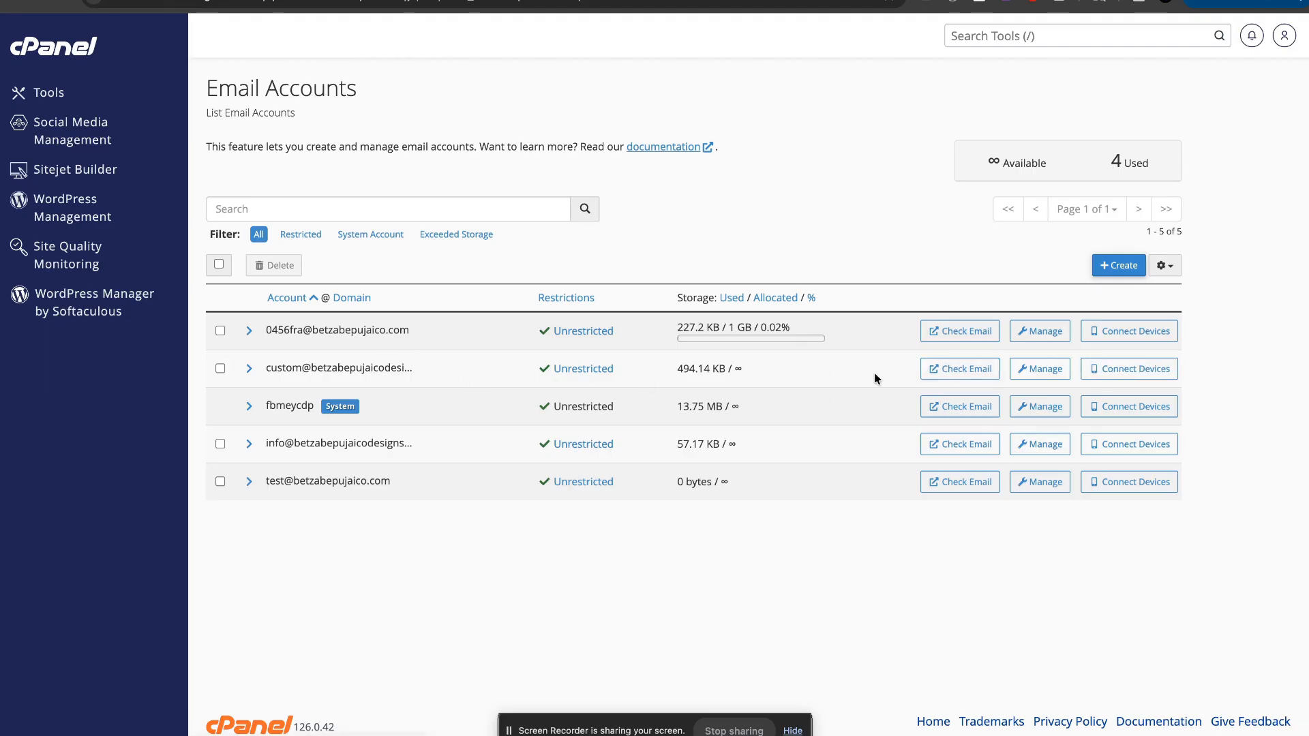
Step: Open webmail for the custom@ mailbox and launch its Roundcube inbox
click(945, 371)
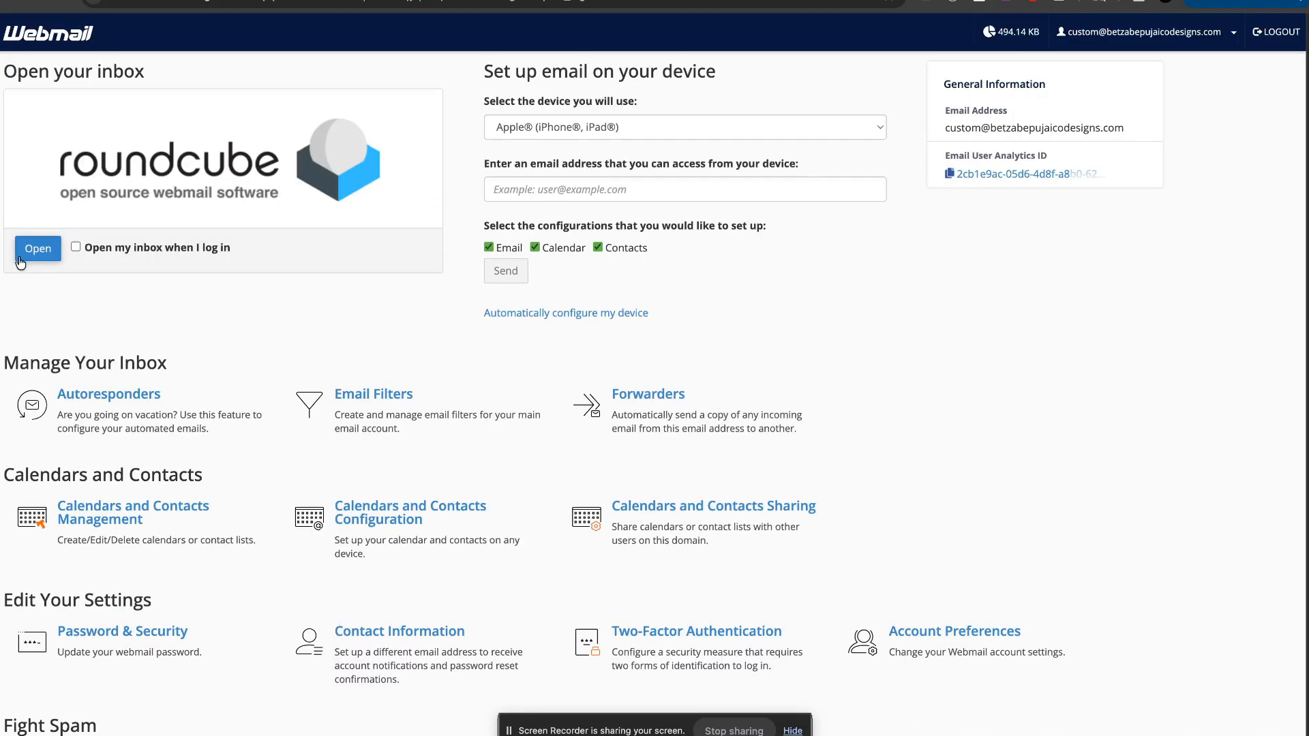
click(37, 248)
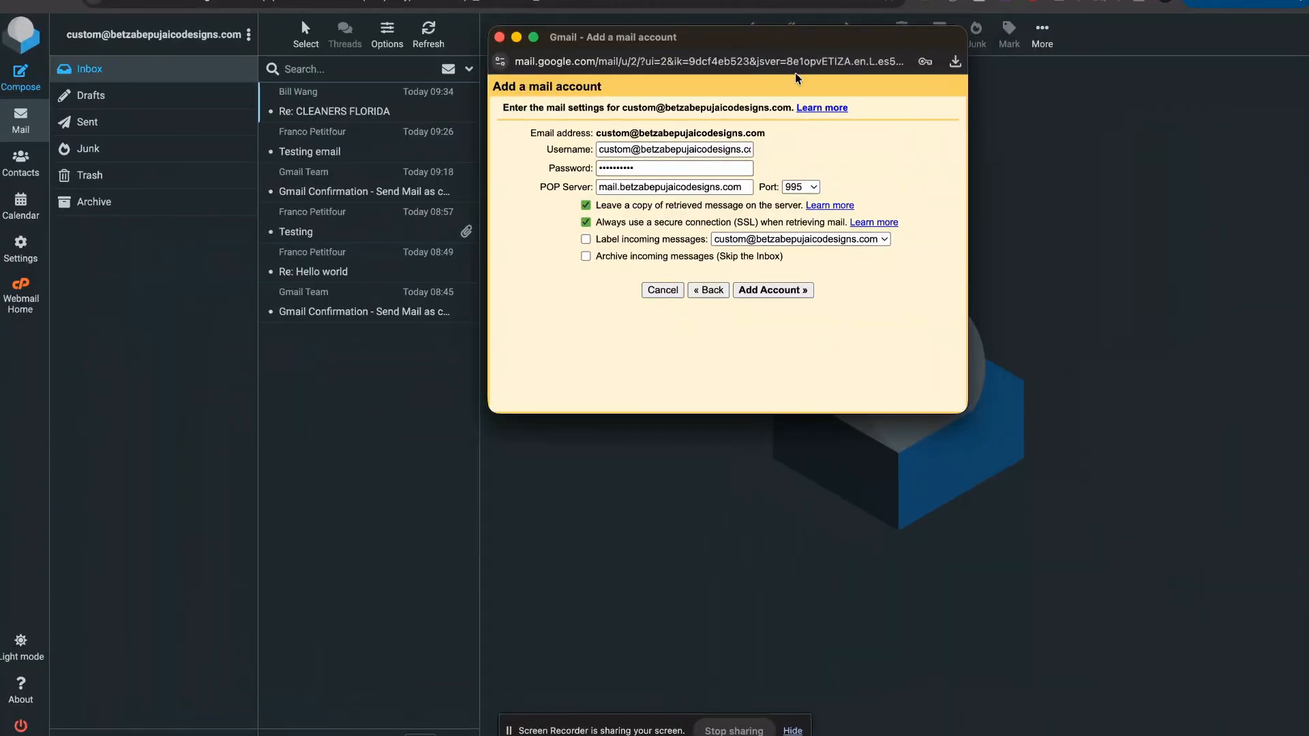
Step: Reposition and widen the popup, enable labelling of incoming messages, and add the mail account
drag(809, 45, 789, 132)
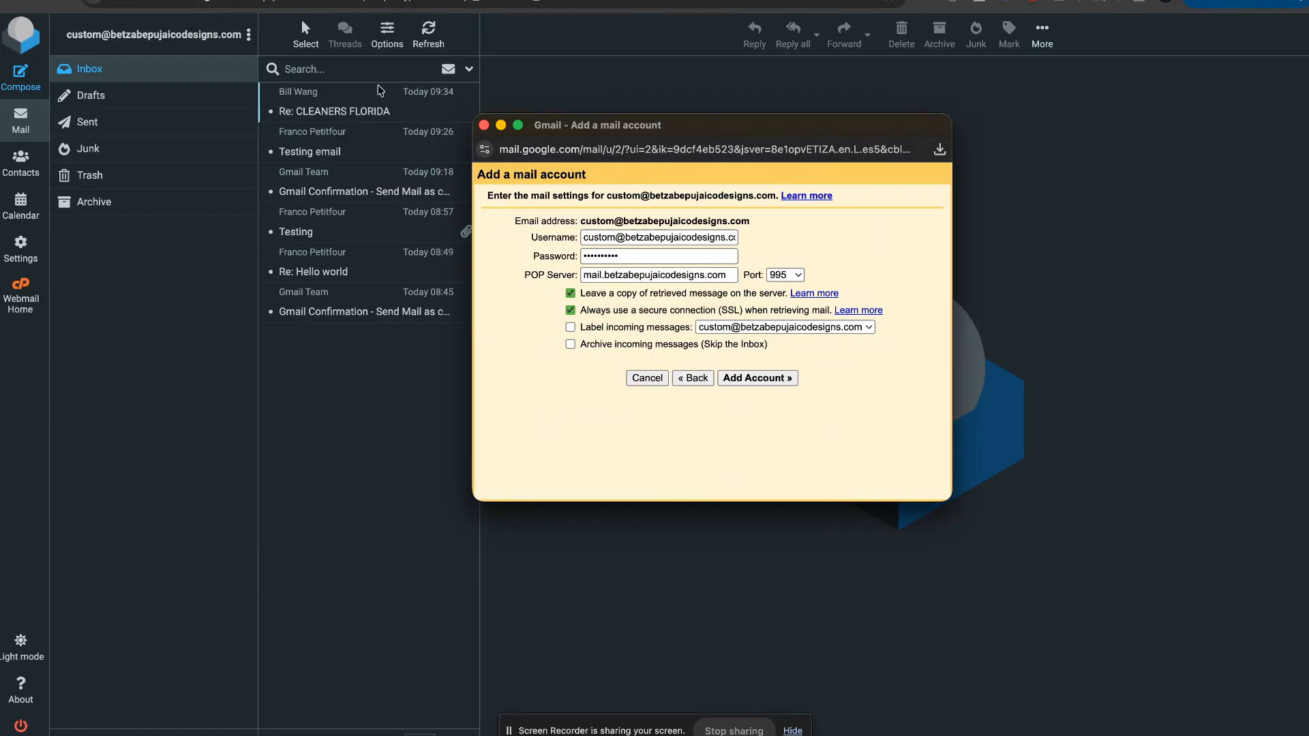
drag(678, 130, 546, 109)
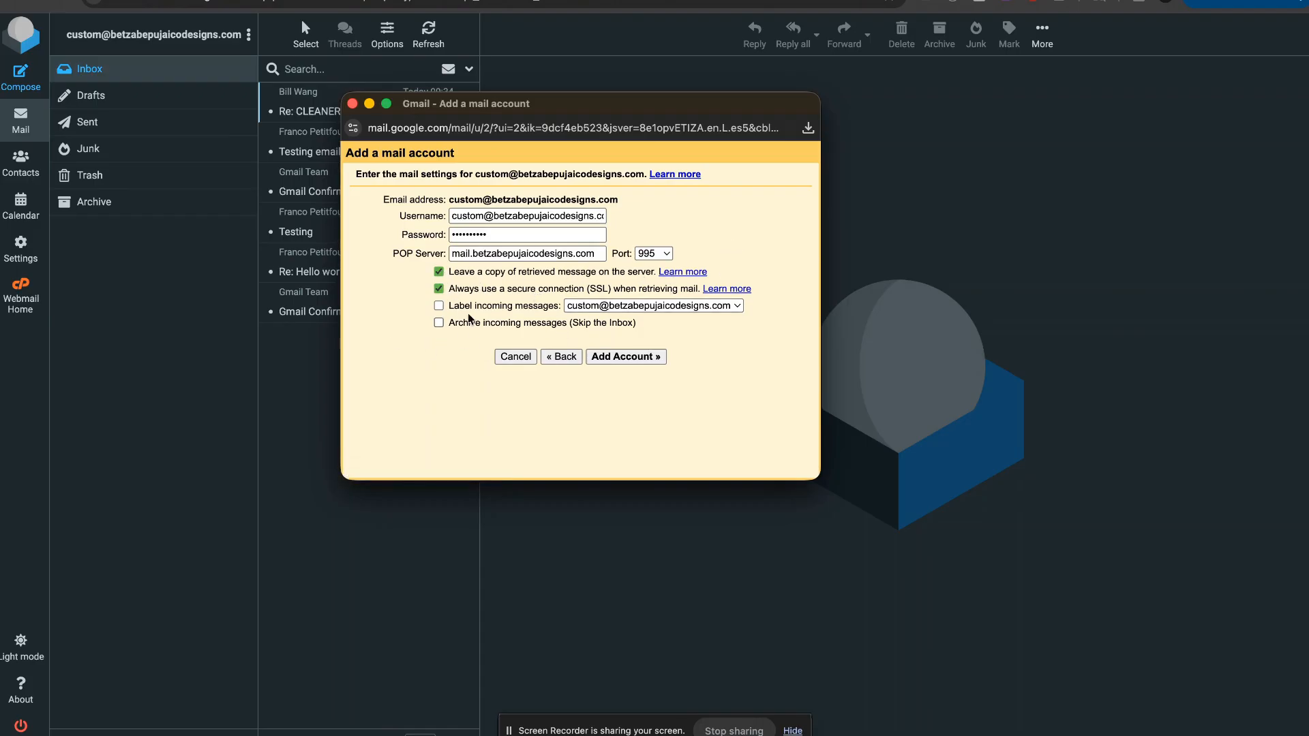
click(439, 305)
drag(819, 305, 914, 305)
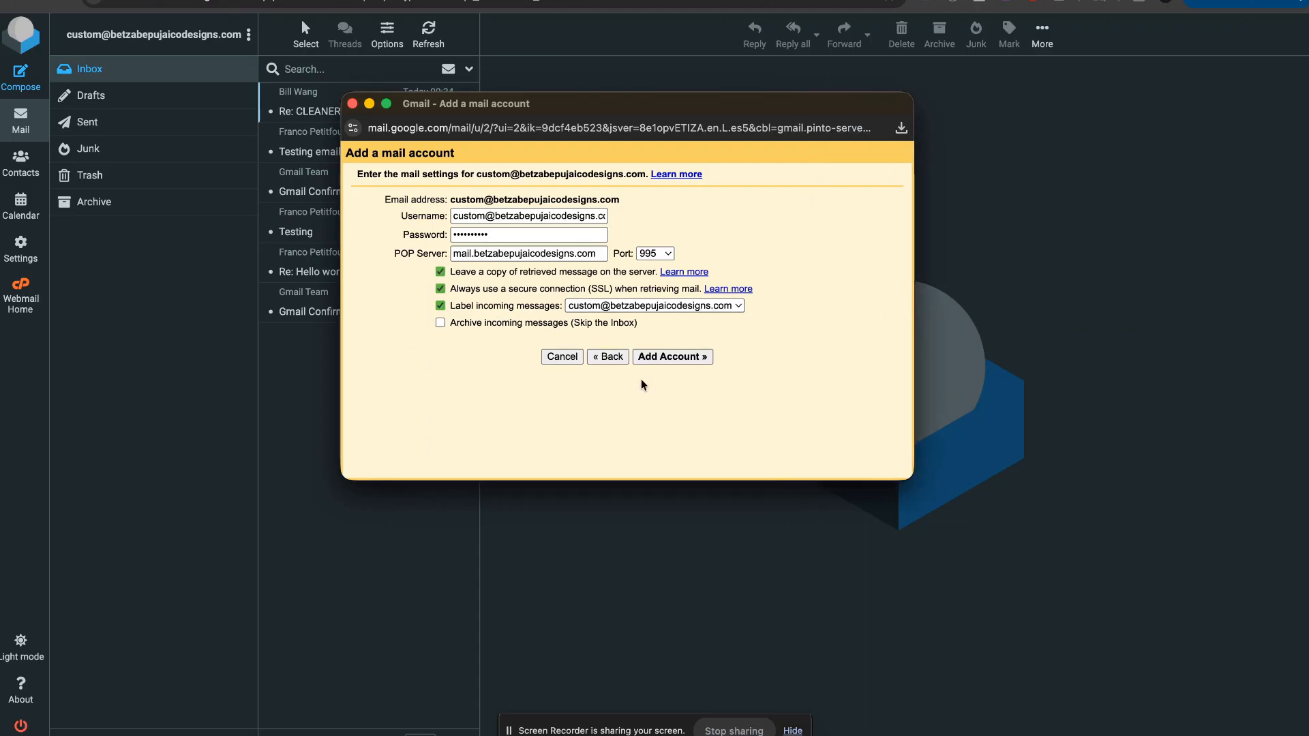
click(667, 364)
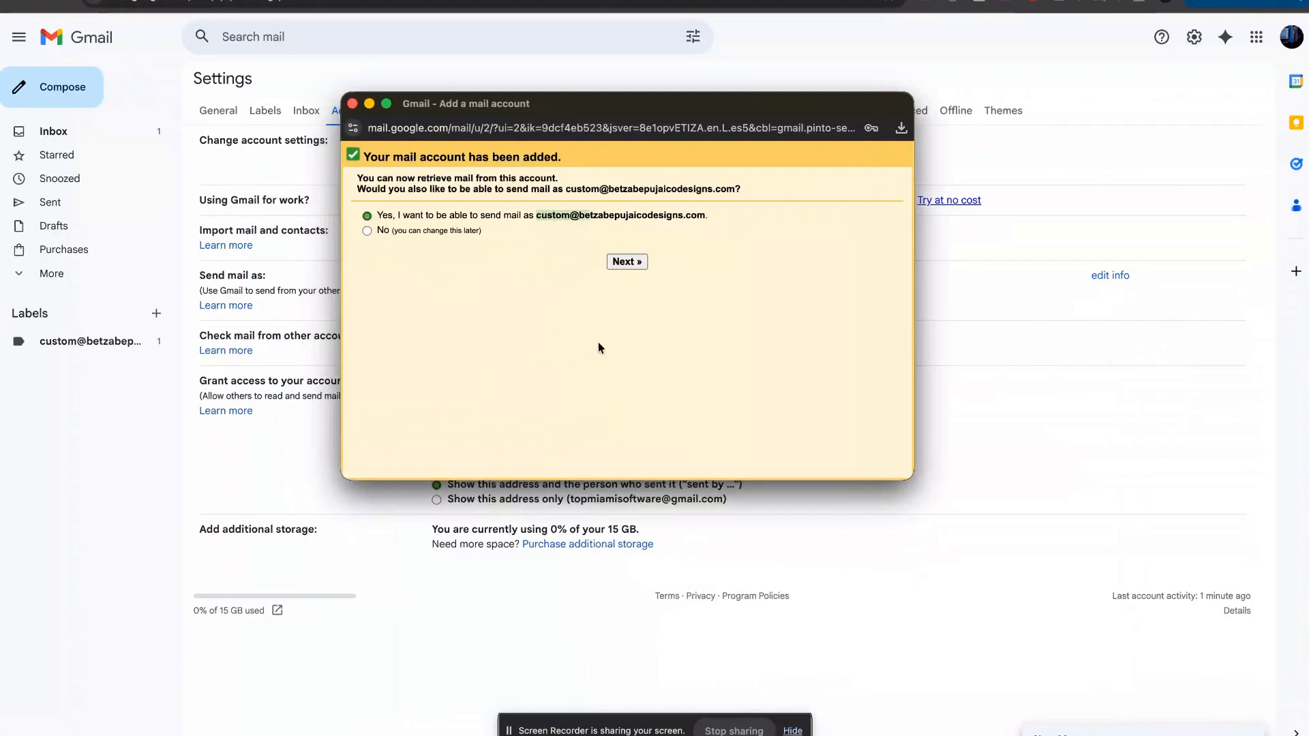
Step: Replace the send-as sender name with the owner's full name and continue to the SMTP settings
click(626, 264)
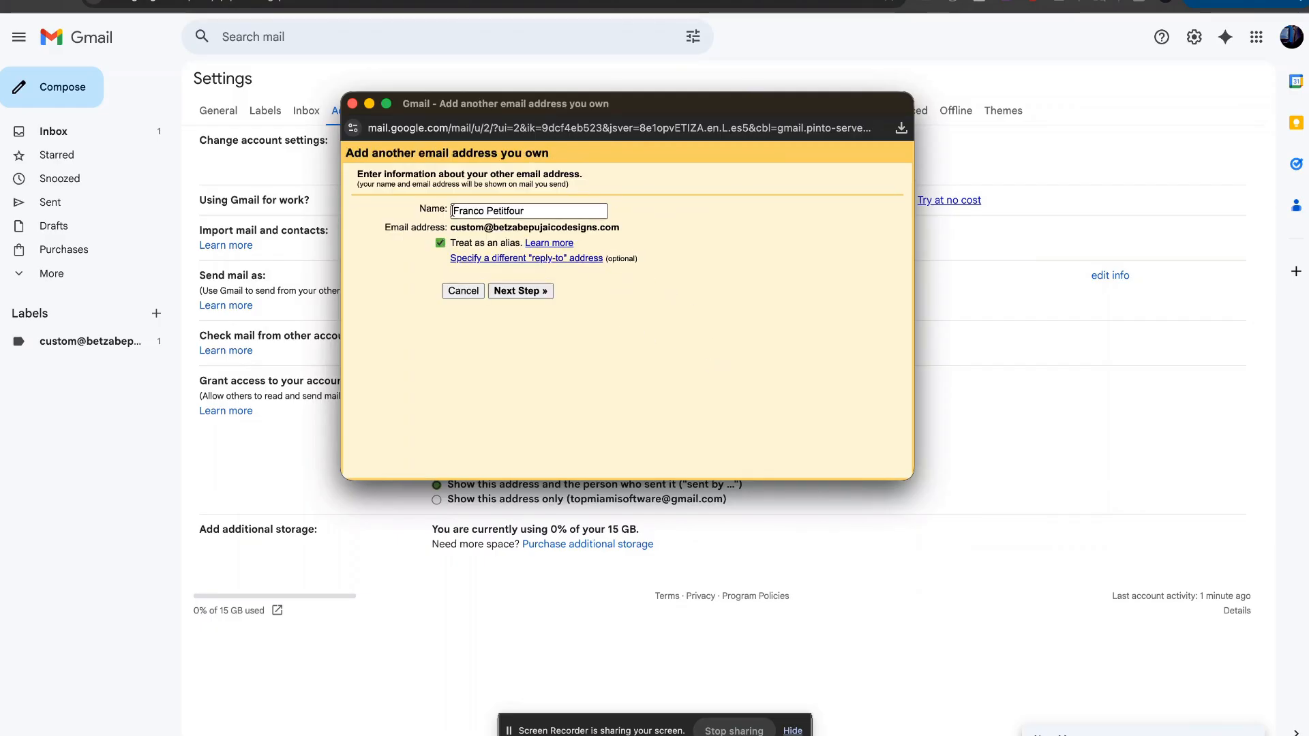
drag(531, 212, 403, 215)
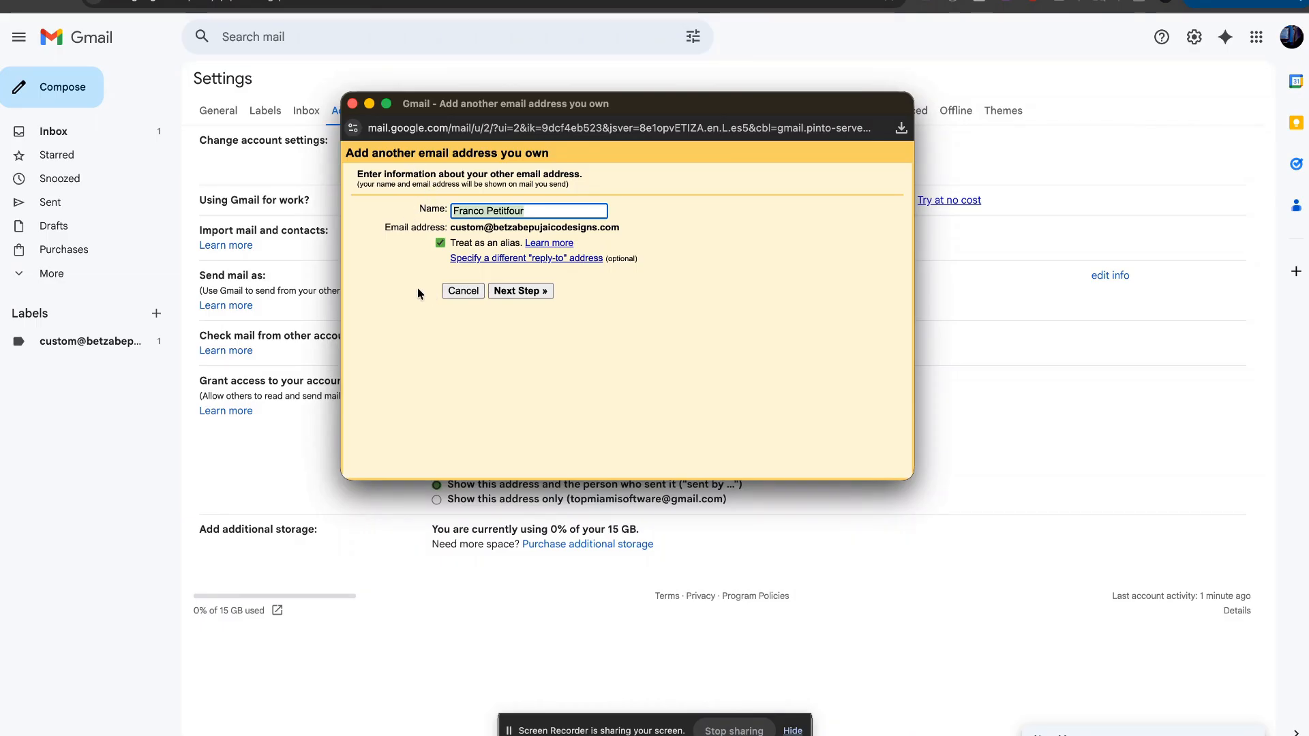
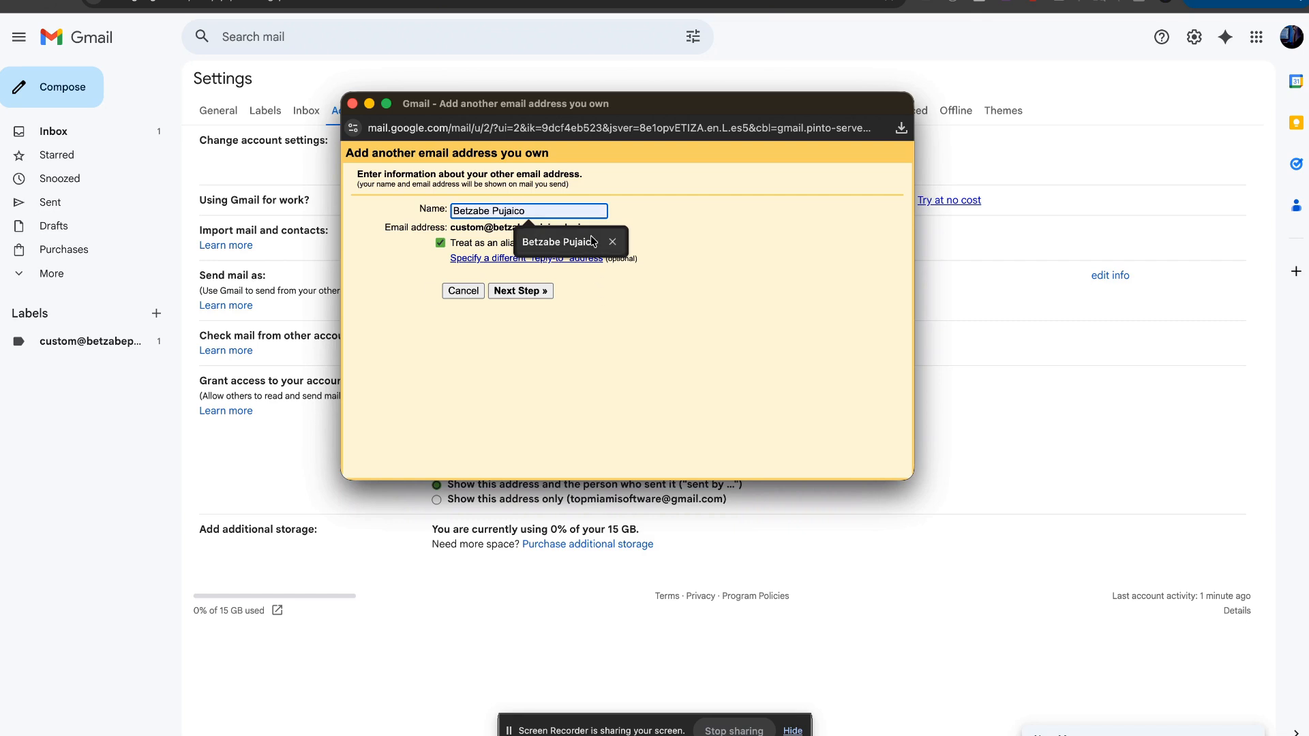
click(600, 242)
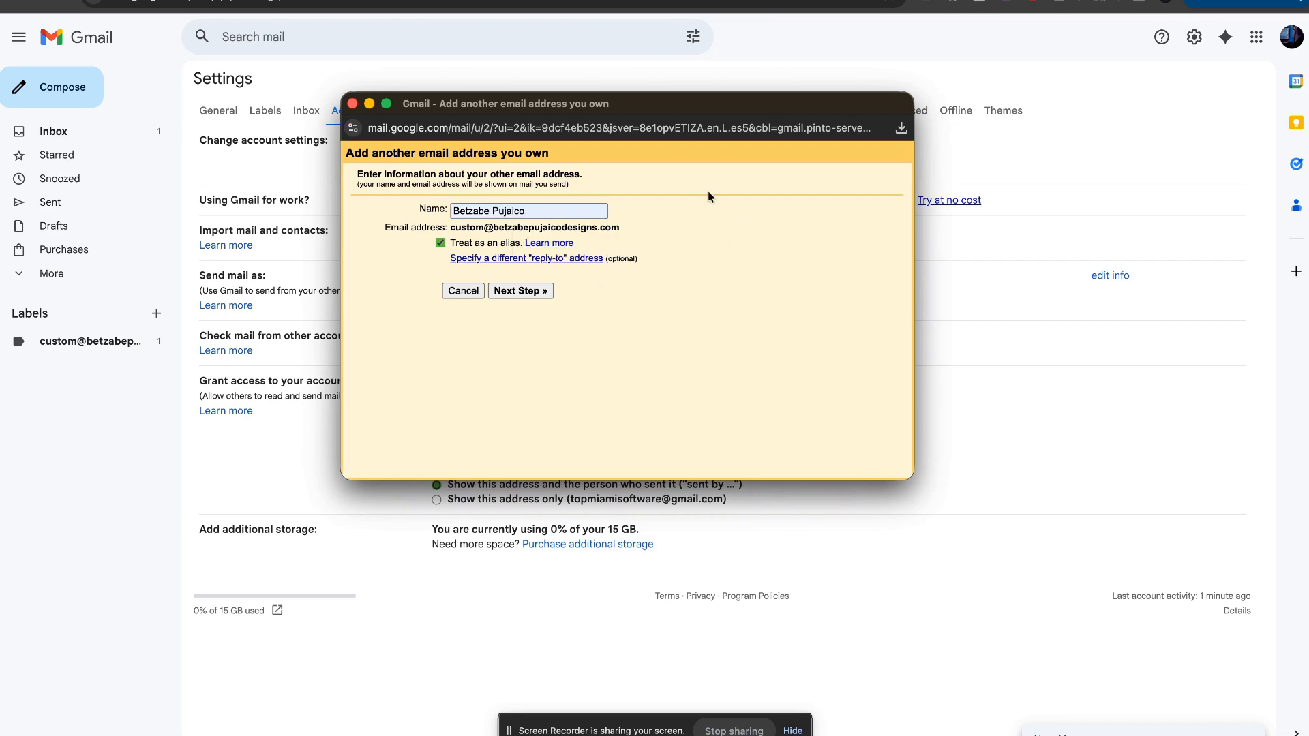
click(542, 293)
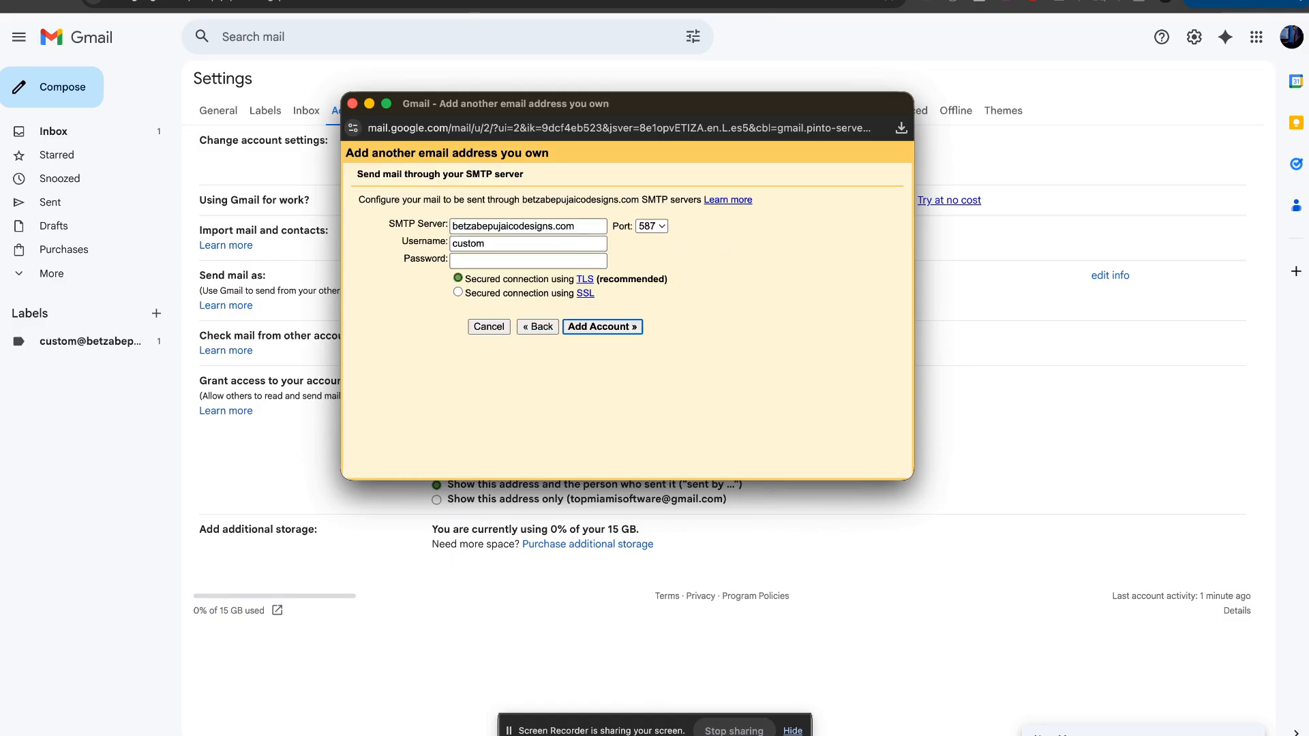
Step: Arrange the windows so Gmail's add-address popup sits beside the cPanel mail client settings page
click(315, 2)
key(ctrl+Up)
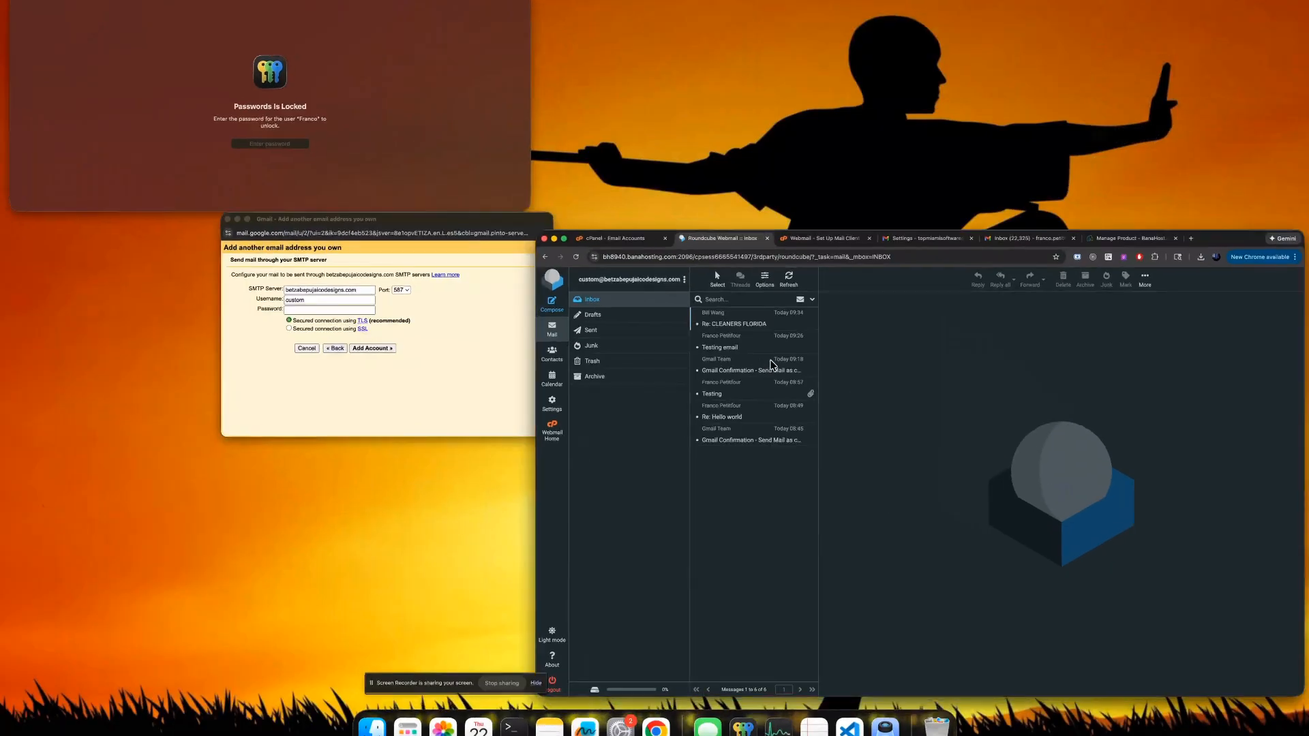
click(771, 365)
click(157, 3)
key(ctrl+Up)
click(758, 375)
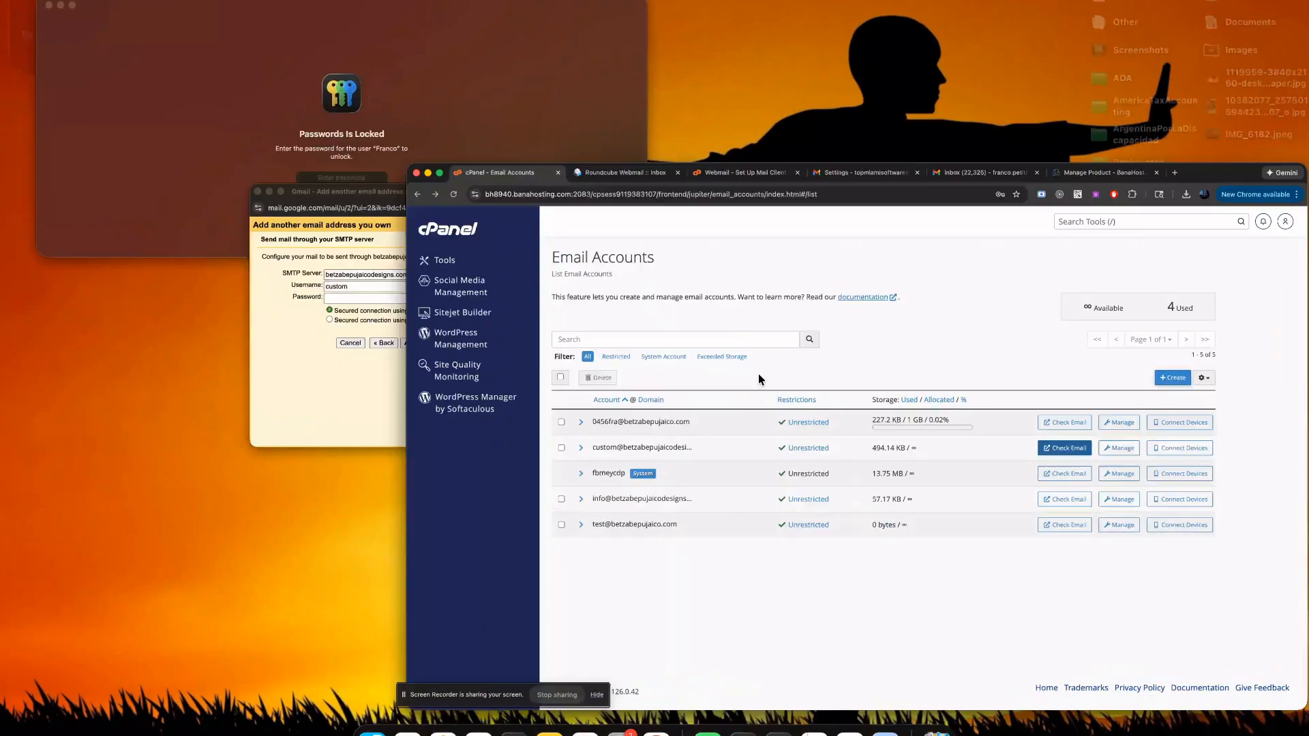
click(487, 2)
key(ctrl+Up)
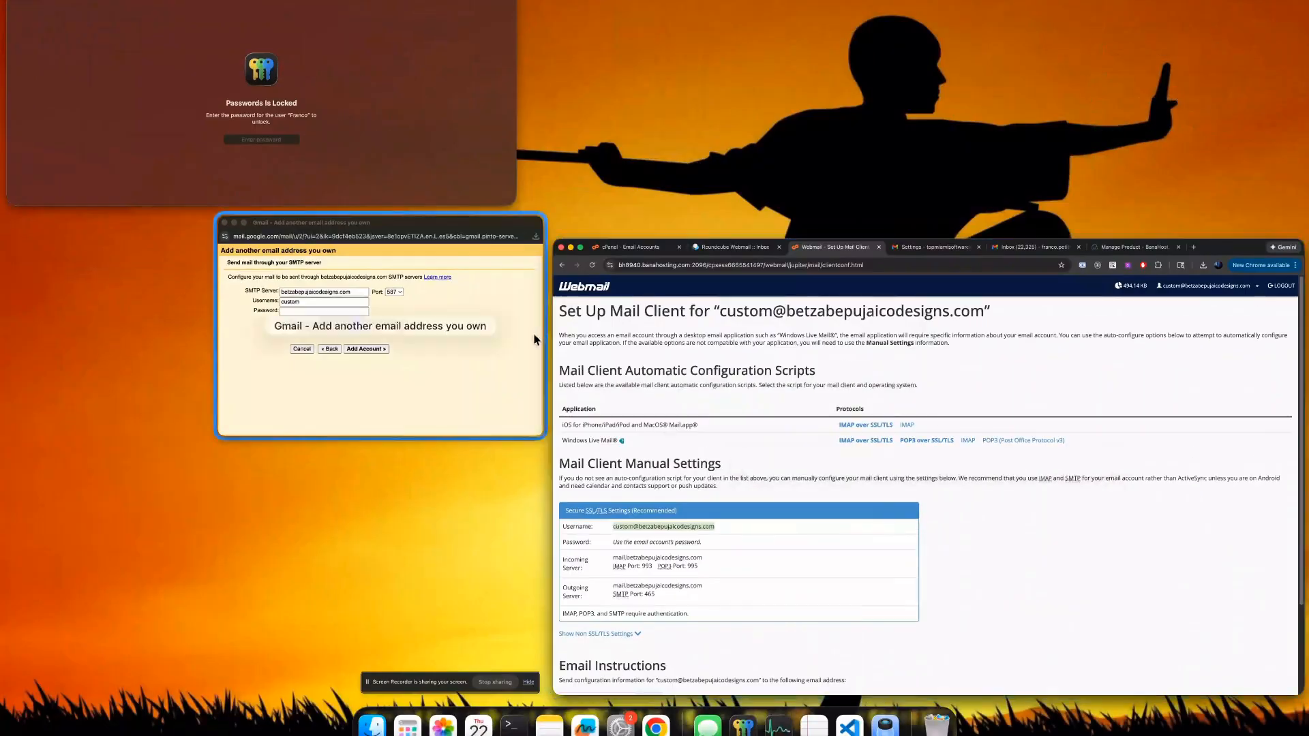
click(533, 339)
drag(626, 129, 760, 48)
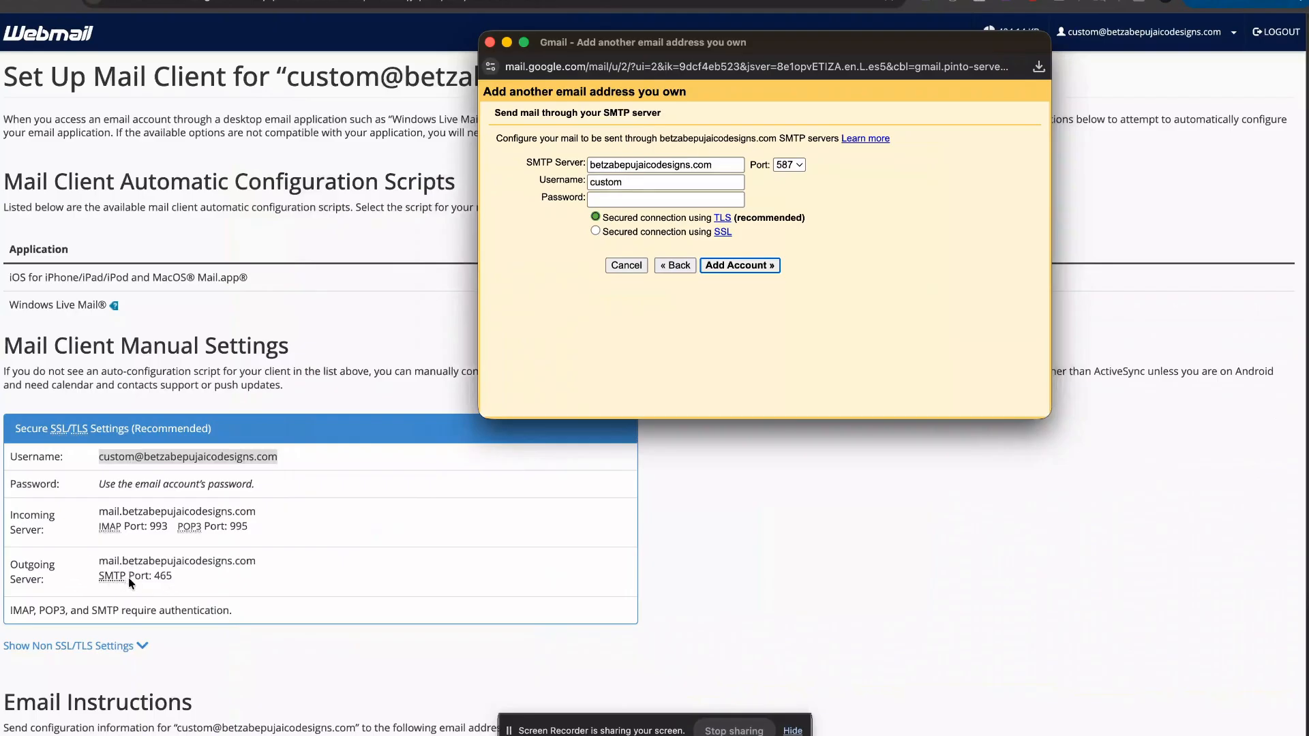
Step: Copy the outgoing server name from the cPanel mail client settings page
click(178, 578)
drag(270, 564, 102, 555)
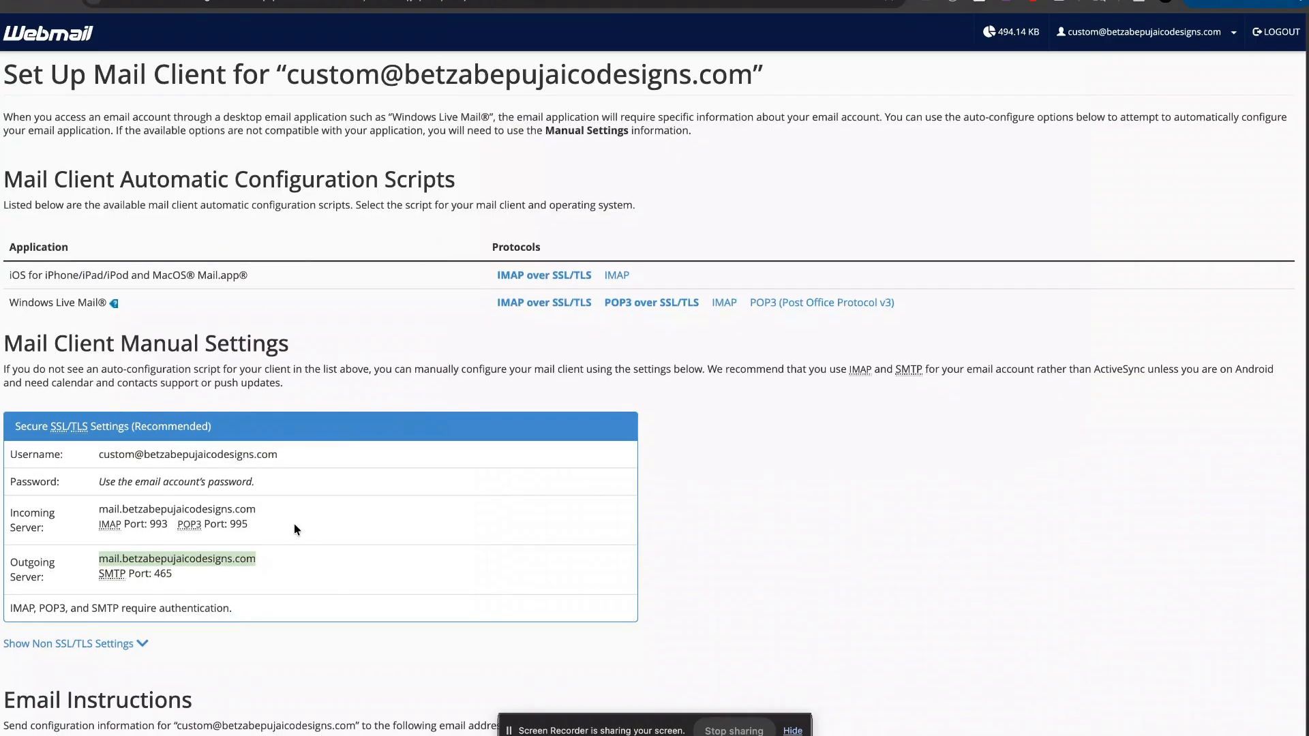
key(ctrl+Up)
click(1045, 134)
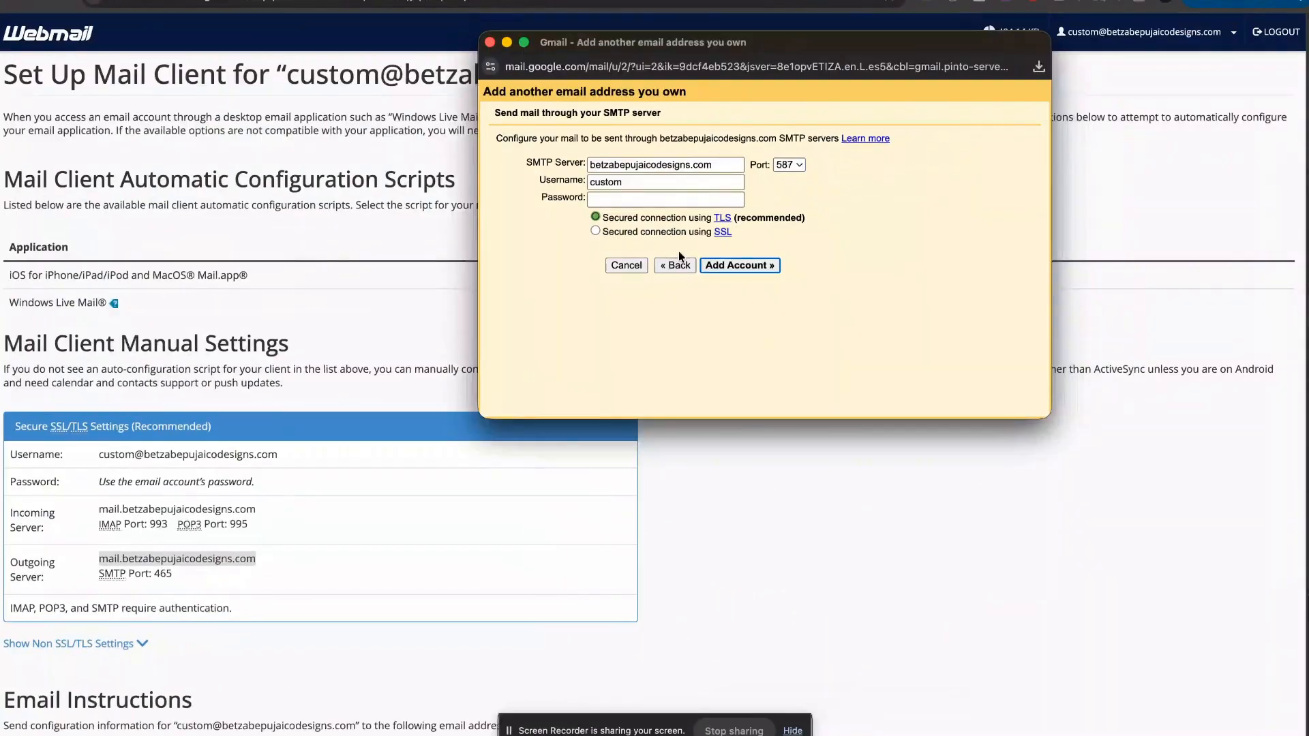
click(680, 251)
click(272, 572)
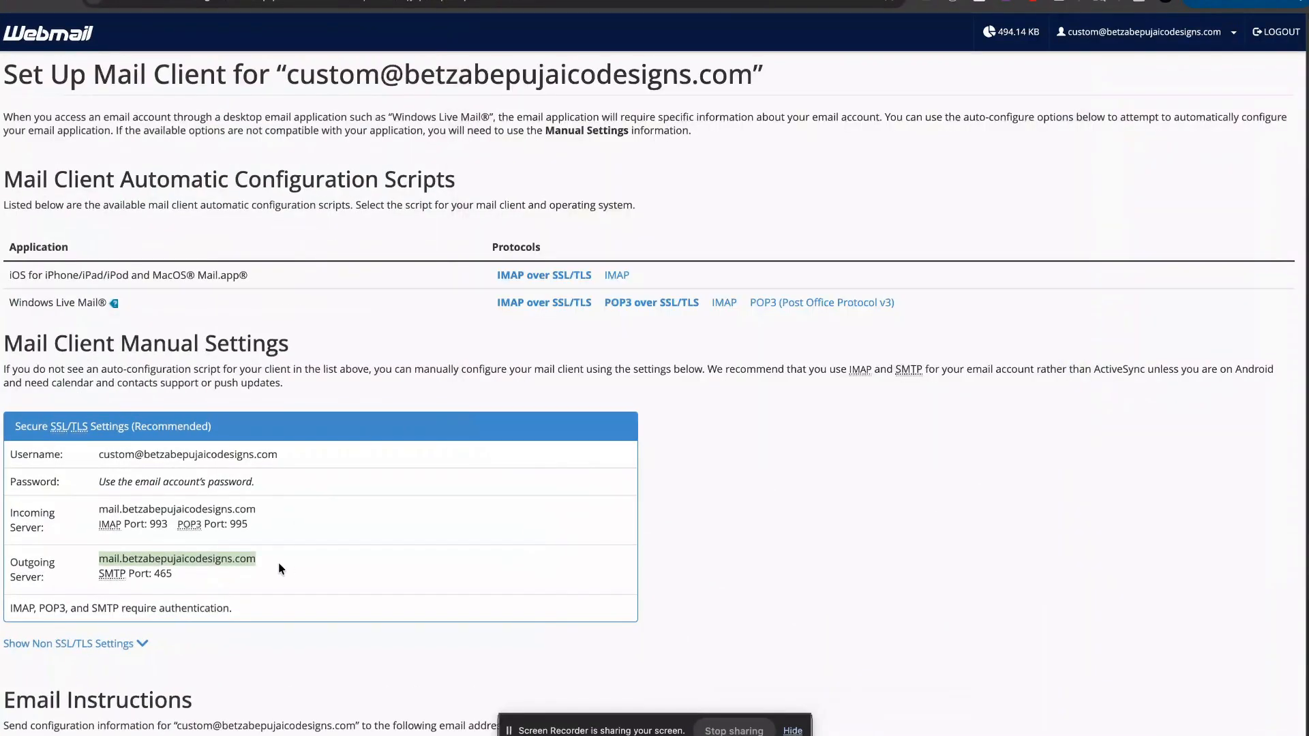
drag(283, 558, 99, 559)
key(super+c)
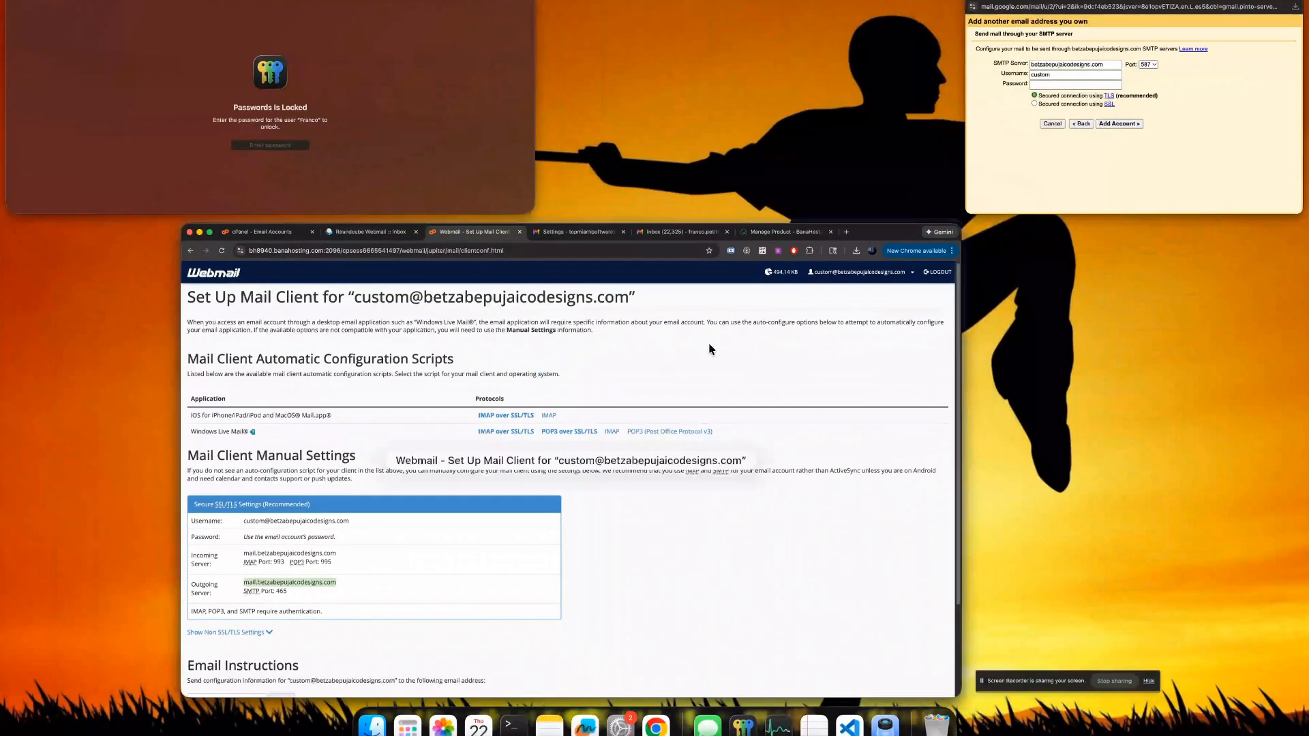
click(673, 182)
text(custom)
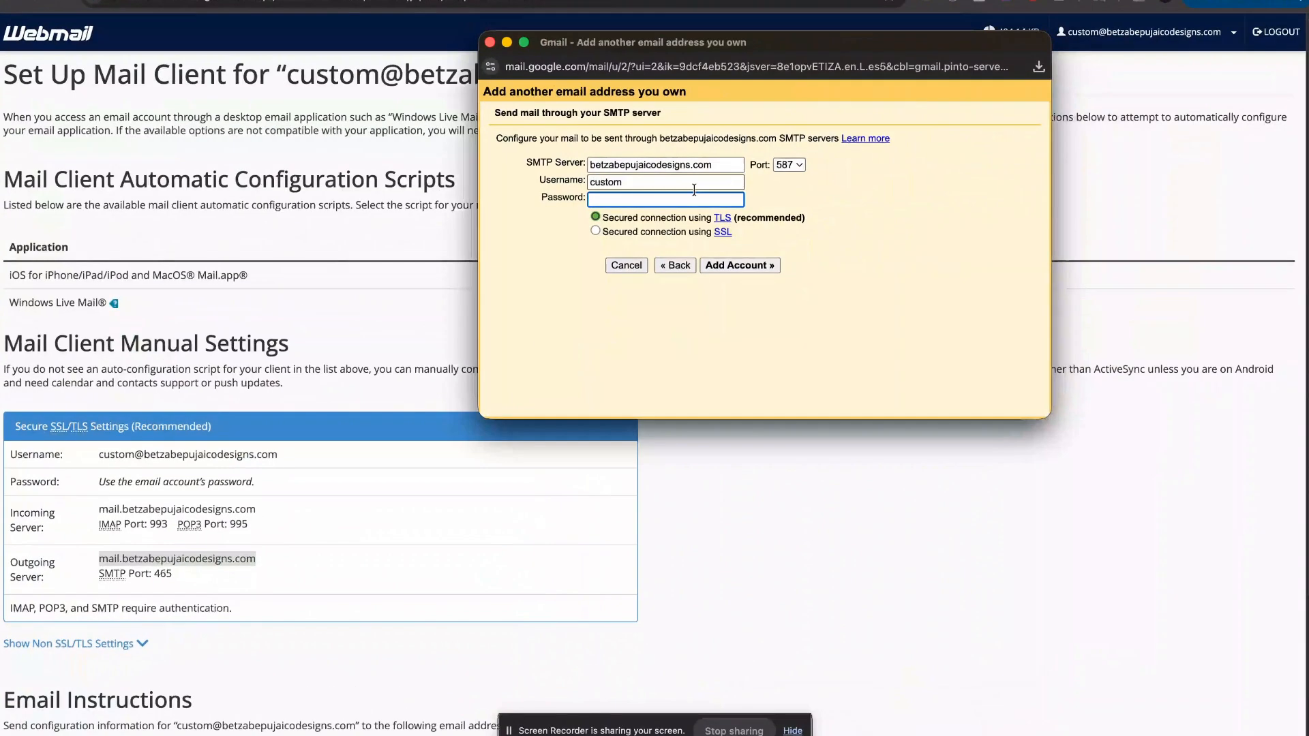
Step: Paste the domain's outgoing server as the SMTP server and set the port to 465
click(682, 165)
key(super+a)
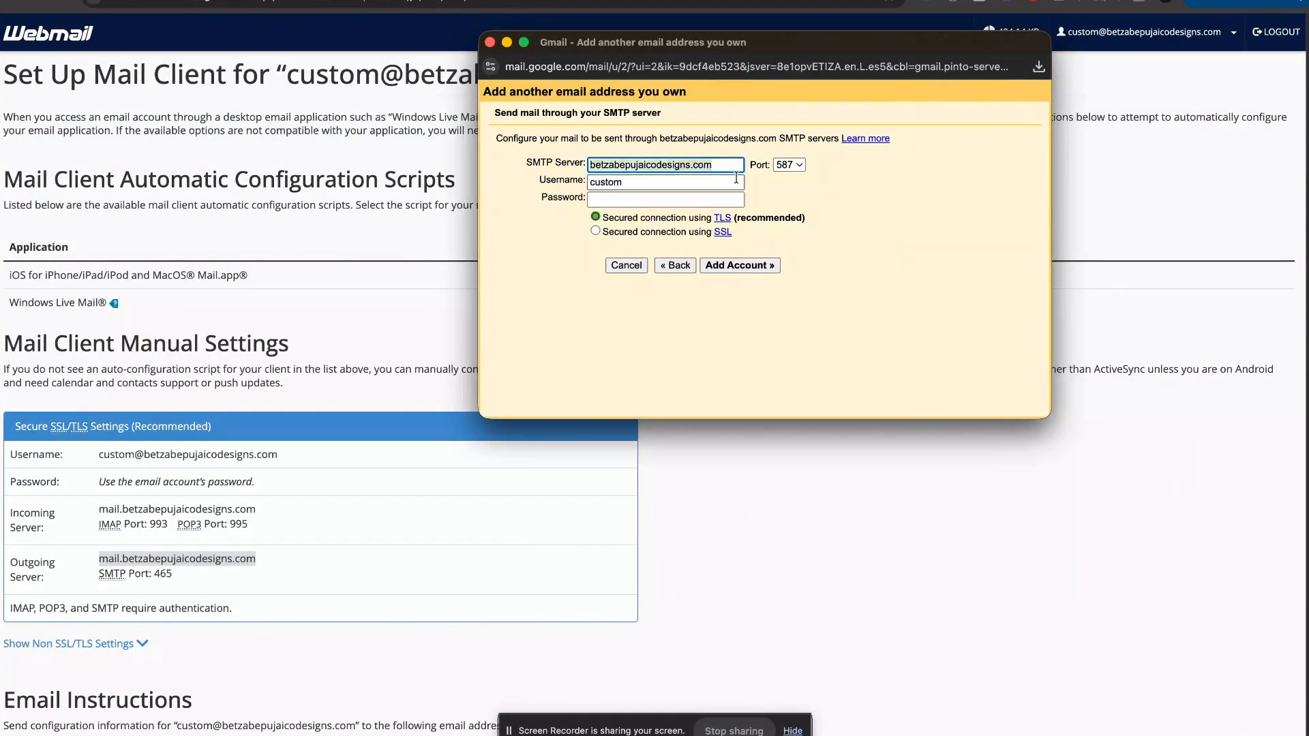
key(super+v)
click(891, 210)
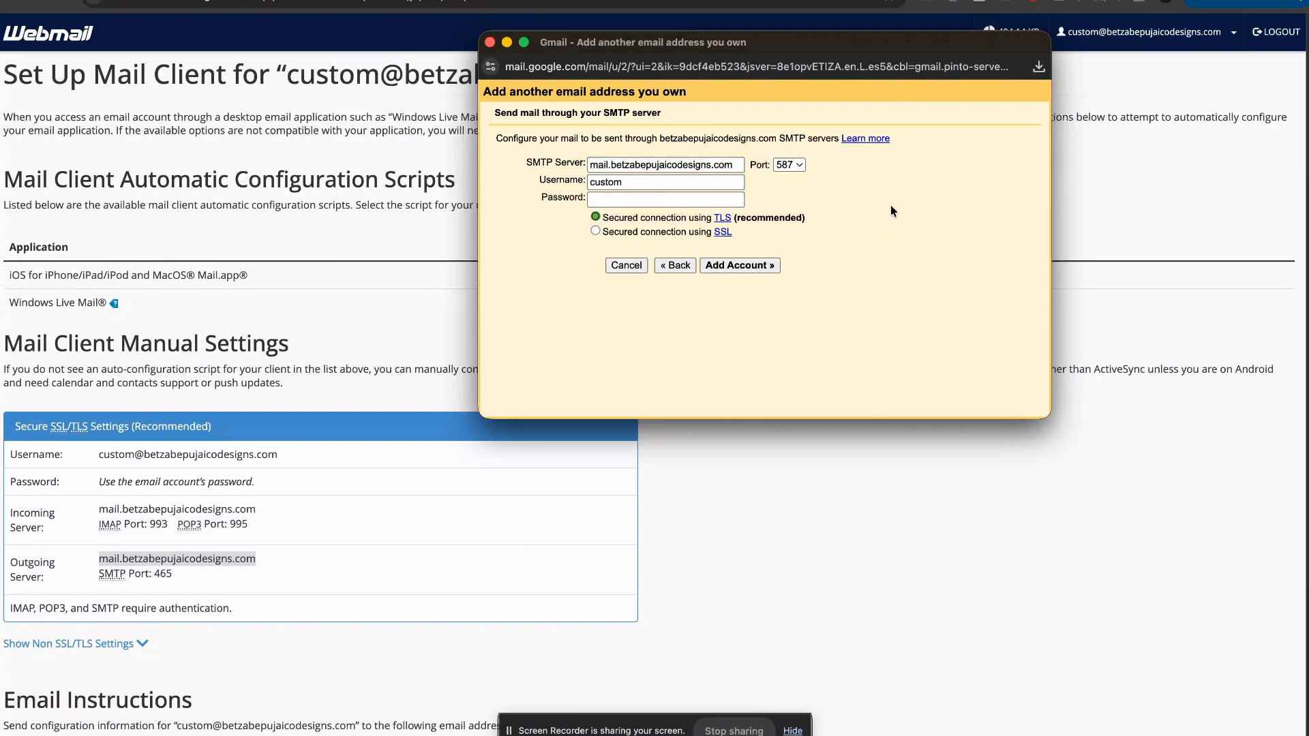
click(788, 165)
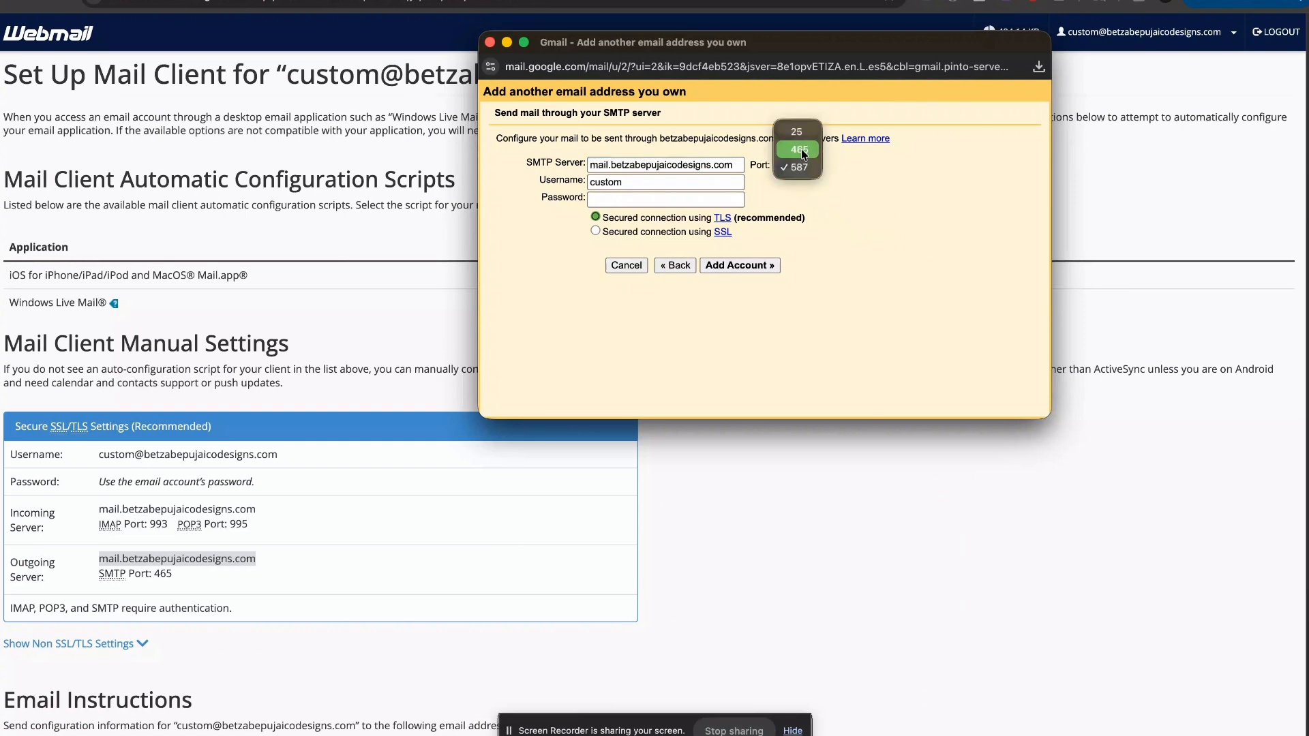
click(800, 148)
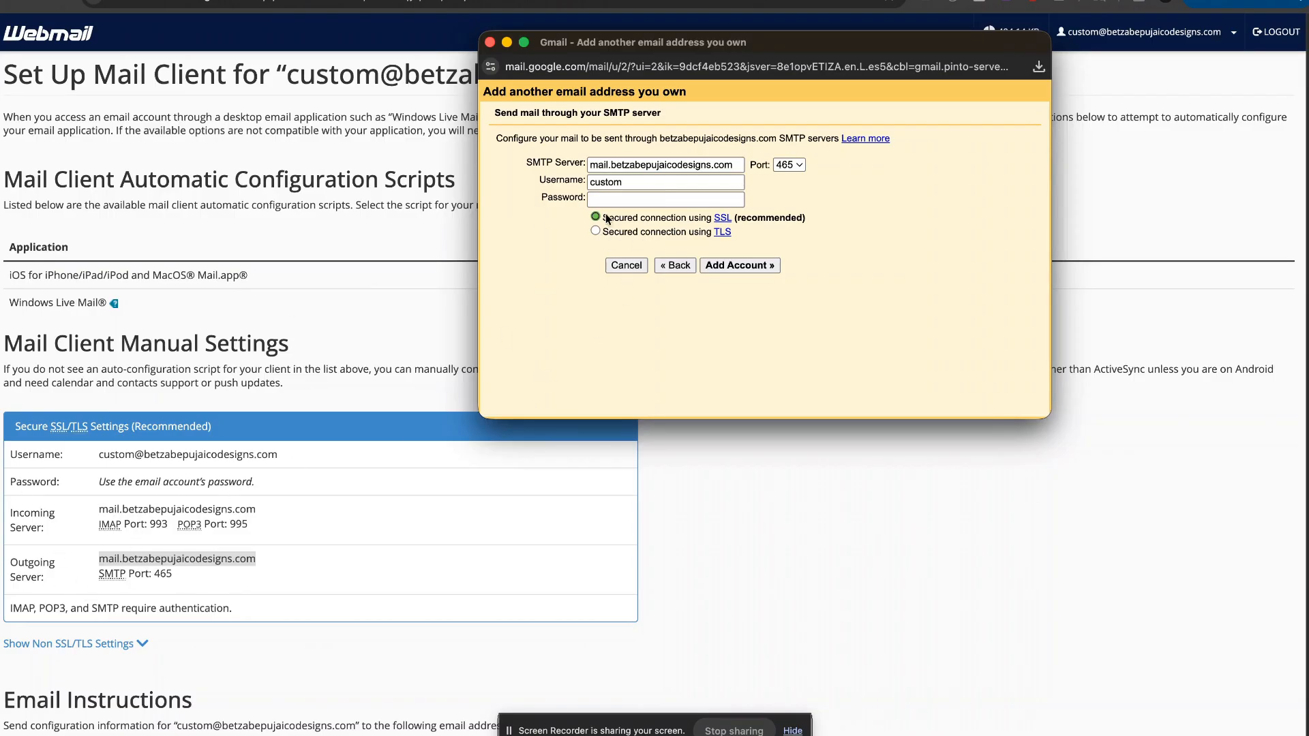
Step: Enter the full mailbox address as SMTP username, paste the mailbox password, and add the address
click(667, 181)
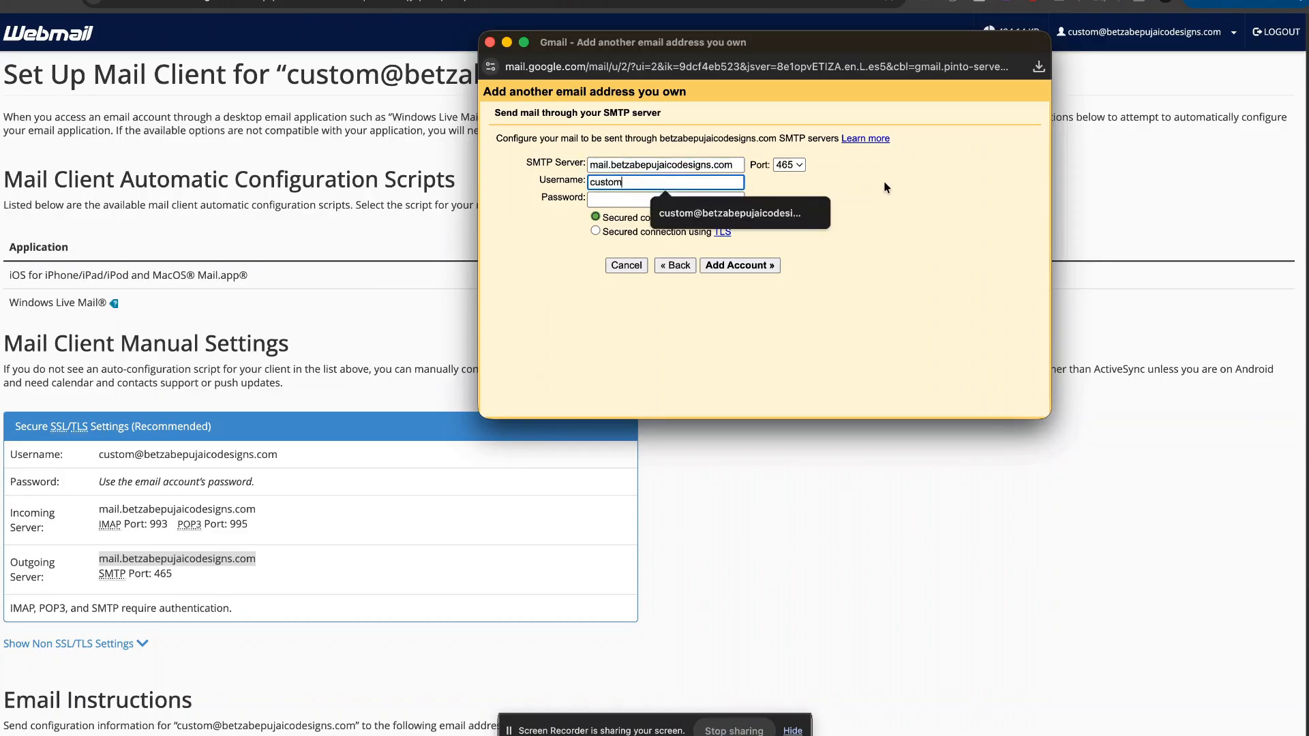
text(custom)
click(697, 208)
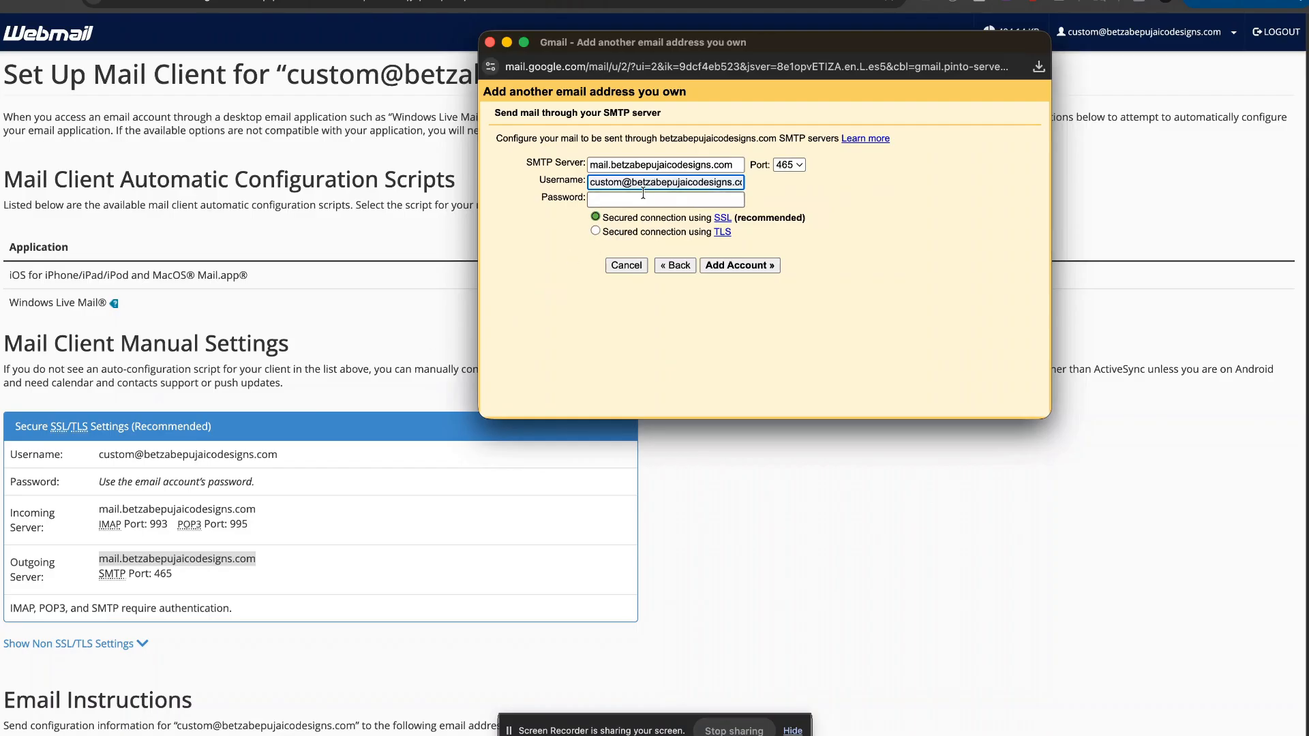
drag(645, 183, 769, 182)
click(724, 201)
click(708, 203)
key(super+Tab)
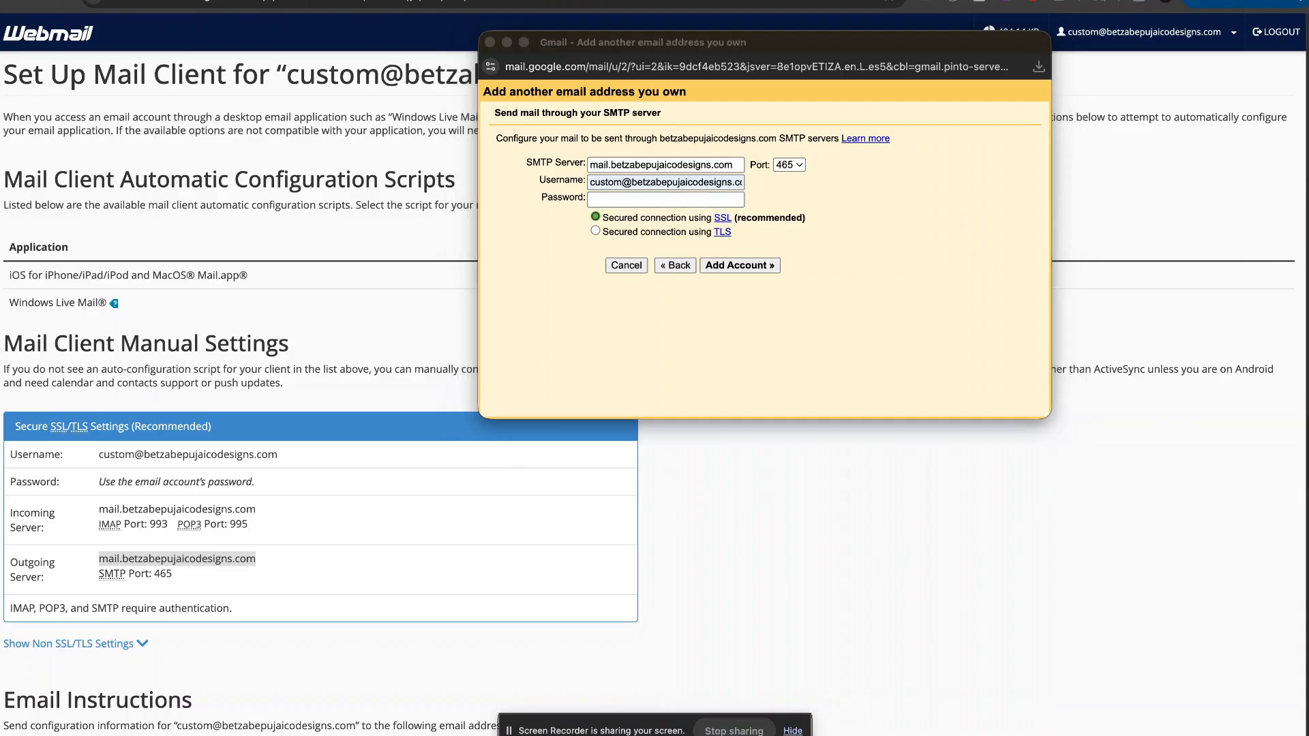
click(626, 198)
key(super+v)
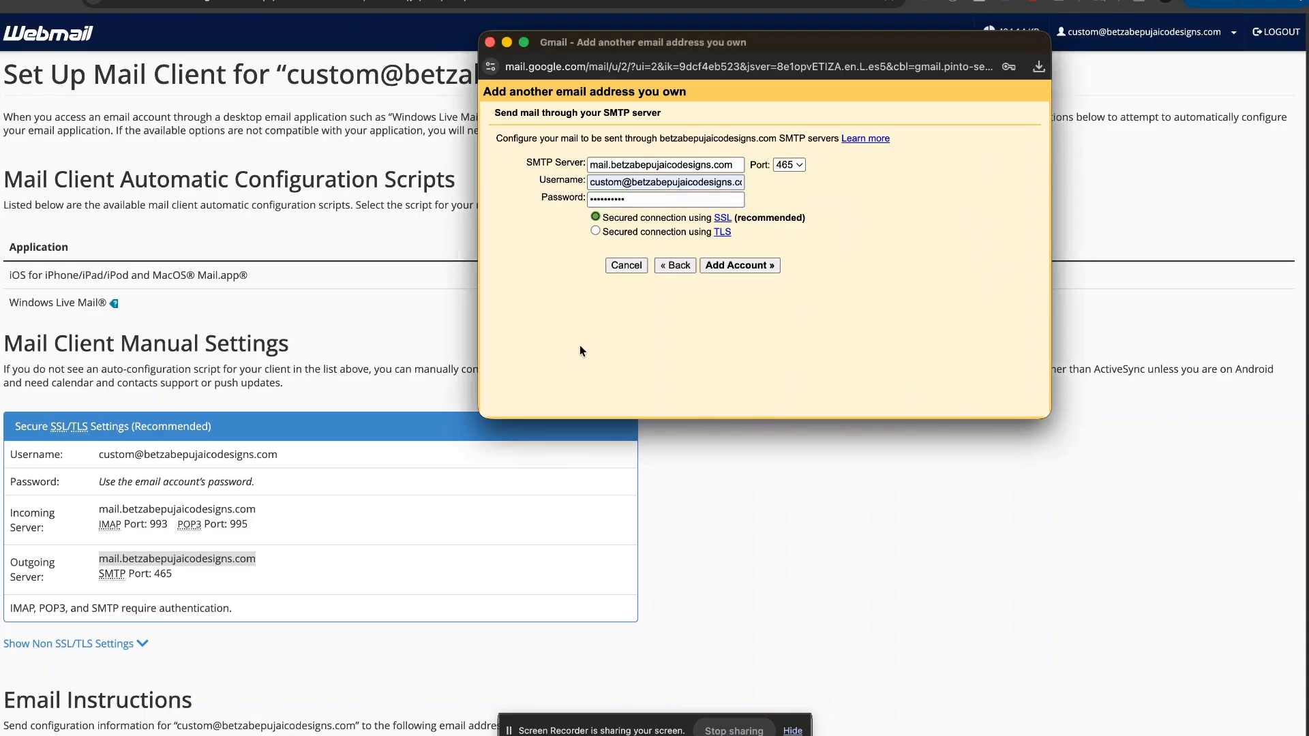
click(745, 266)
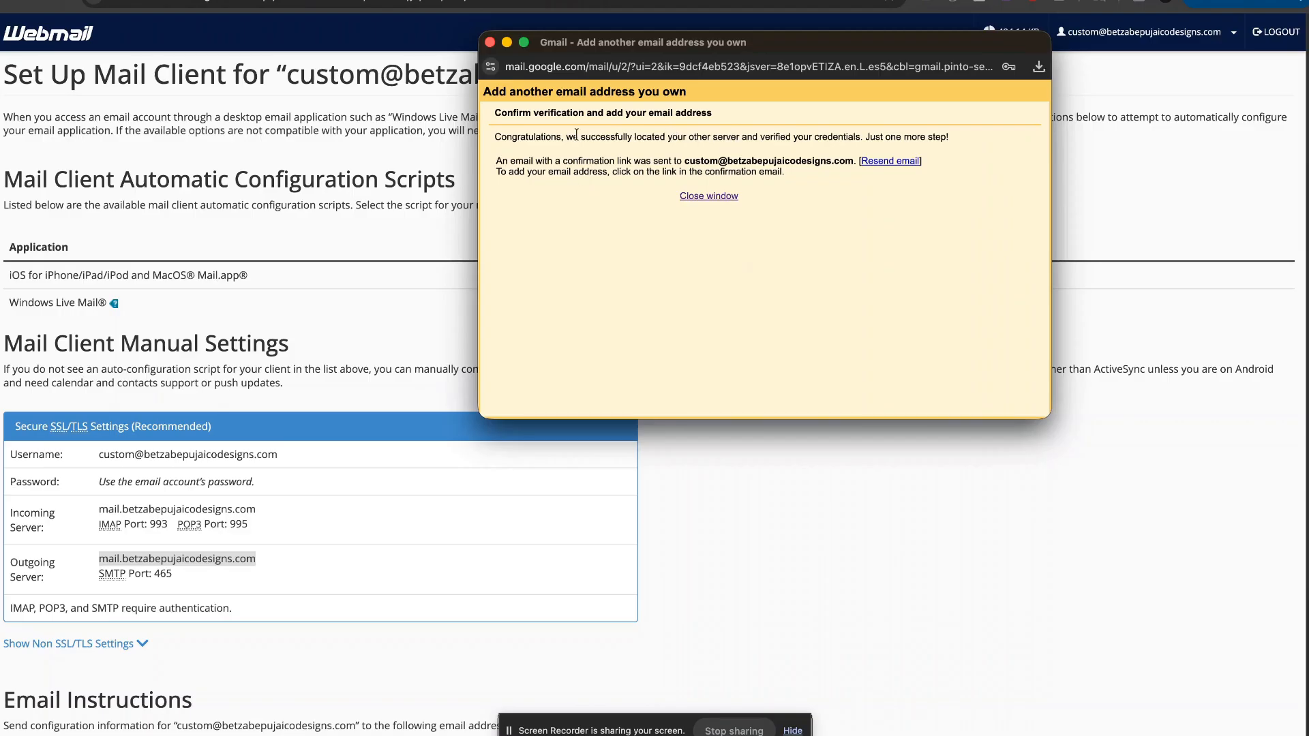
drag(557, 134, 967, 163)
click(926, 133)
click(844, 215)
drag(683, 160, 852, 157)
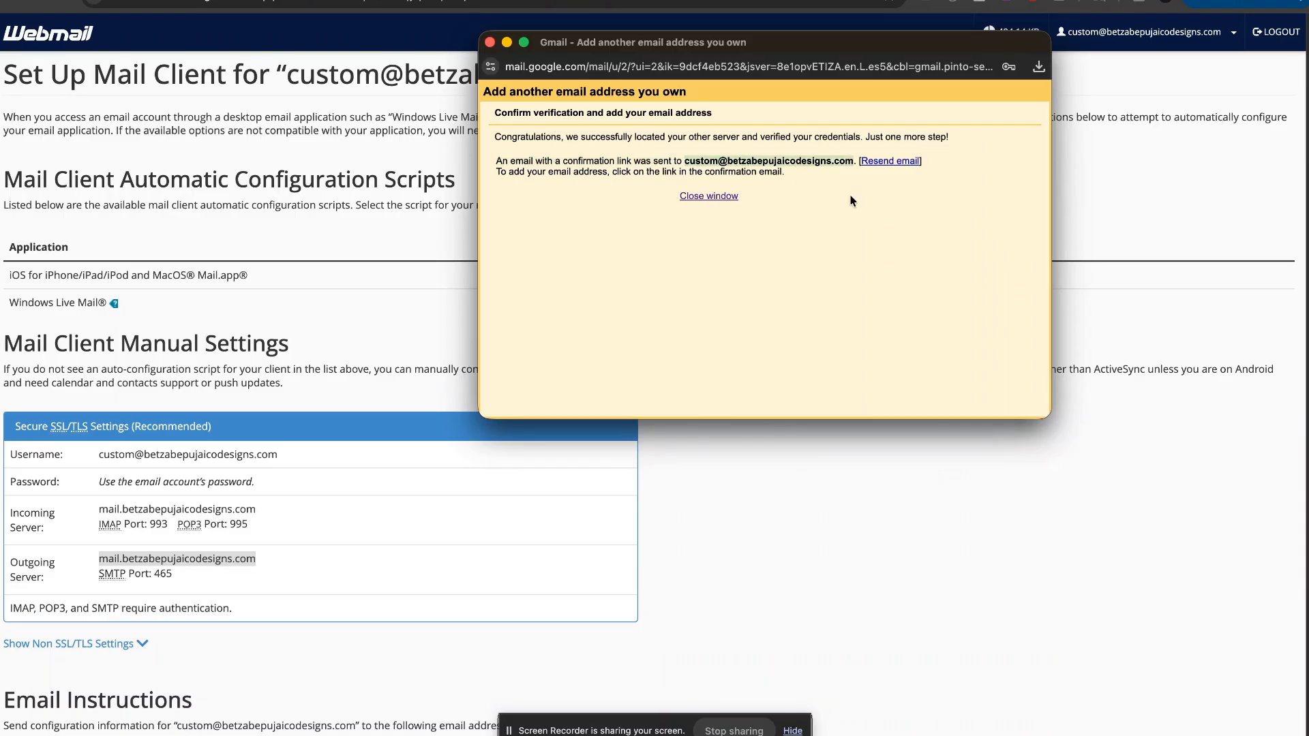
click(682, 170)
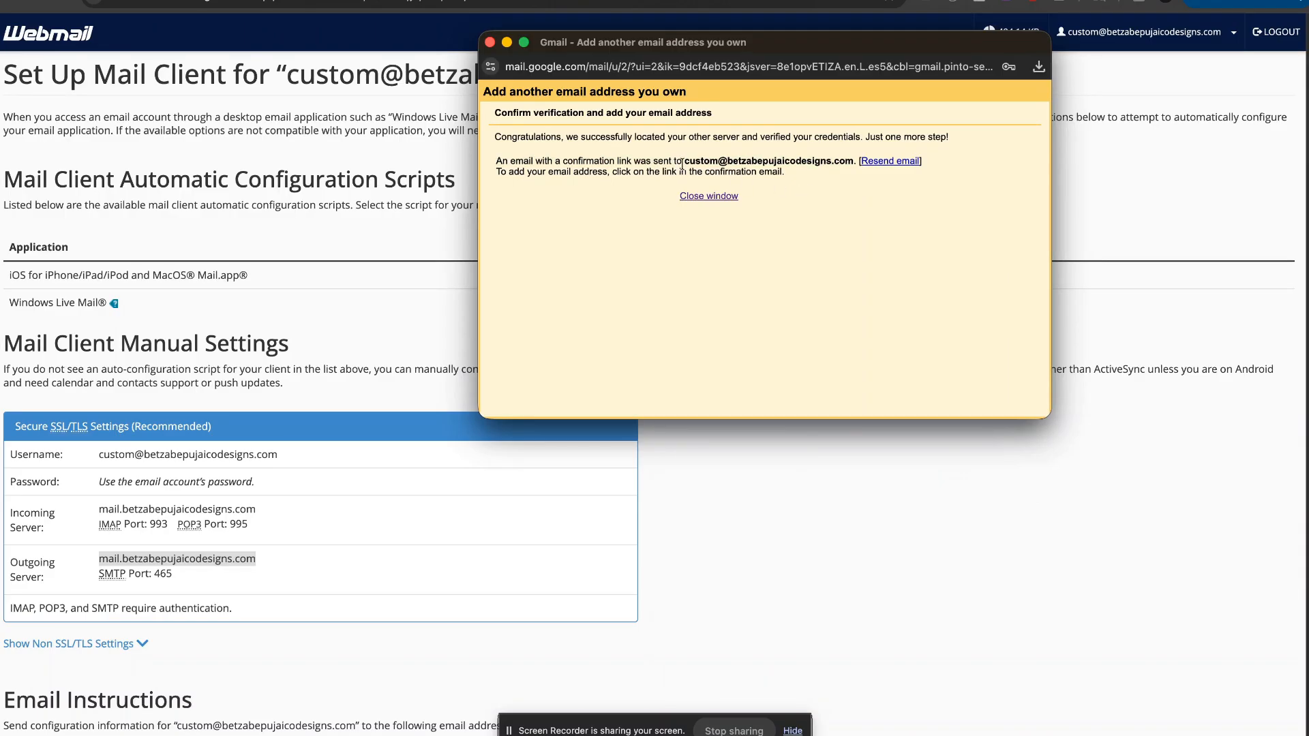
drag(687, 158, 847, 159)
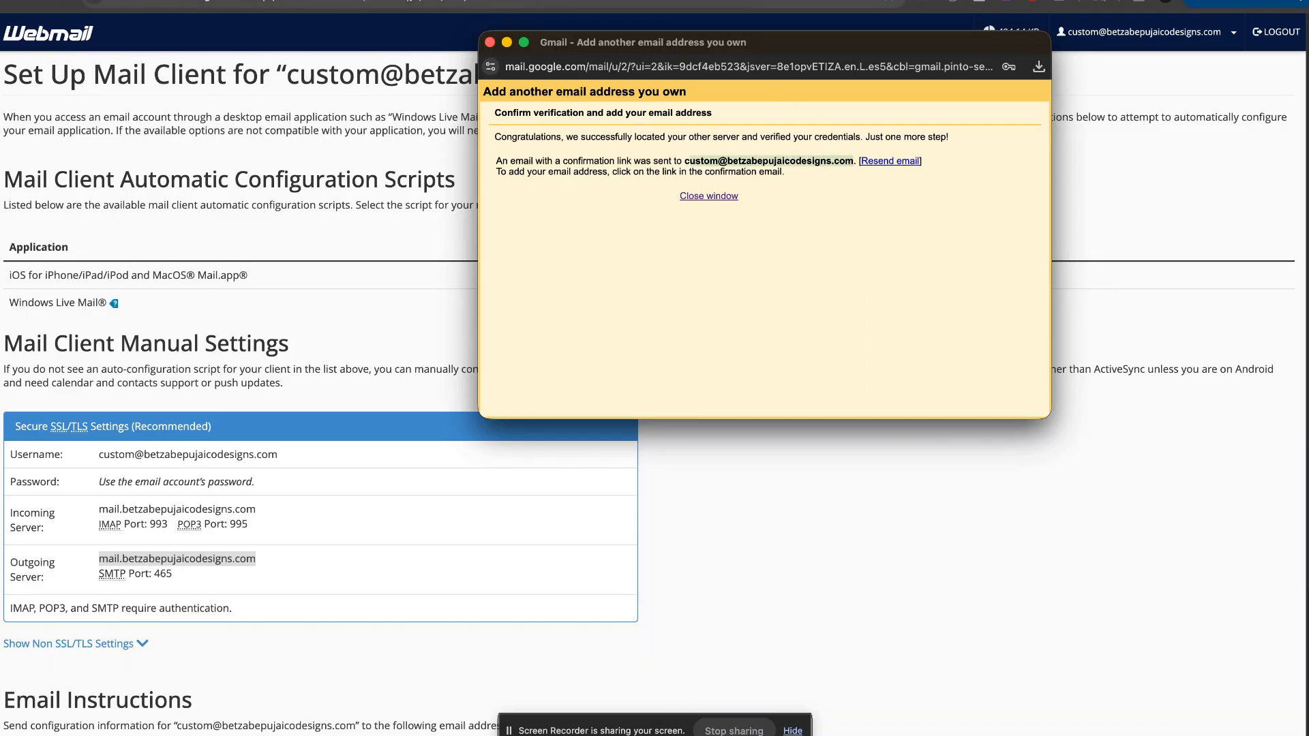
Step: Open the newest Gmail Confirmation – Send Mail as message in the Roundcube inbox
click(818, 213)
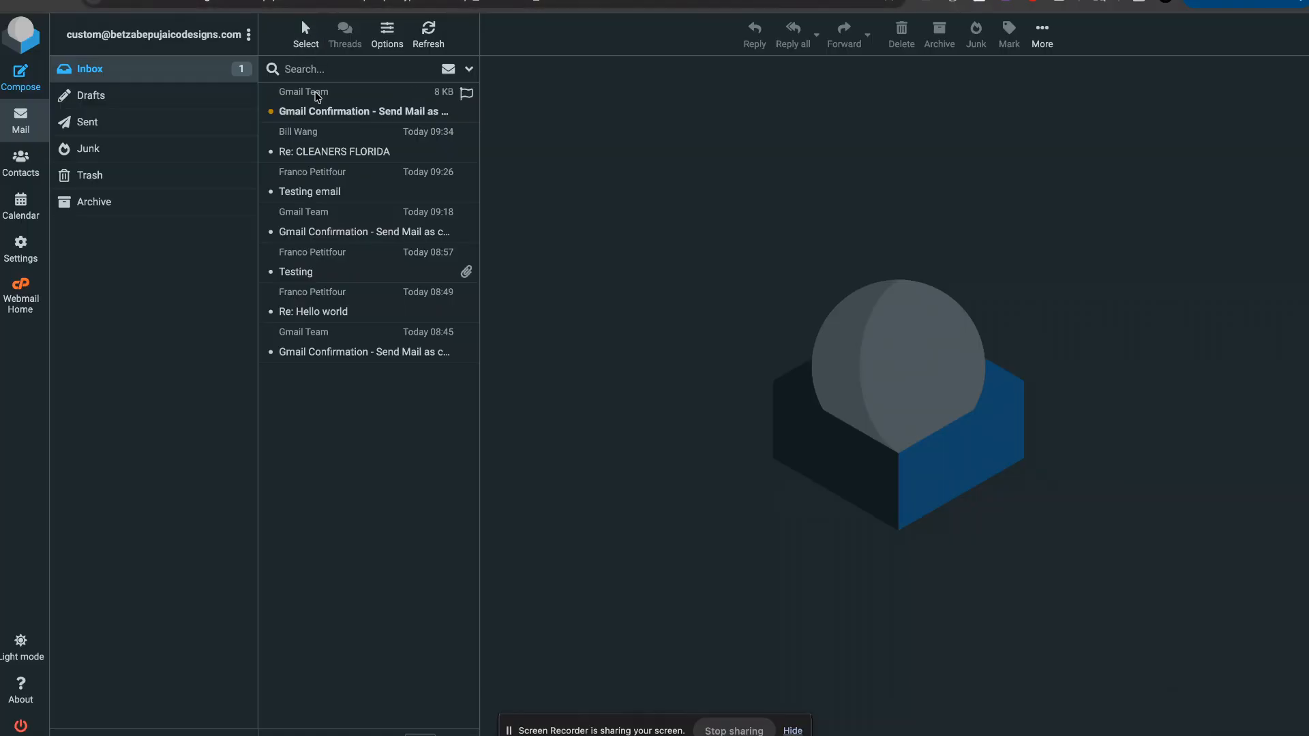
click(312, 110)
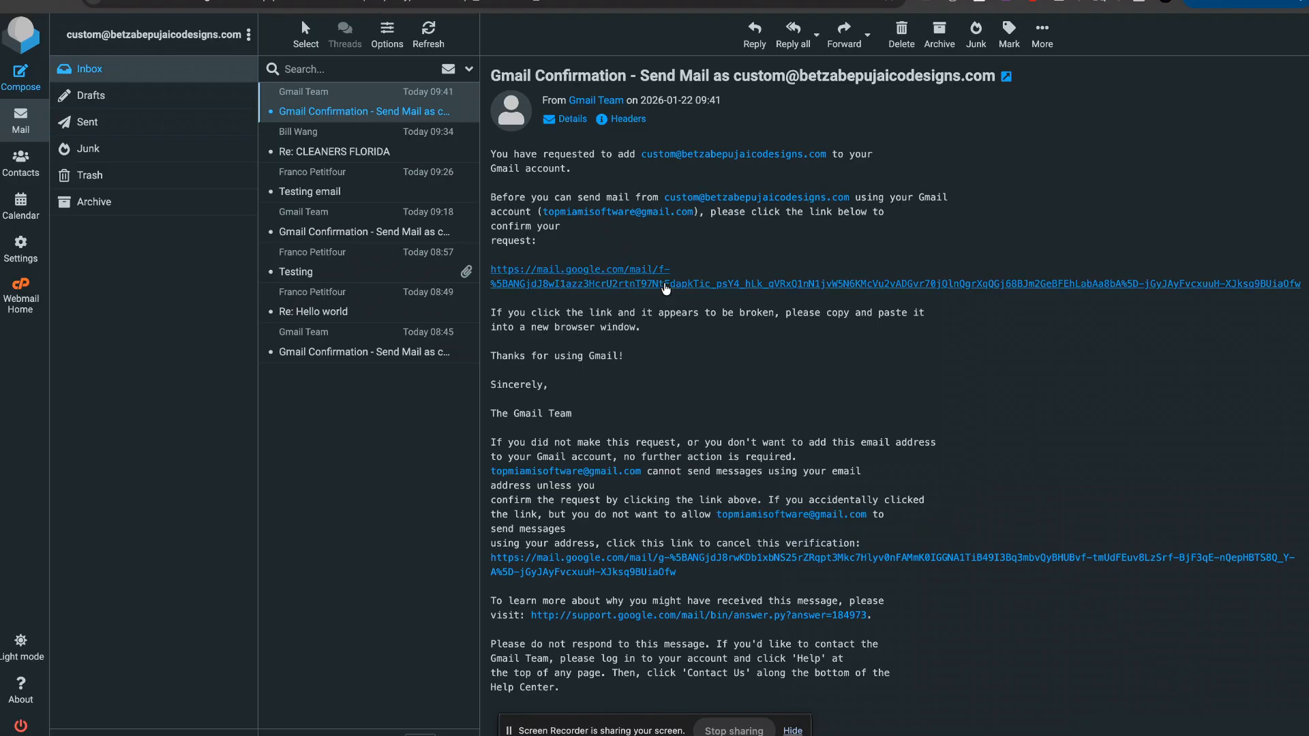
Step: Follow the email's confirmation link, confirm sending as the custom address, and return to Gmail settings
click(667, 289)
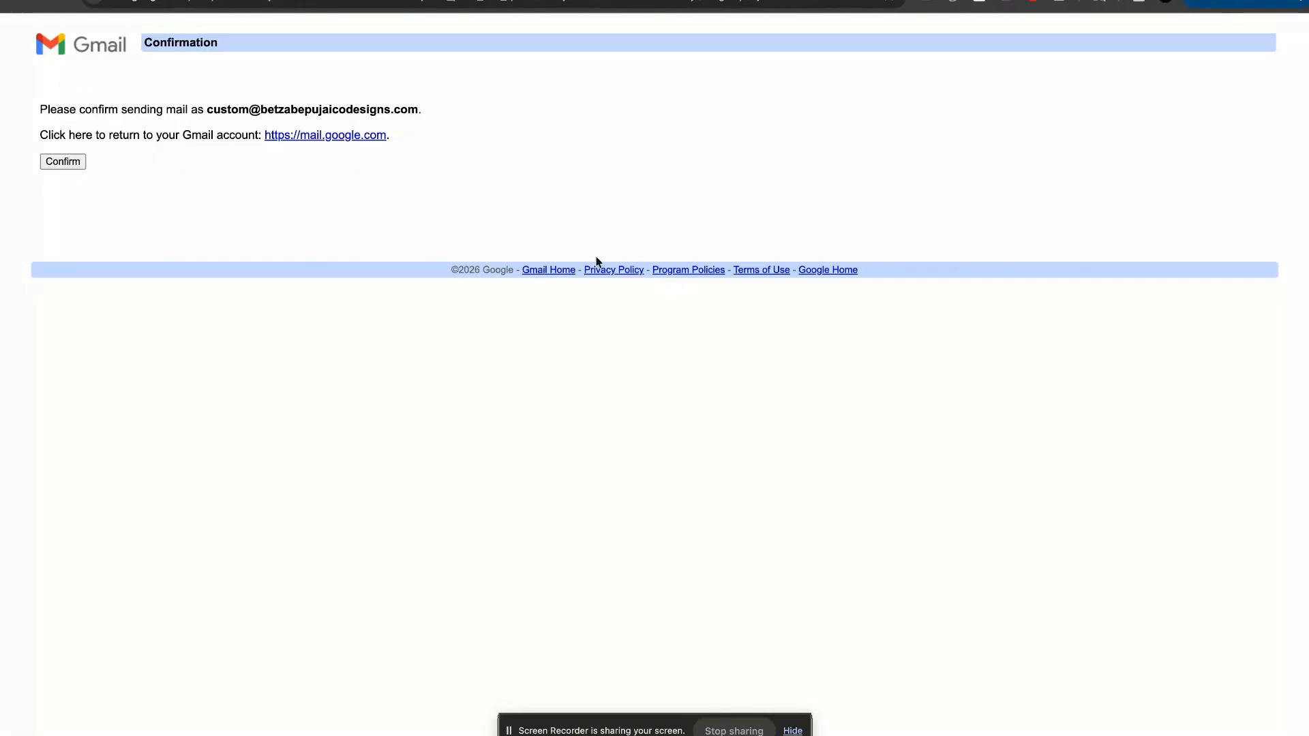
click(71, 162)
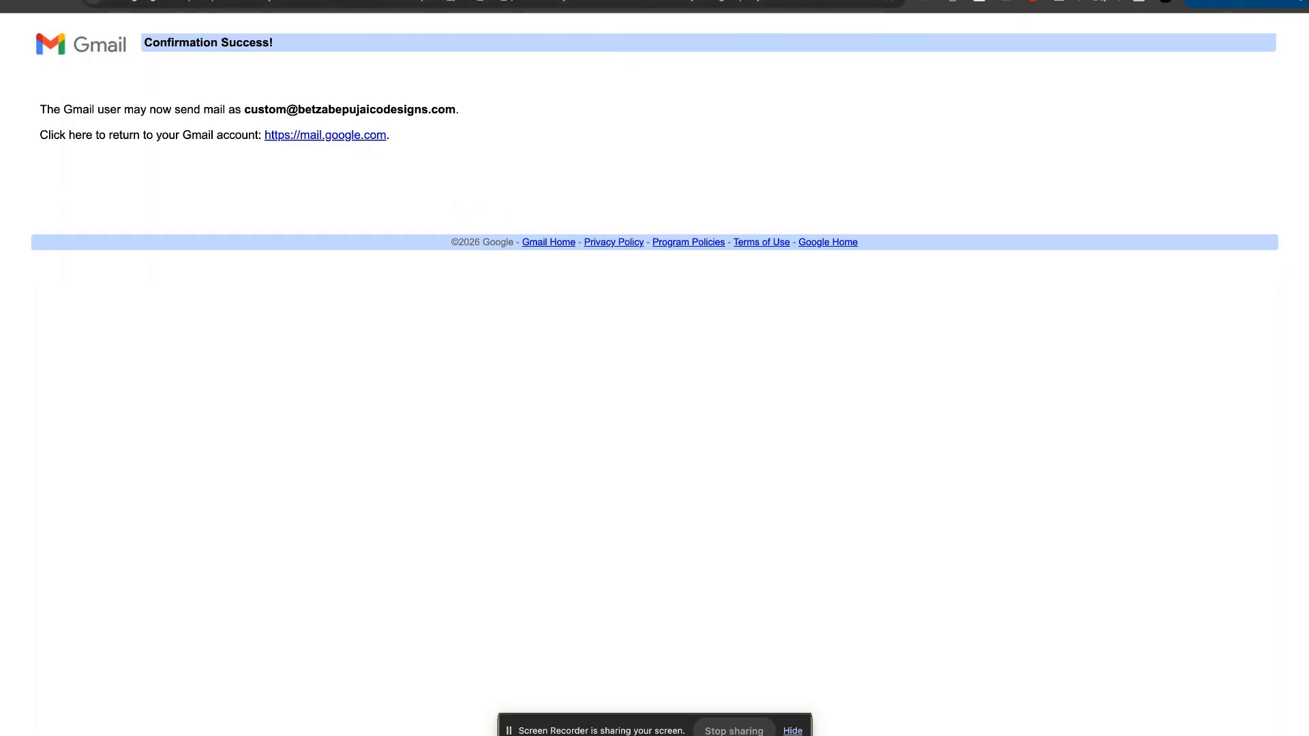
click(668, 3)
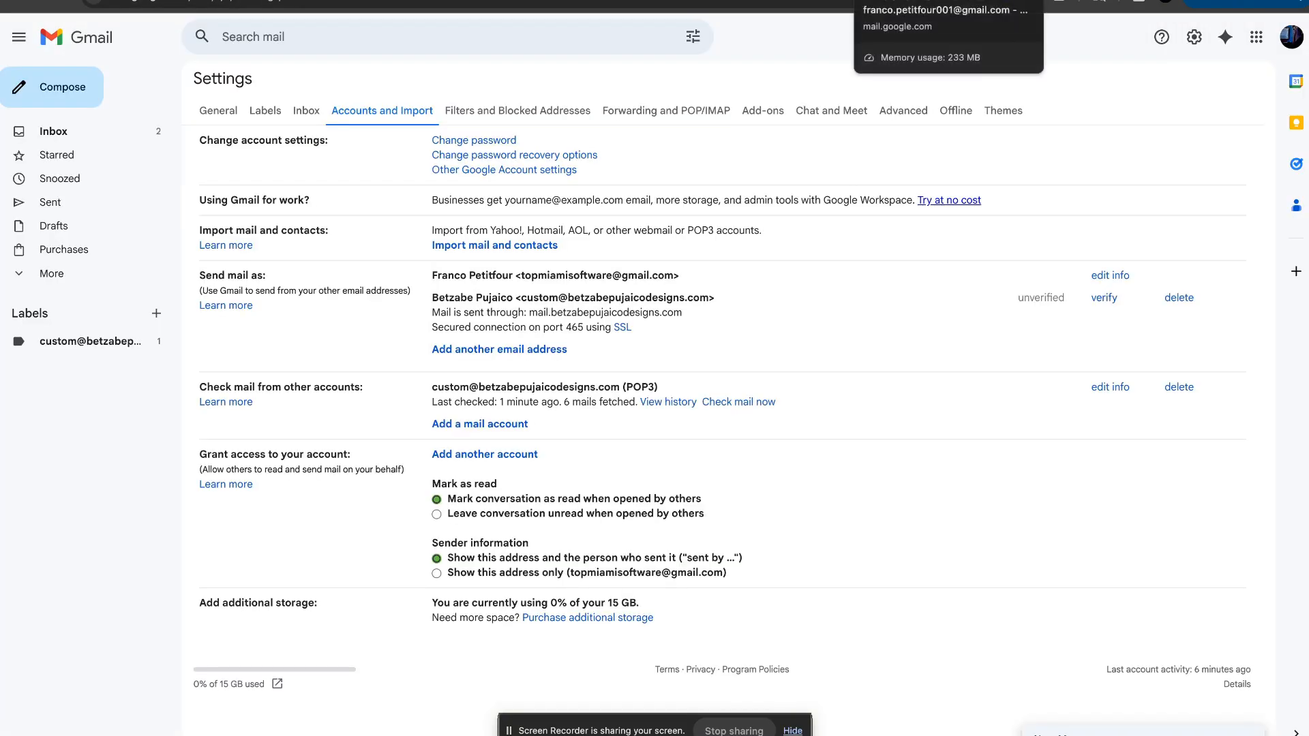
Step: Start a draft to the contact with subject 'Sending', then reload Gmail
click(110, 133)
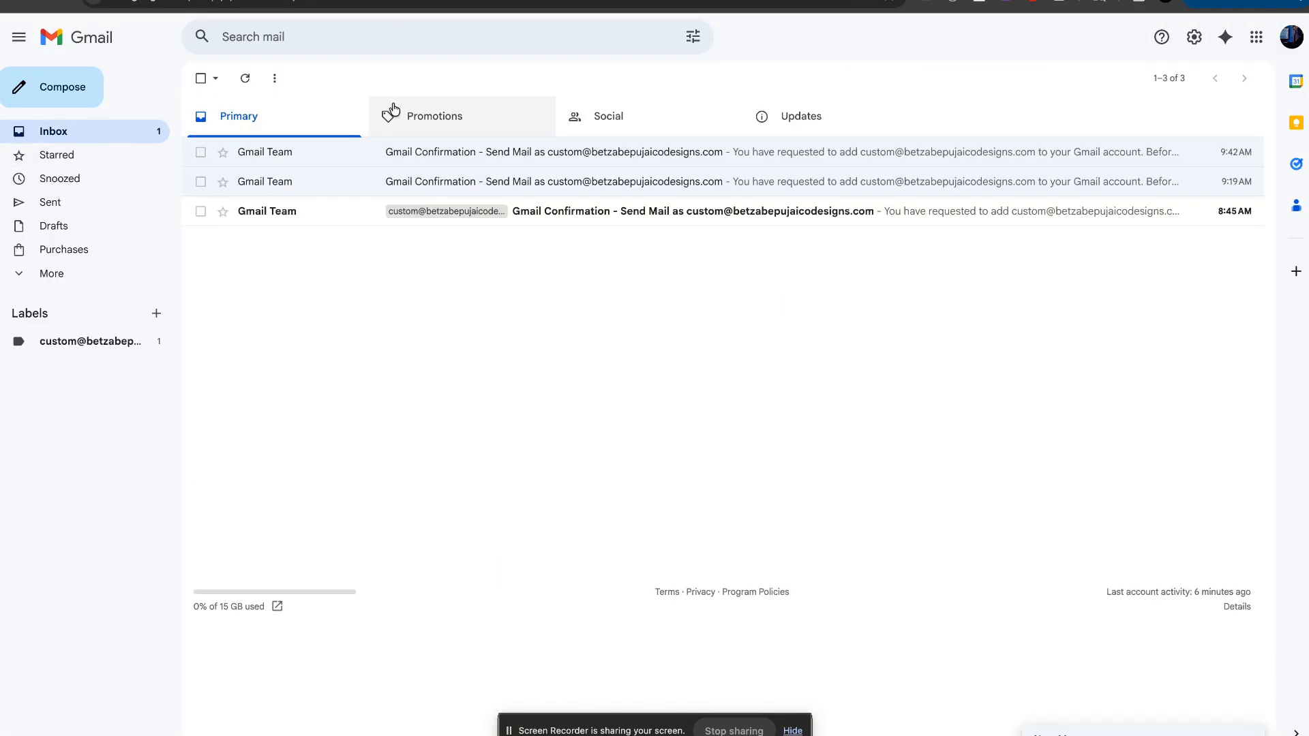
click(74, 101)
text(Fra)
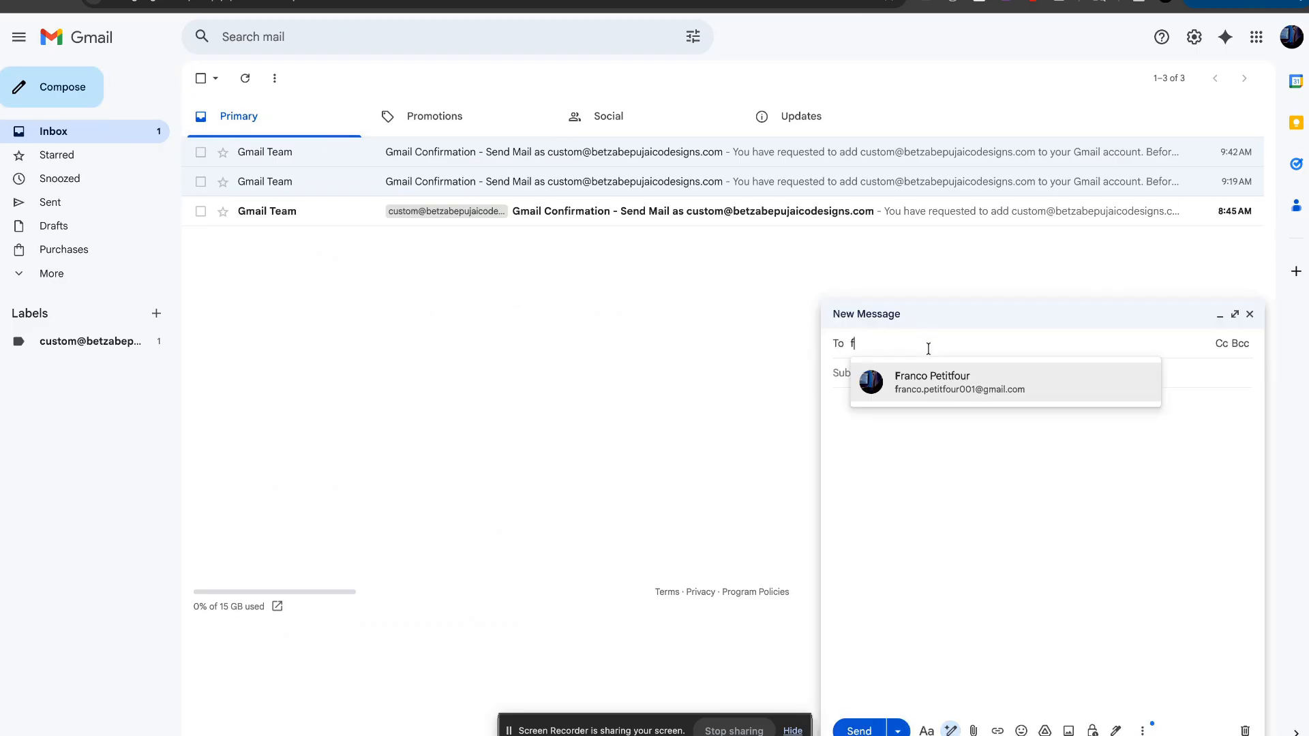
click(947, 382)
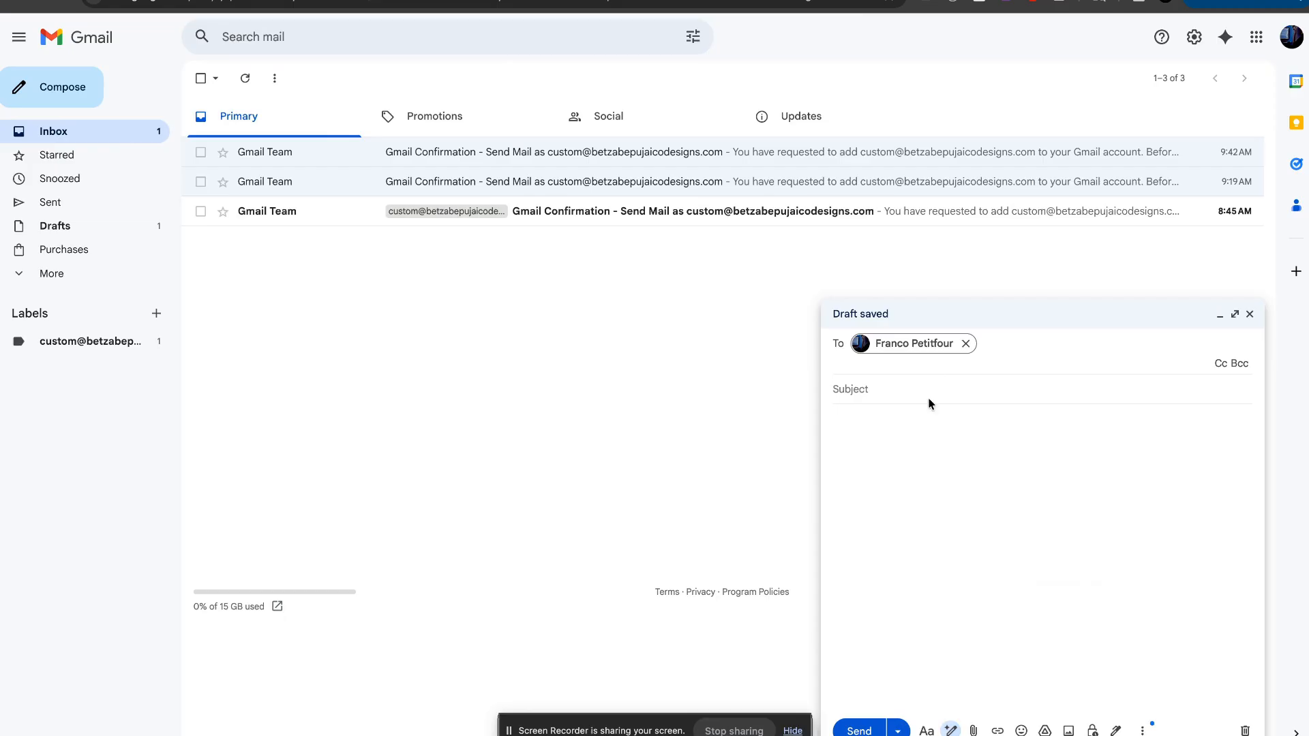
click(915, 387)
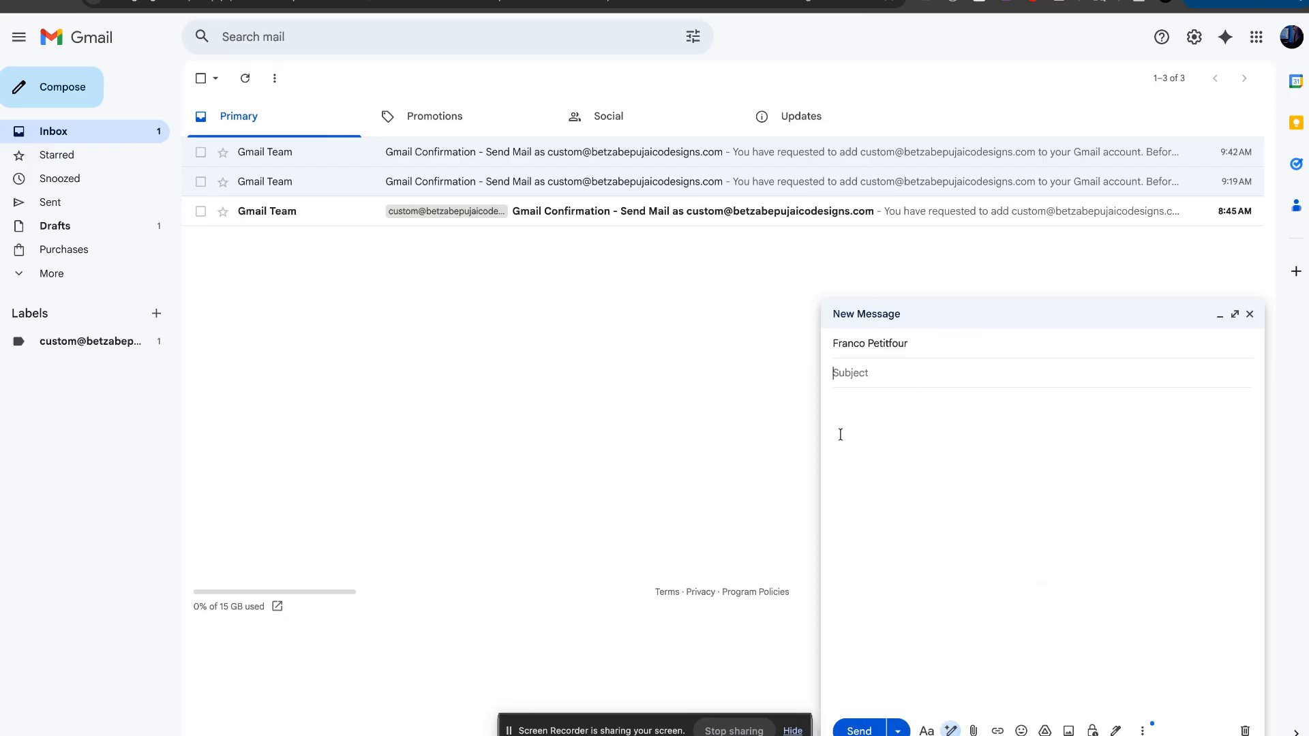
text(Sending)
click(954, 344)
click(933, 383)
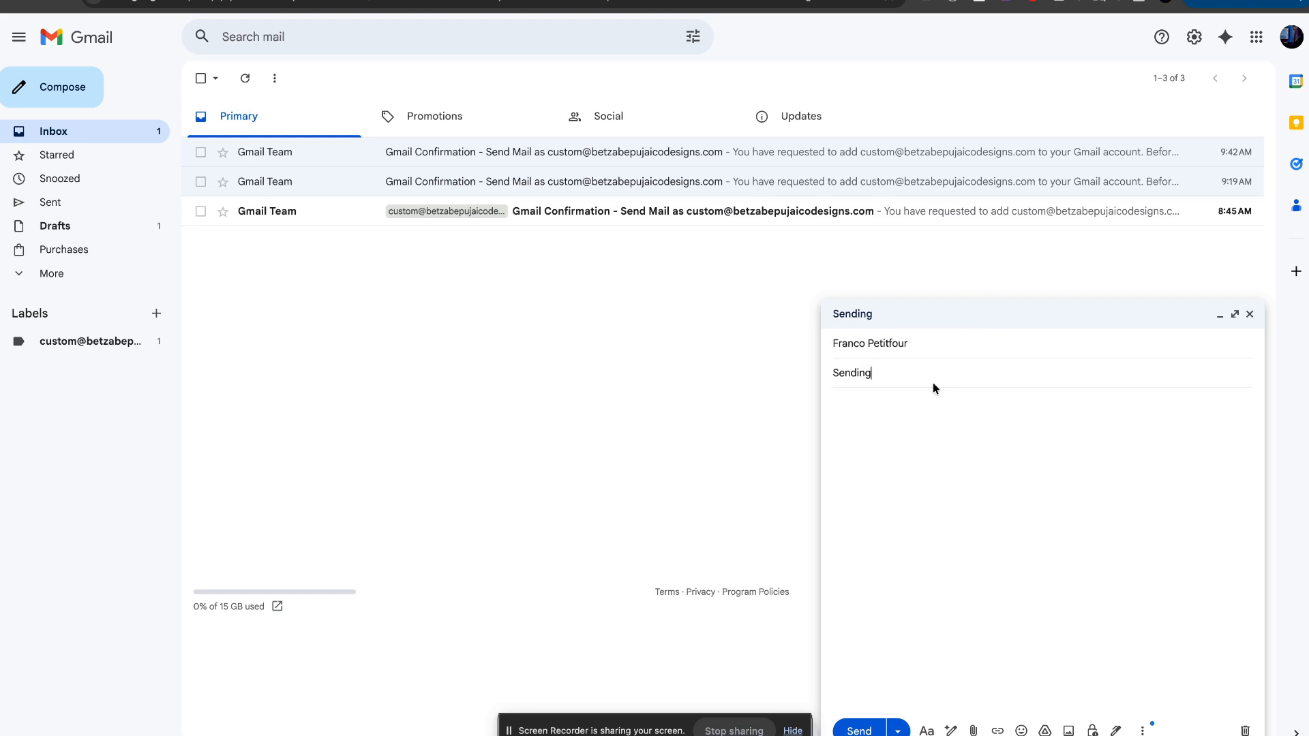
click(1019, 349)
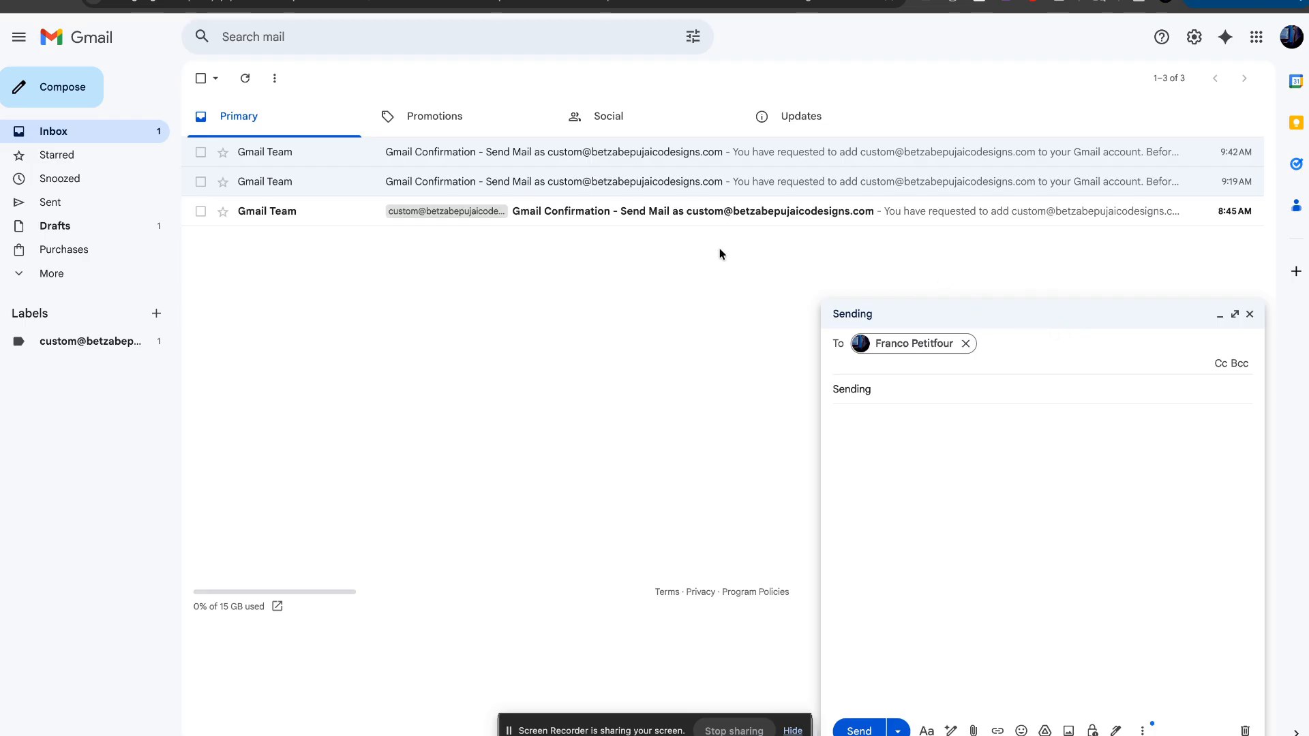
click(59, 2)
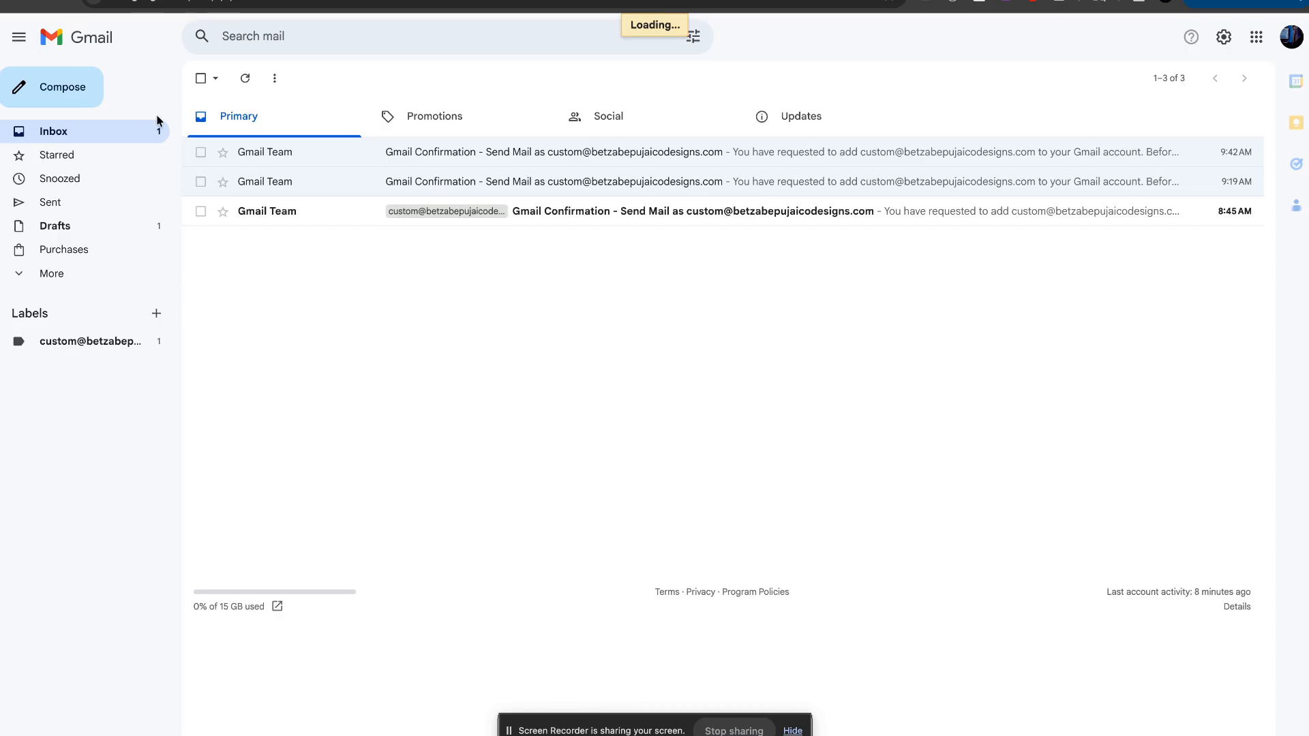
Step: Start a new email from the custom-domain address, addressed to the contact
click(72, 92)
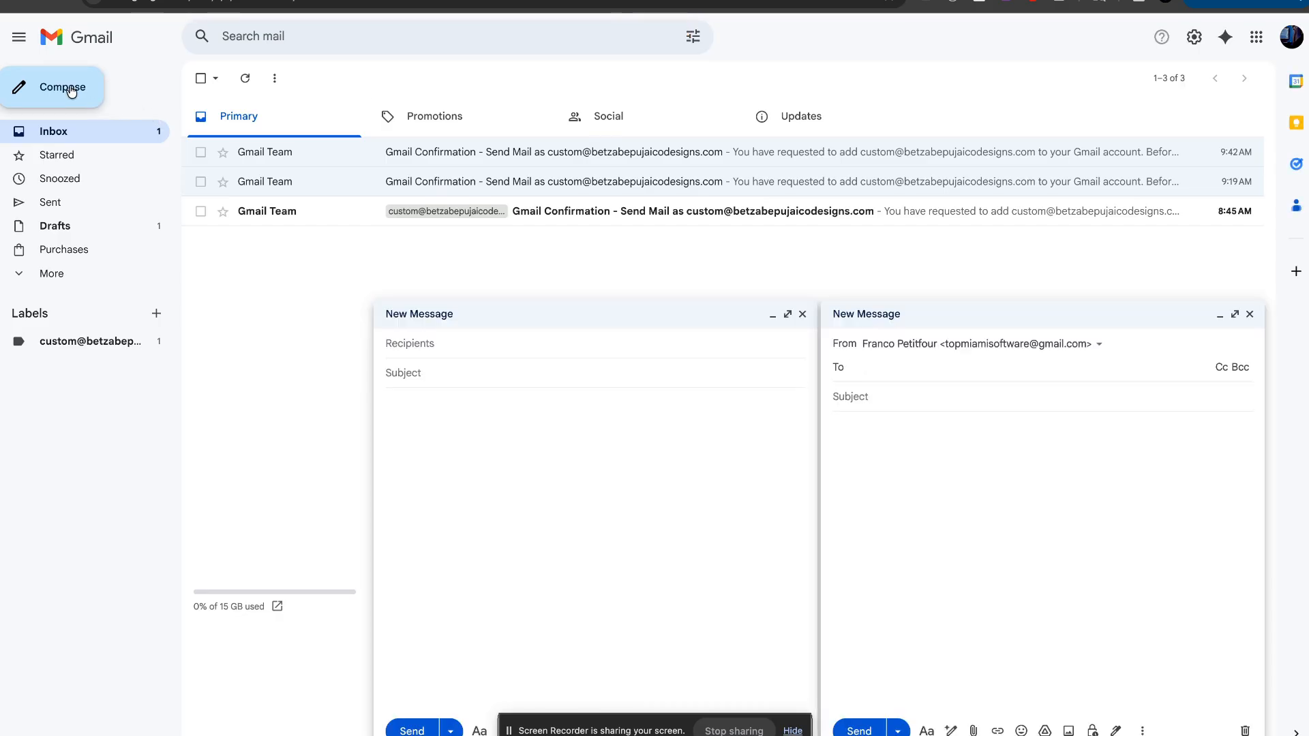
click(803, 314)
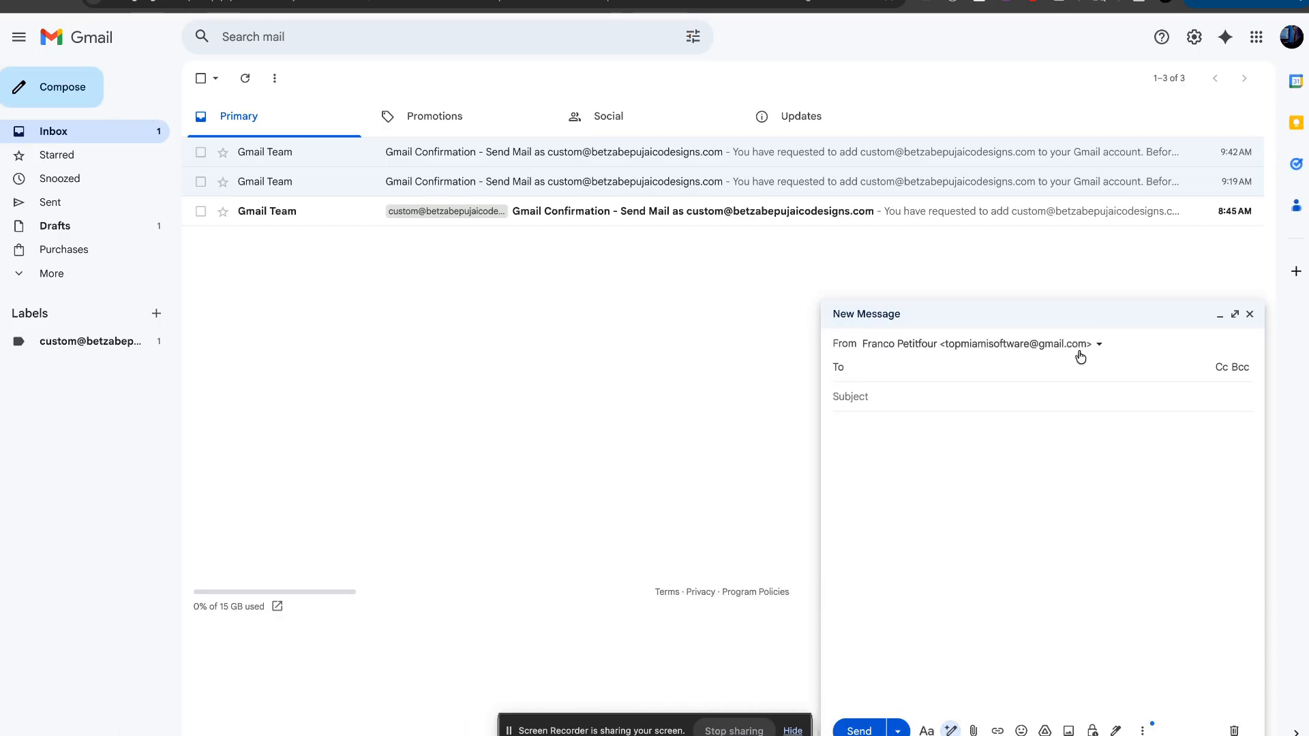
click(1098, 346)
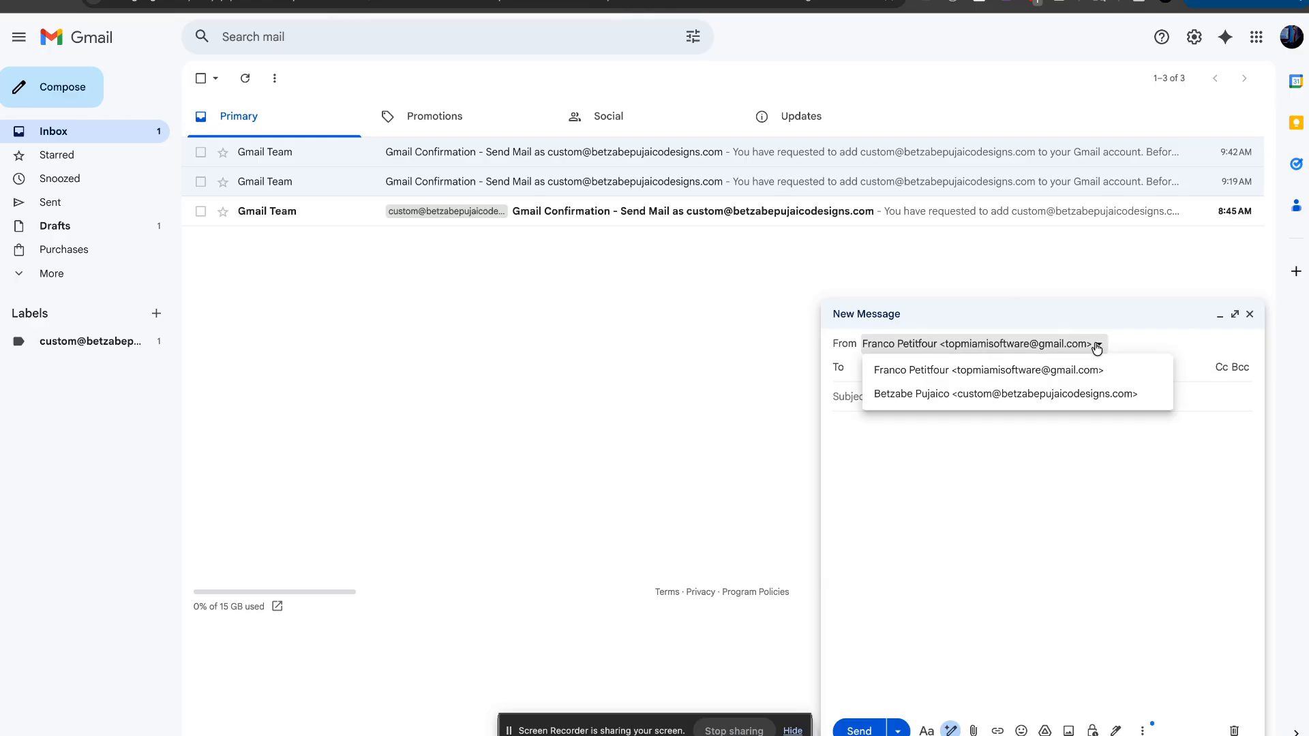
click(931, 398)
click(973, 377)
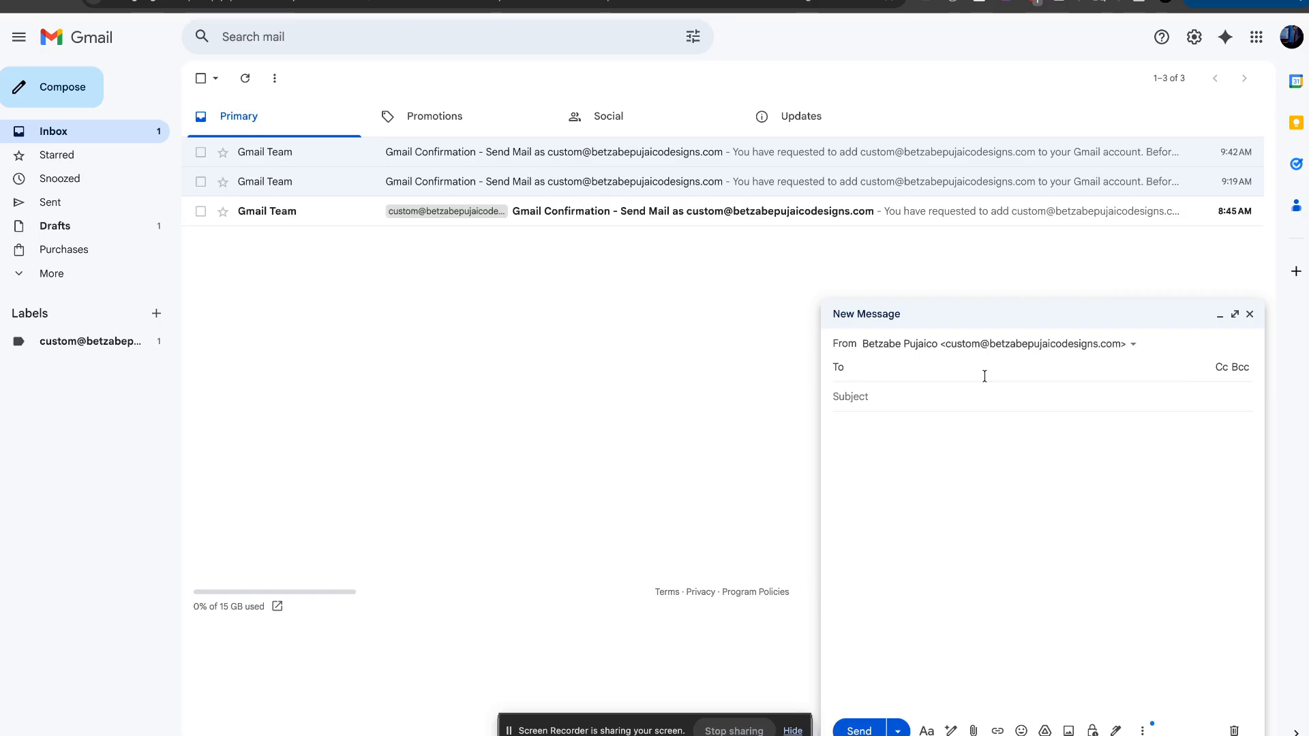
text(fra)
click(980, 413)
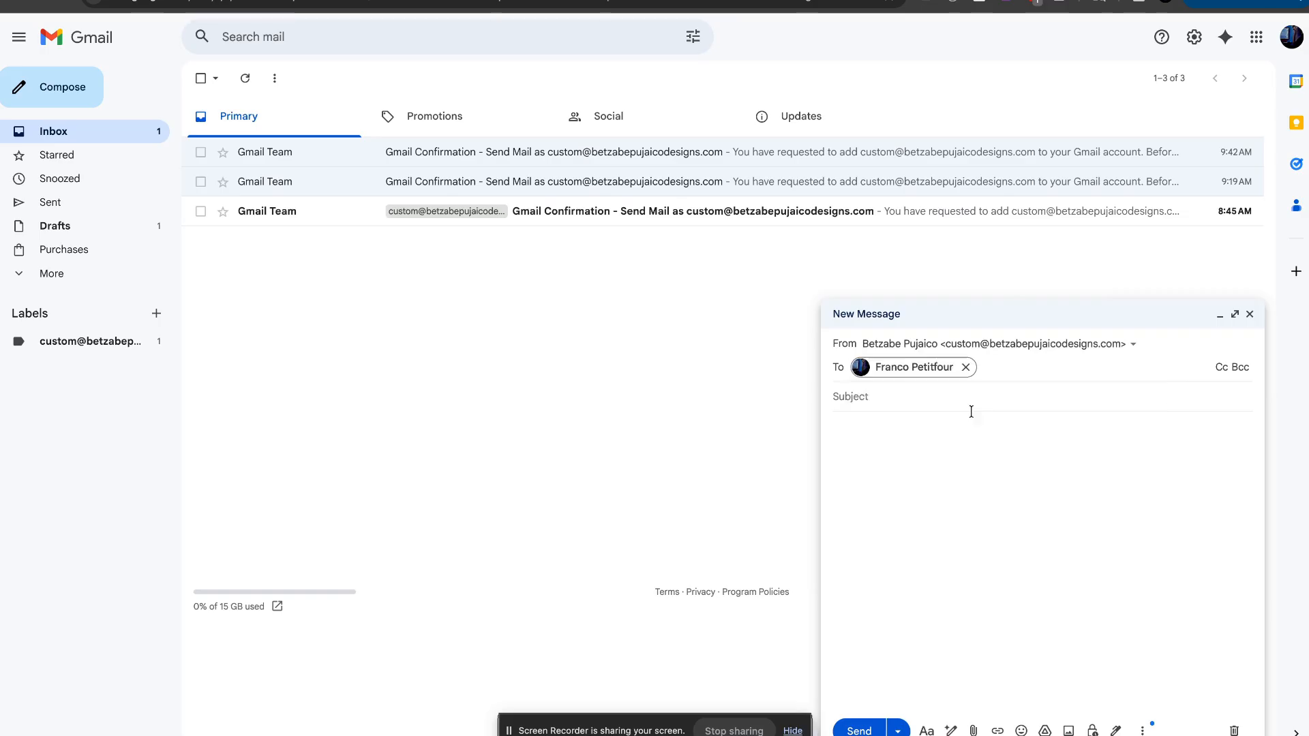
Step: Add the subject 'Hello world', paste it into the body, and send the email
click(924, 411)
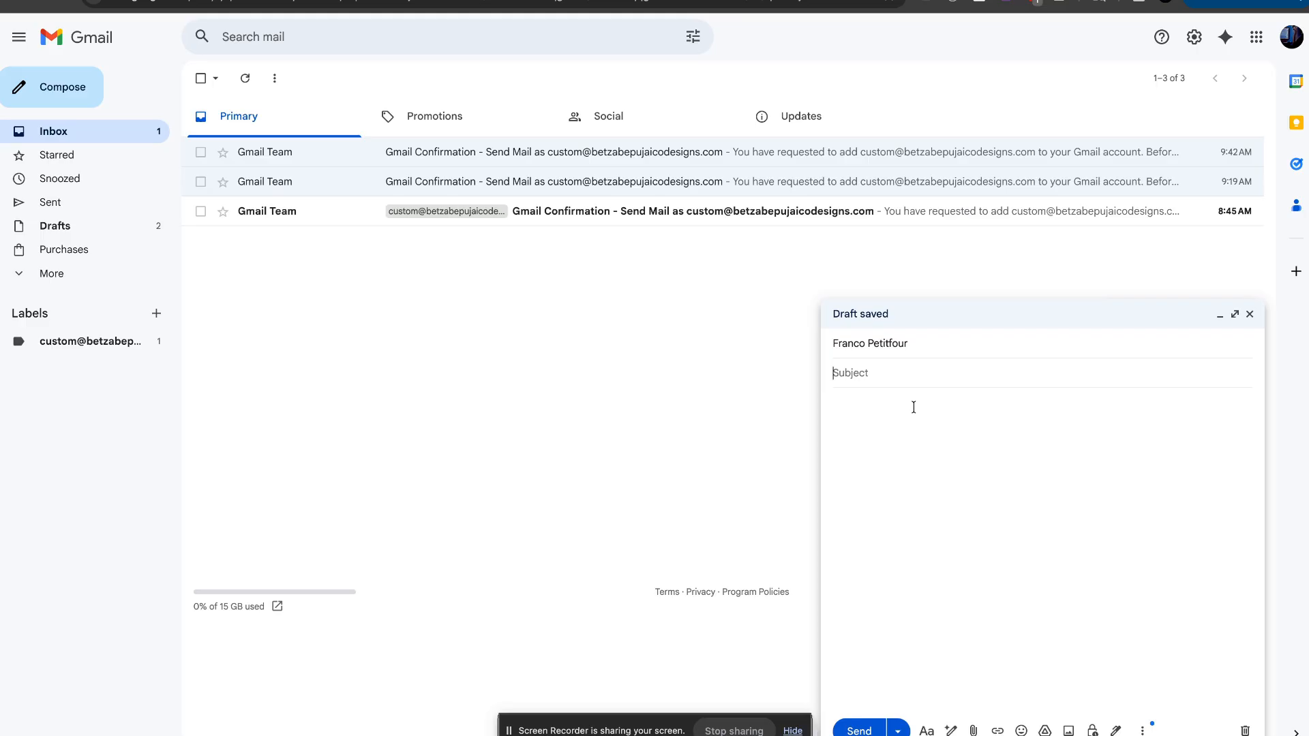
text(Hell)
key(ctrl+a)
key(ctrl+c)
click(959, 476)
key(ctrl+v)
key(ctrl+v)
key(ctrl+v)
key(ctrl+v)
key(ctrl+v)
key(ctrl+v)
key(ctrl+v)
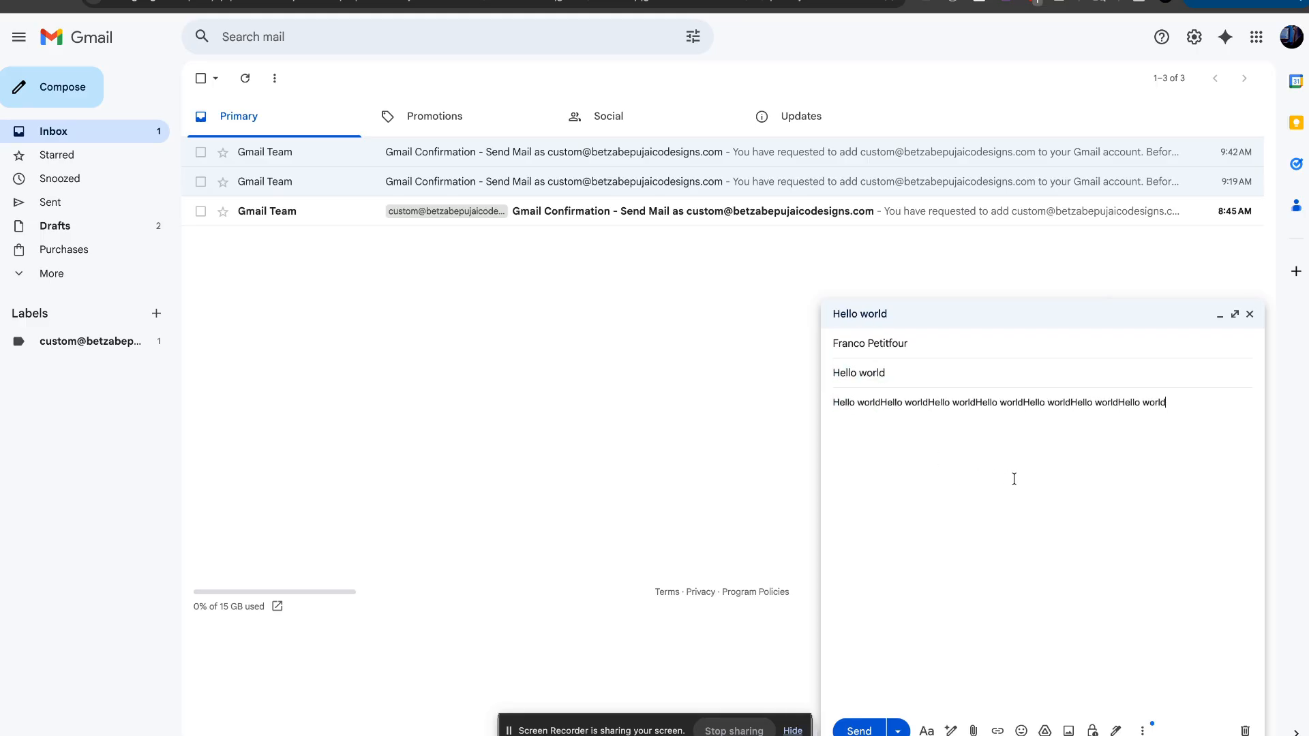
click(854, 728)
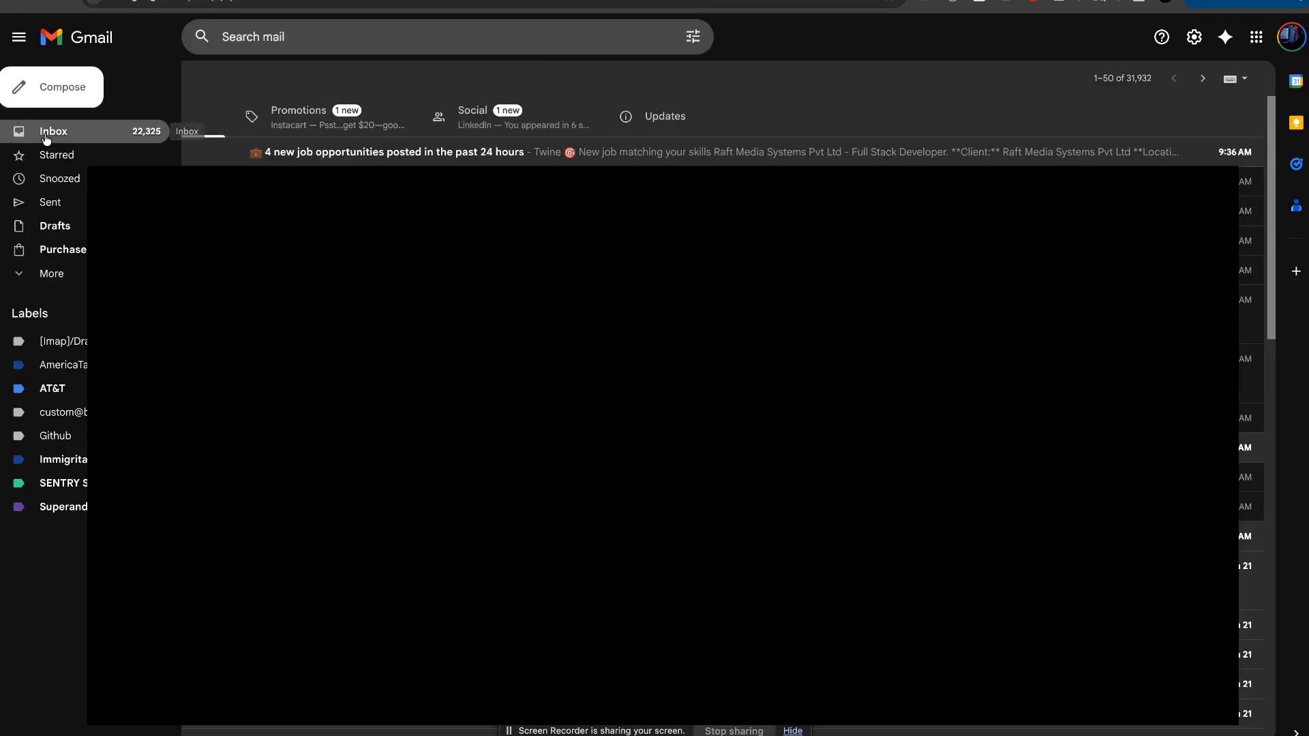
click(48, 136)
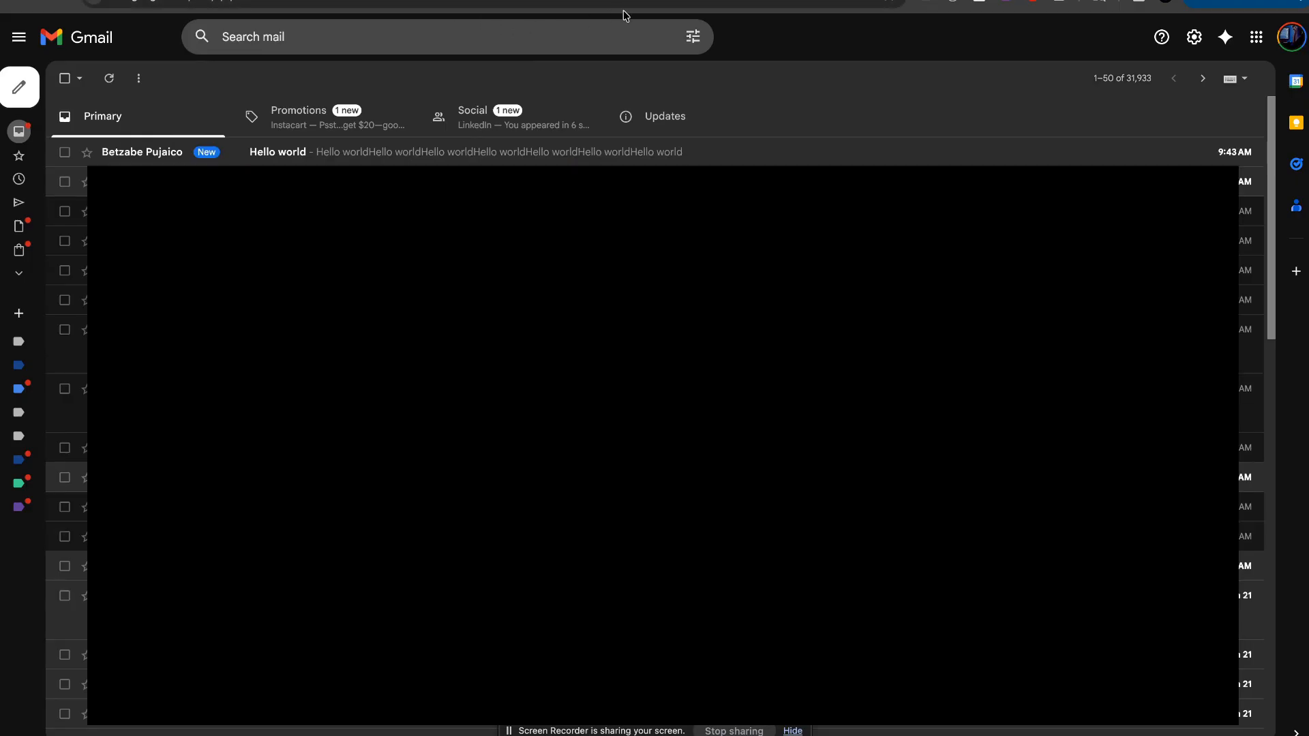
click(379, 154)
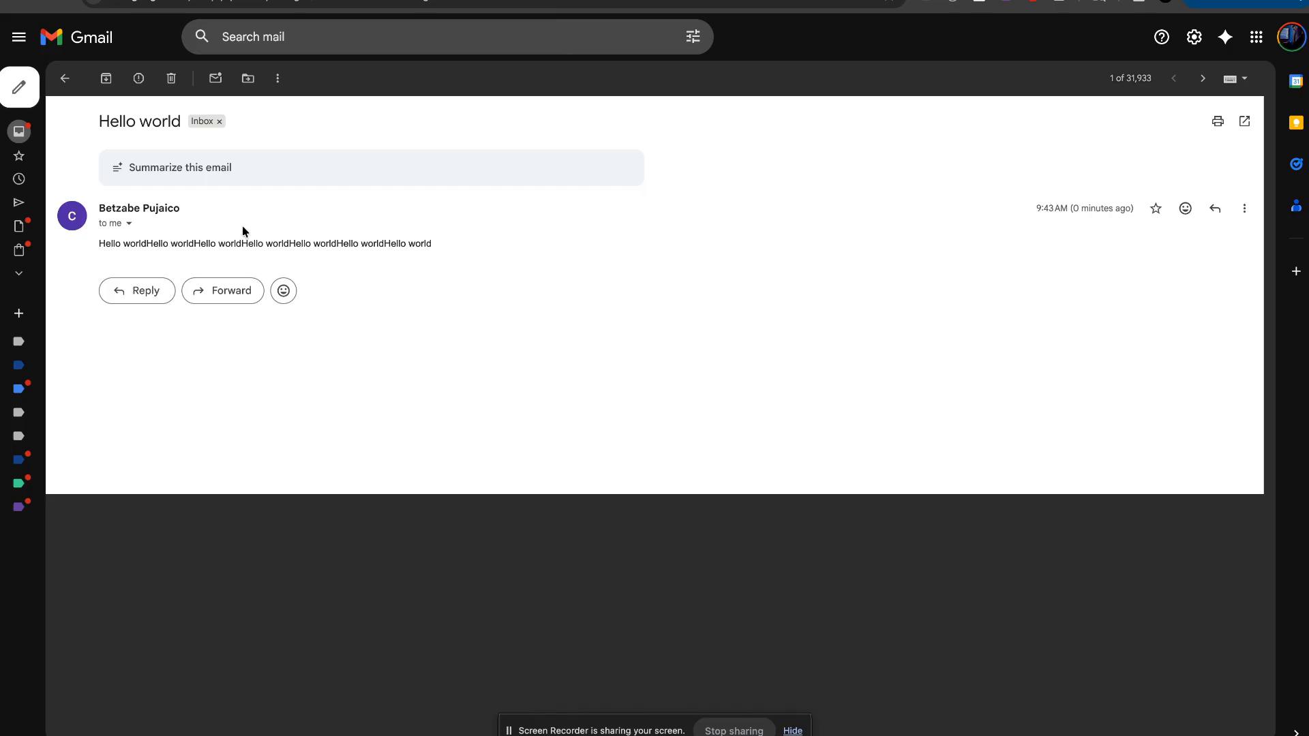
drag(437, 248, 97, 228)
click(343, 236)
drag(438, 245, 102, 206)
click(505, 255)
drag(435, 245, 87, 227)
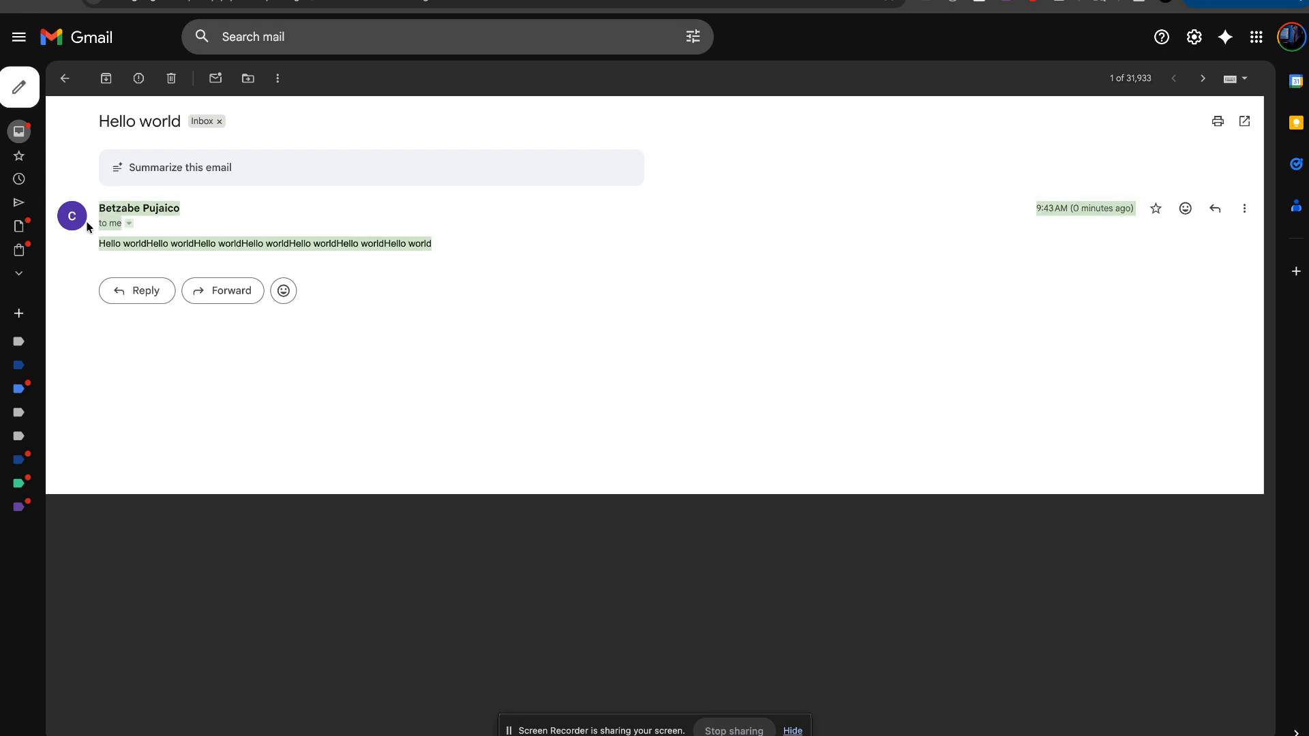
click(524, 244)
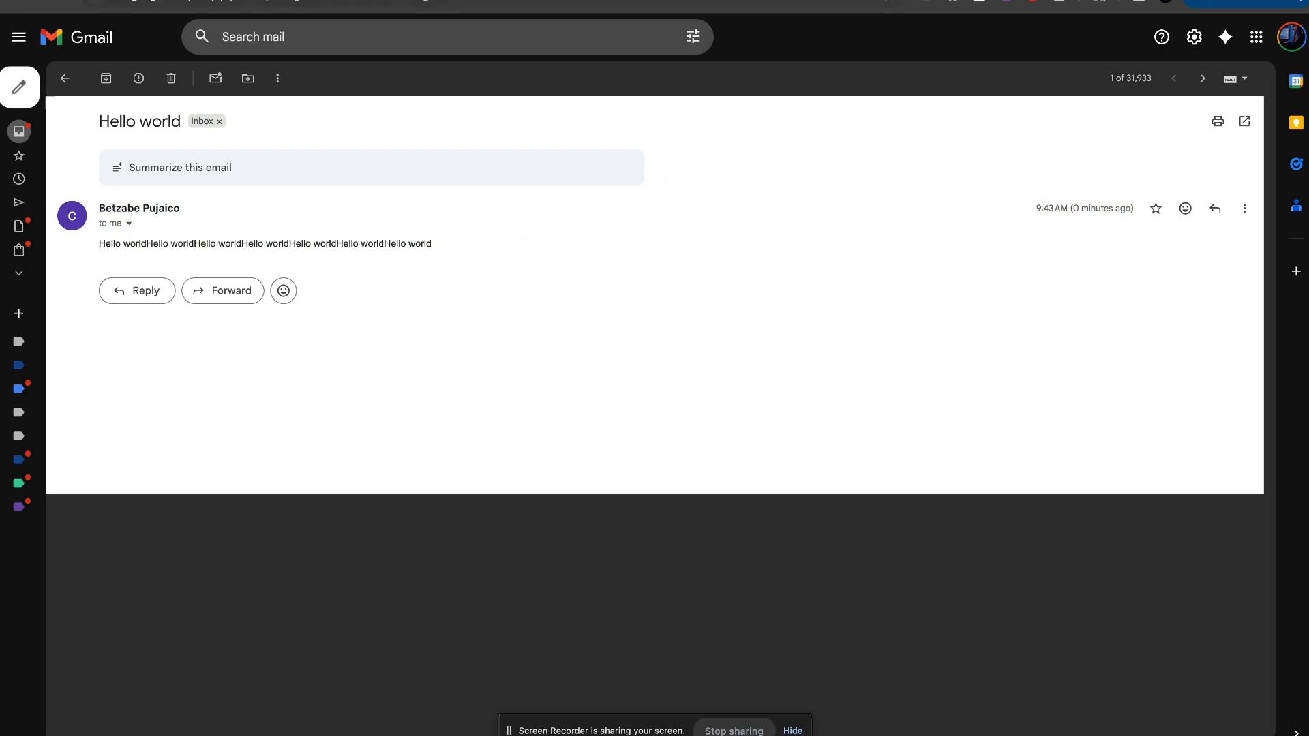
click(716, 0)
key(ctrl+shift+Tab)
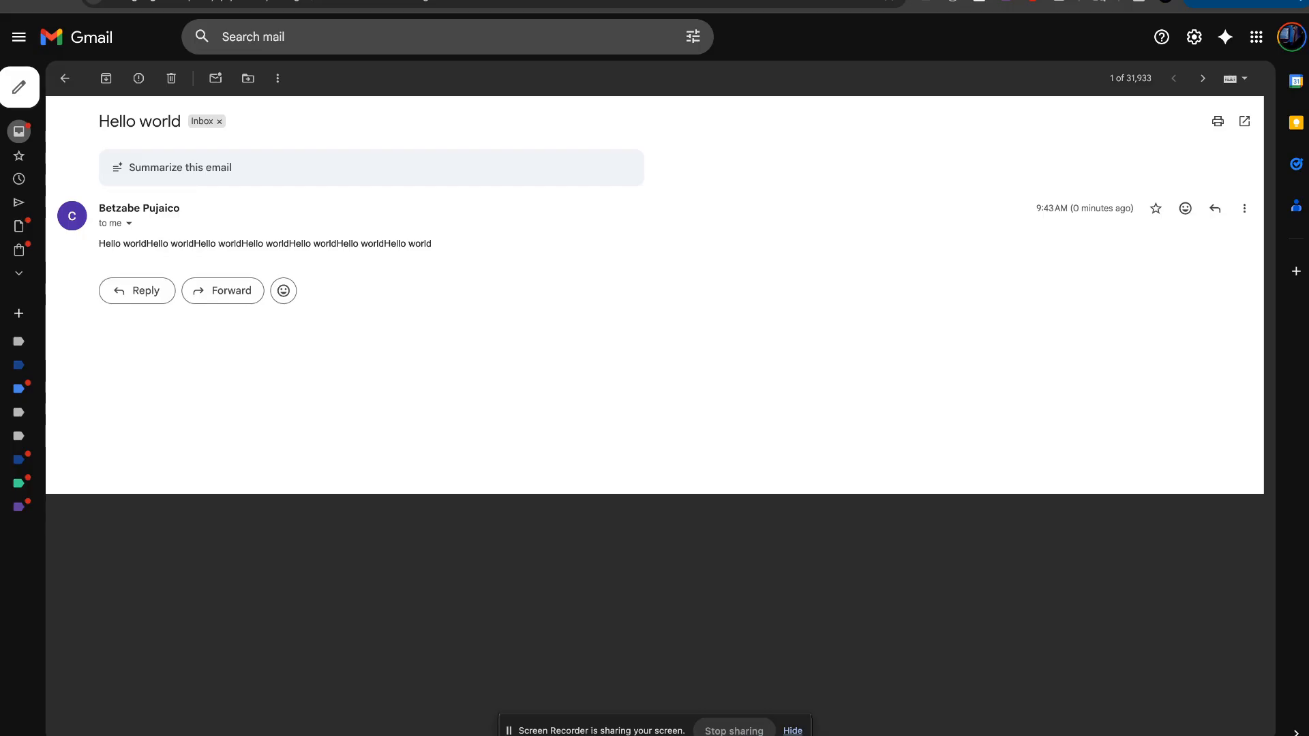
key(ctrl+Tab)
key(ctrl+shift+Tab)
key(ctrl+Tab)
key(ctrl+shift+Tab)
key(ctrl+Tab)
key(ctrl+shift+Tab)
key(ctrl+Tab)
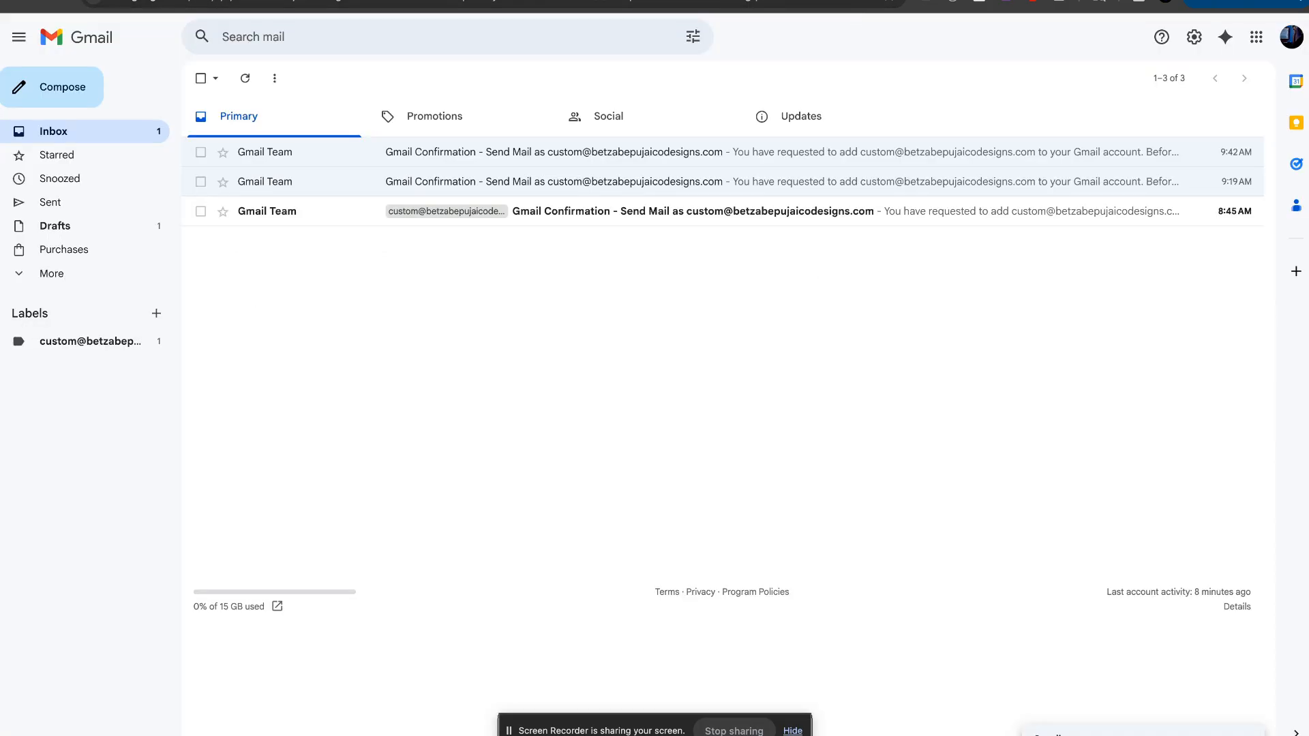
key(ctrl+shift+Tab)
key(ctrl+Tab)
key(ctrl+shift+Tab)
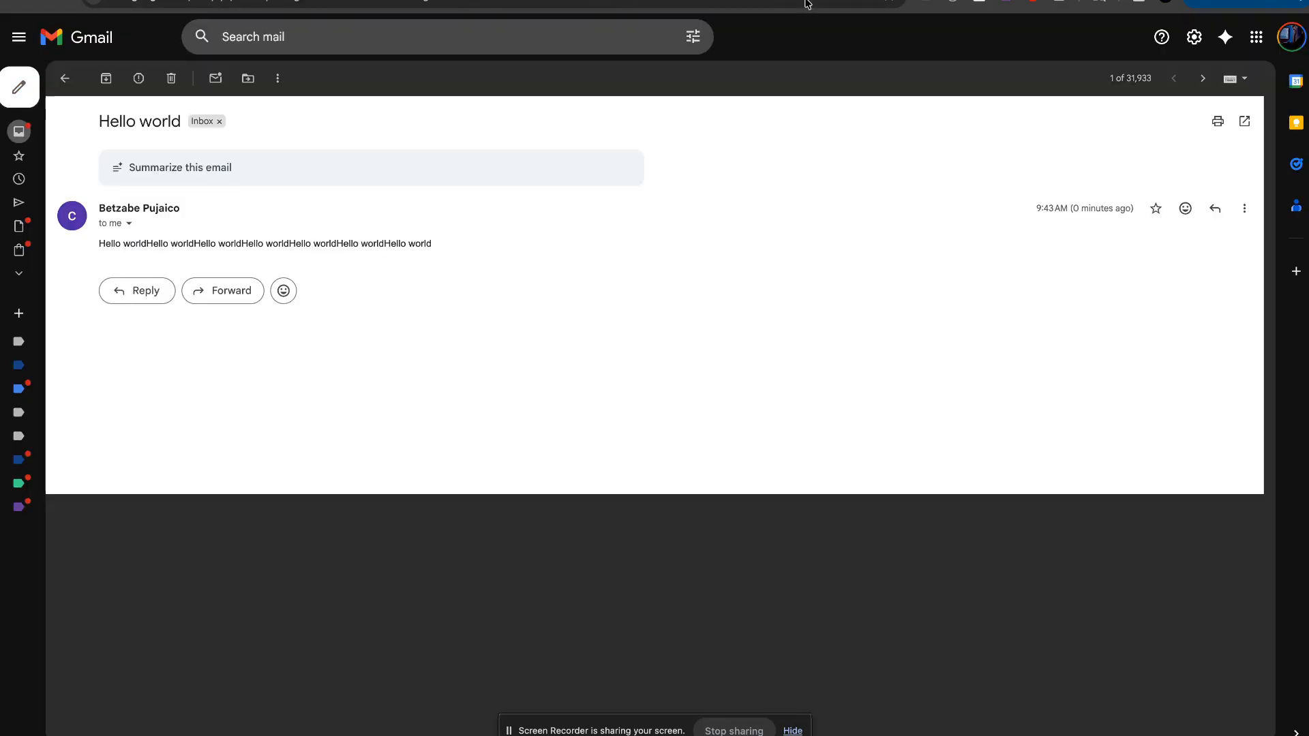
Step: Start a new email to the custom-domain address with subject 'Hello World Testing'
click(19, 99)
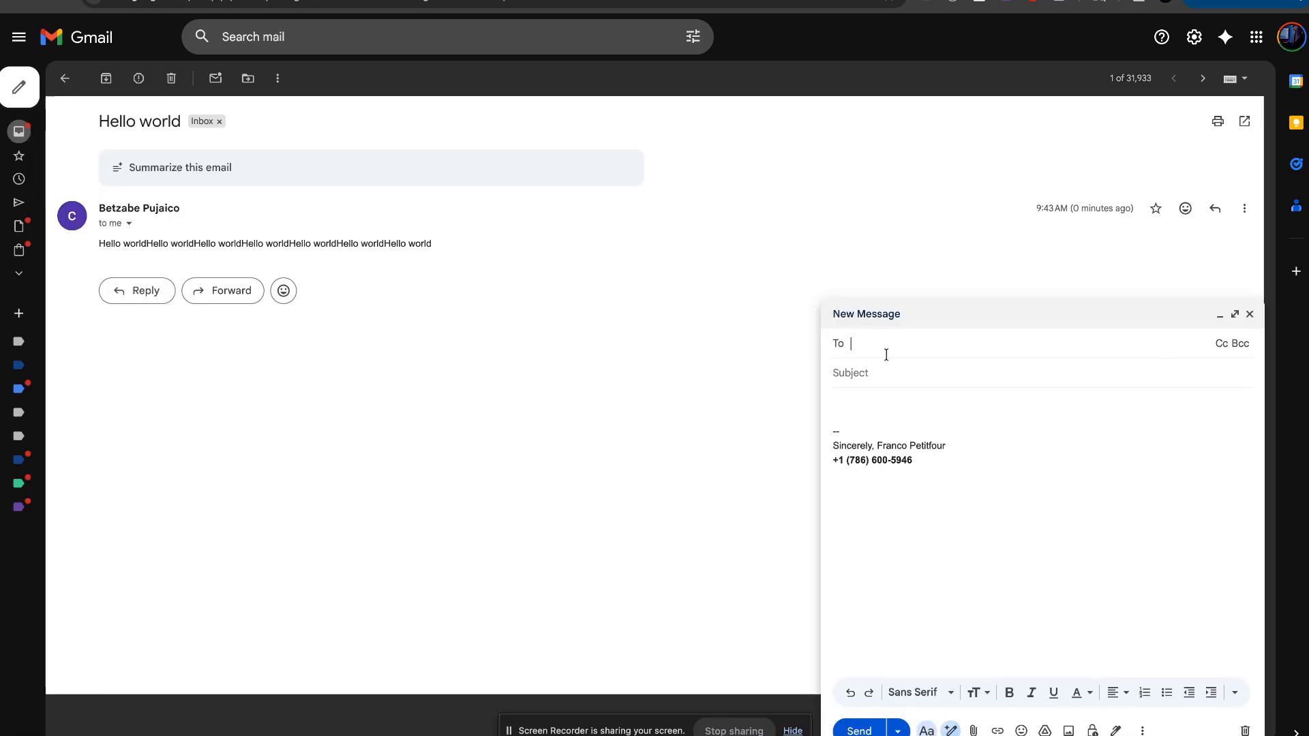
text(cus)
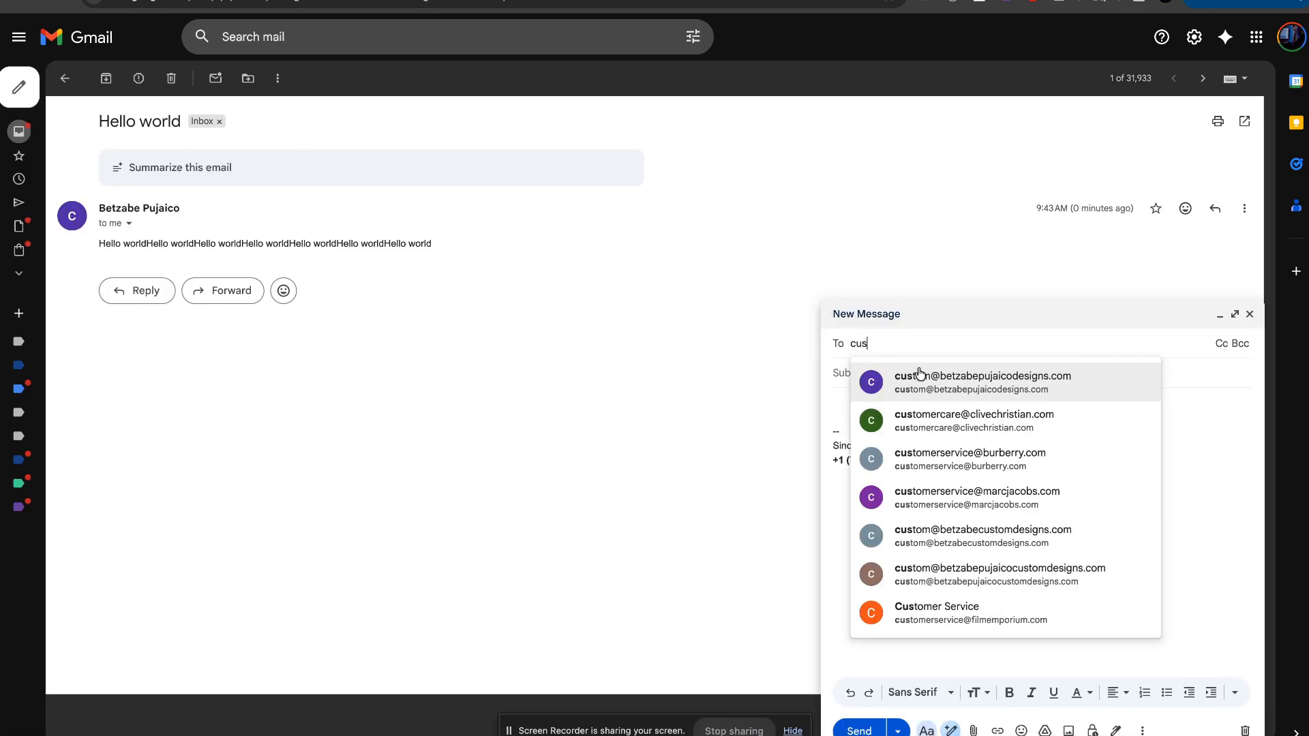
click(919, 376)
click(896, 383)
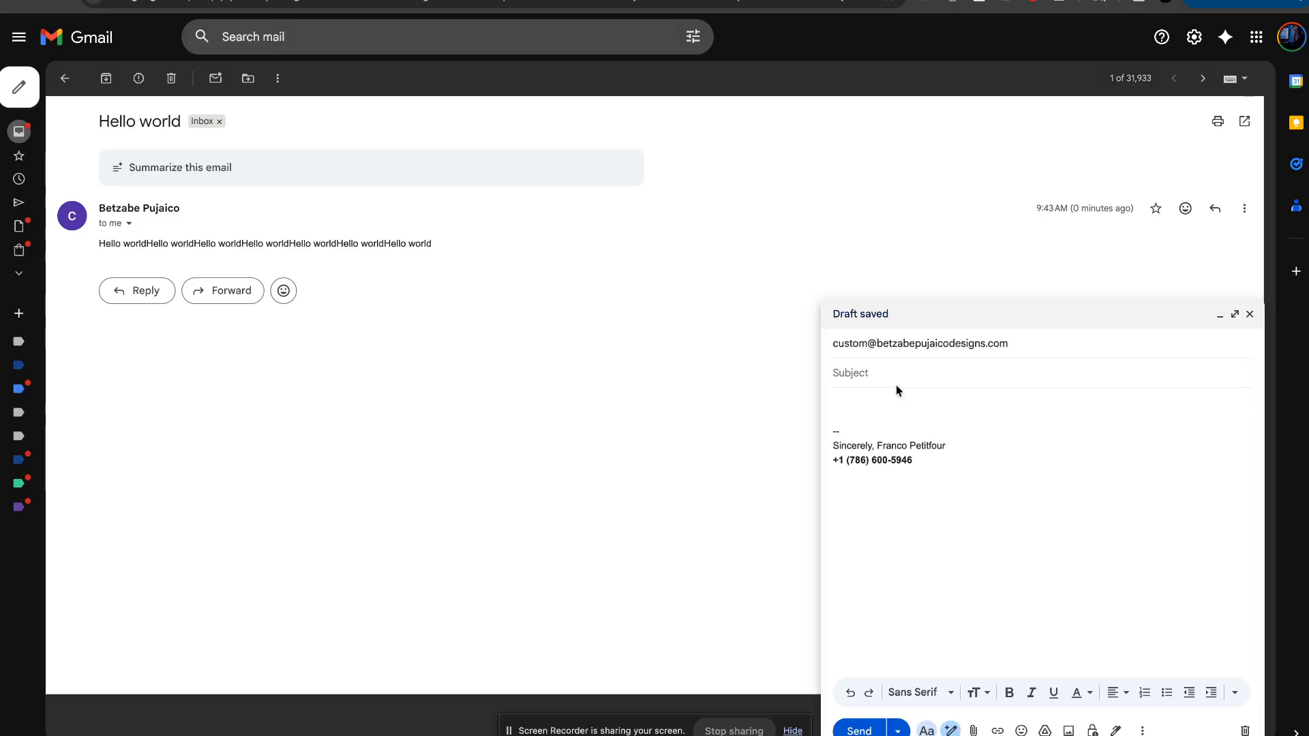
text(Hello World Testing)
Step: Paste 'Hello World Testing' twice into the body, send it, and switch to the other tab
key(super+a)
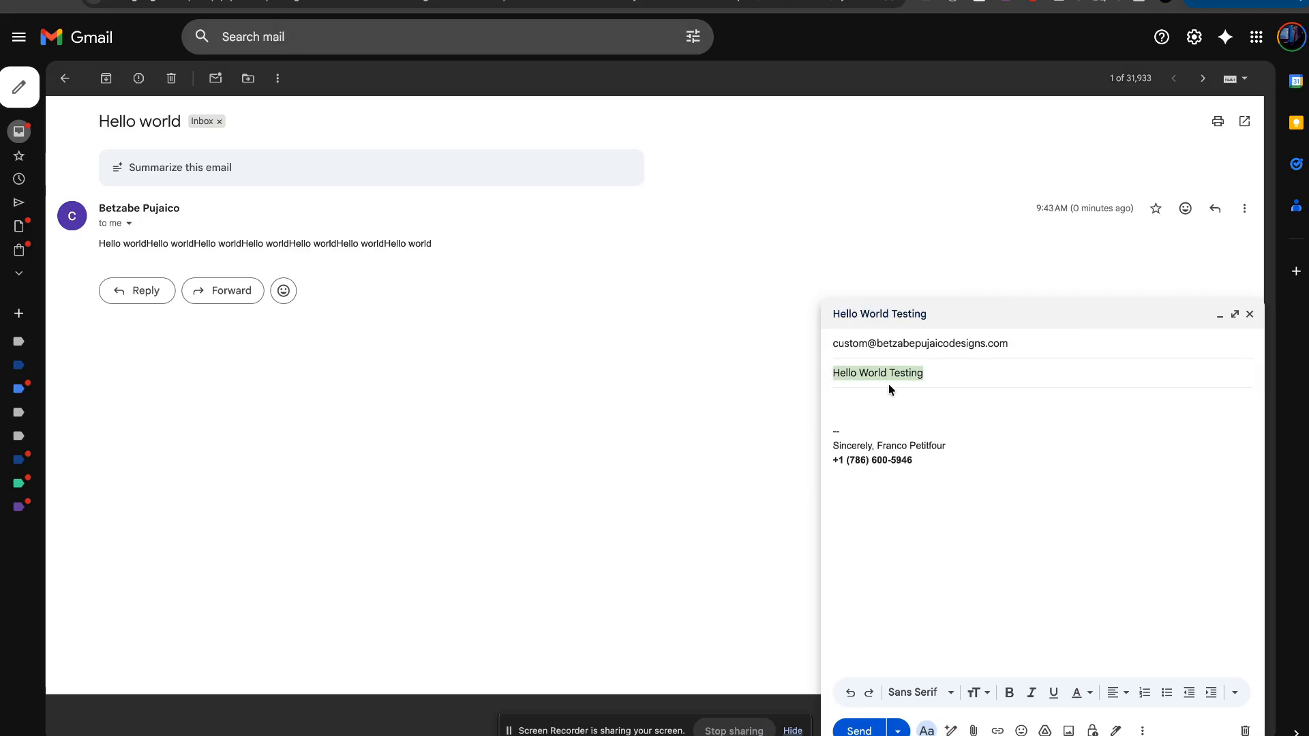
click(929, 374)
click(938, 397)
key(super+v)
key(super+v)
key(super+v)
key(super+v)
key(super+v)
key(super+v)
key(super+v)
key(super+v)
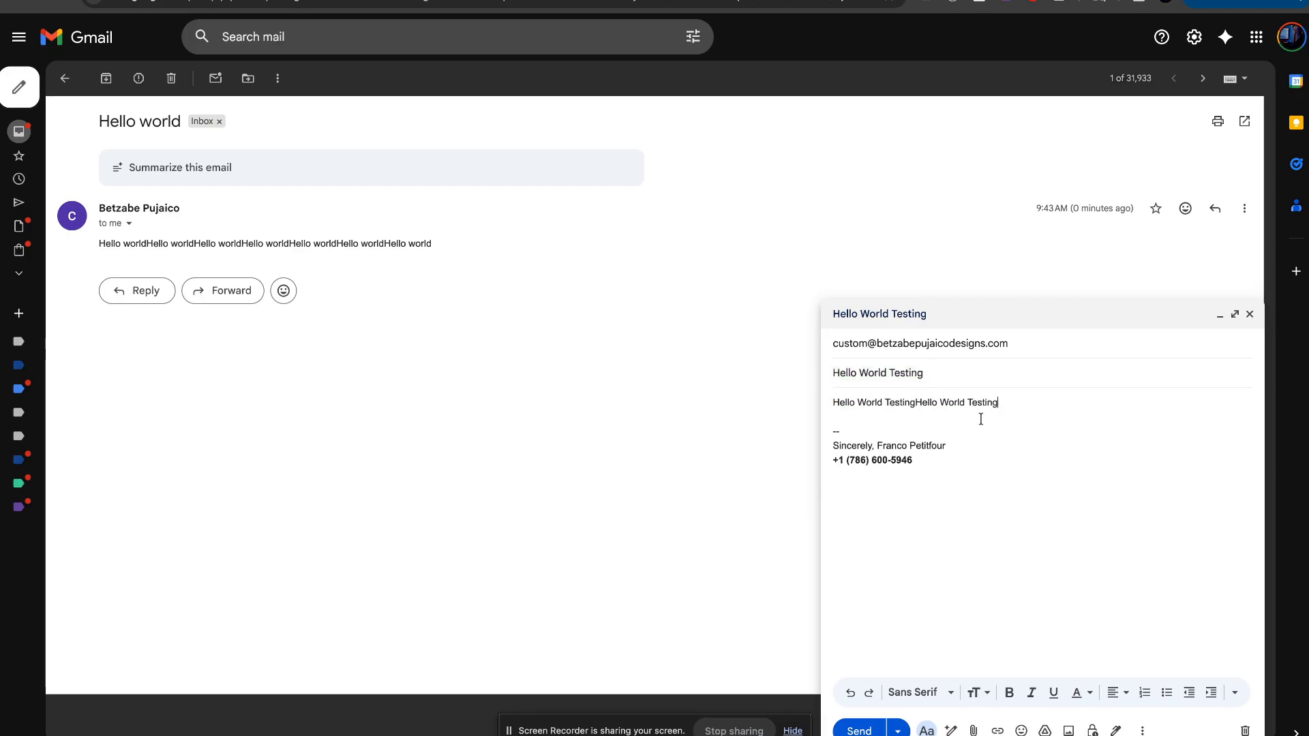
key(super+v)
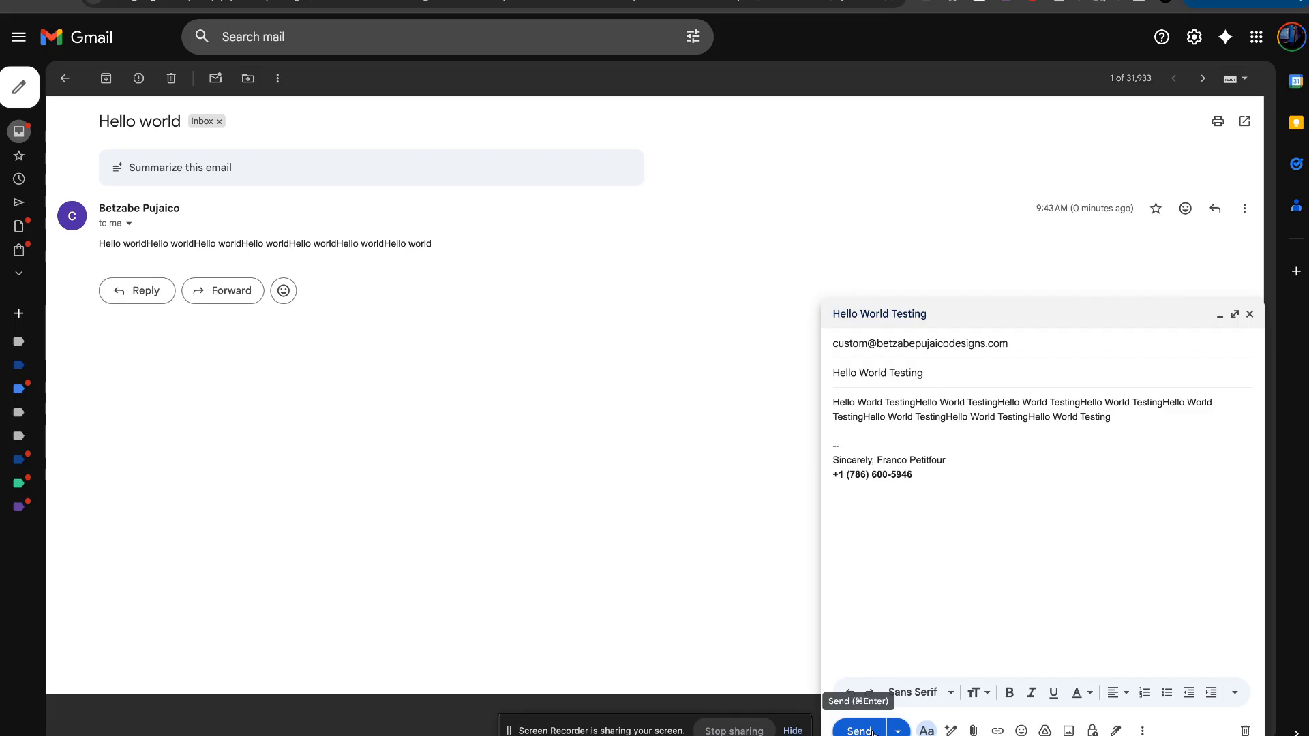
click(860, 730)
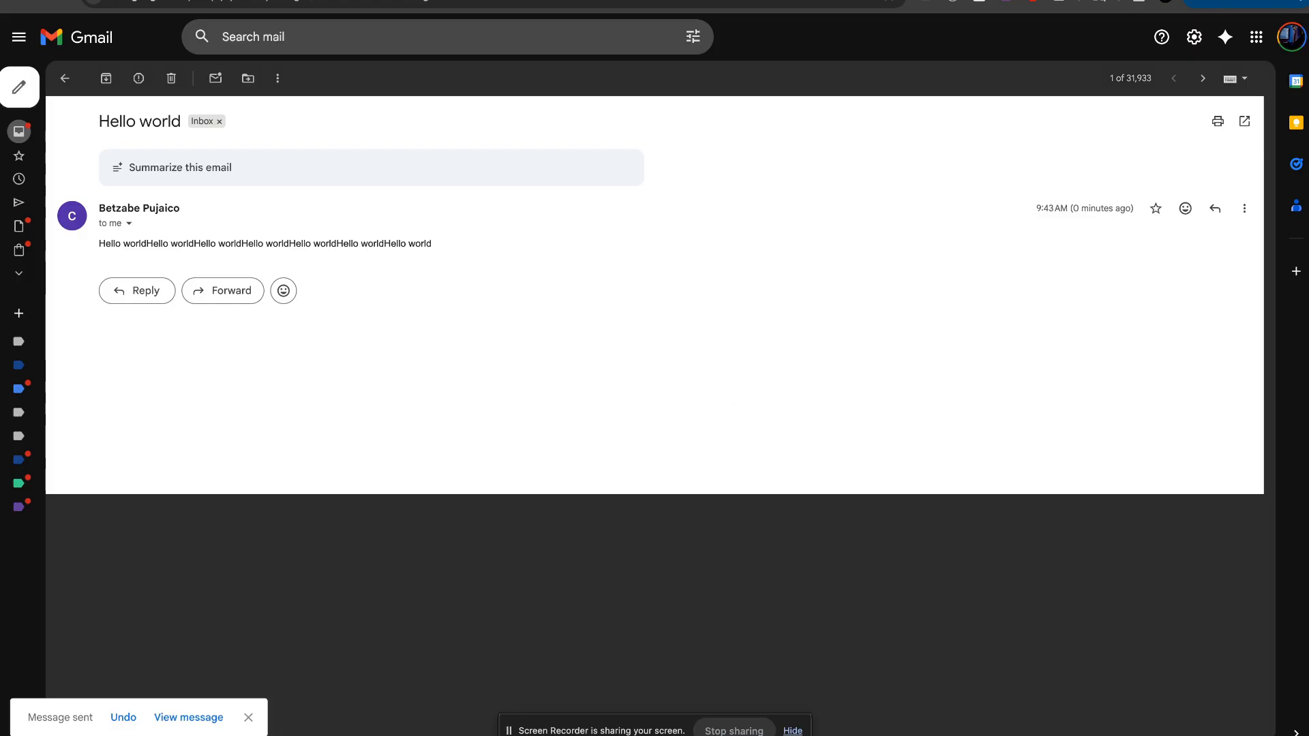
click(644, 4)
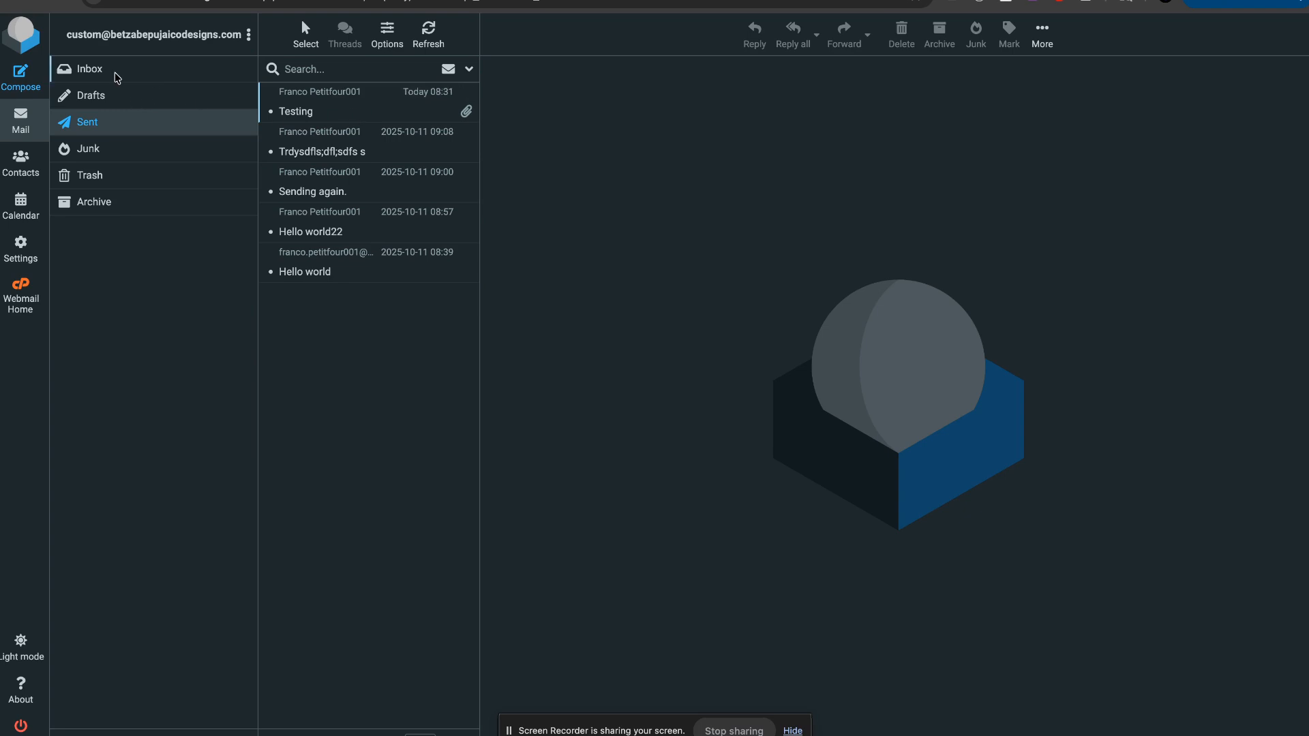
Step: Switch the Roundcube folder view from Sent to the Inbox folder
click(249, 65)
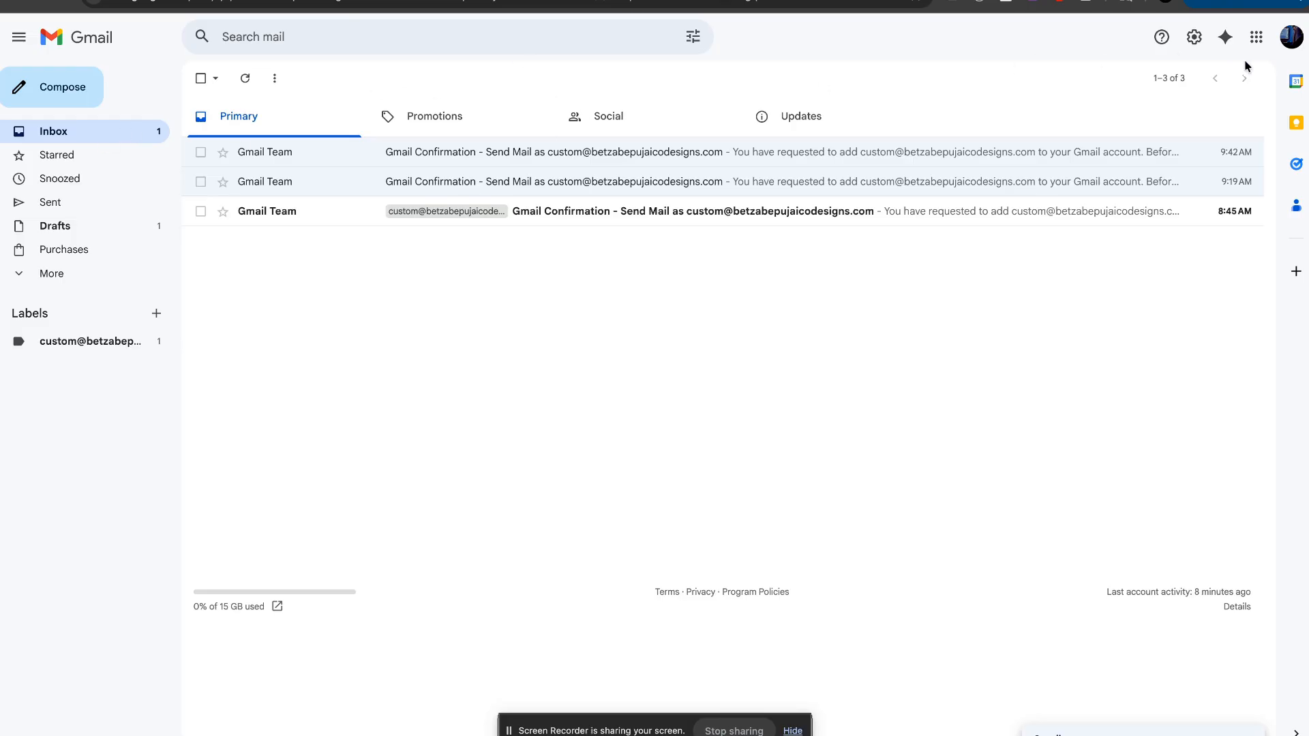
Step: Run Check mail now for the custom-domain POP3 account in Accounts and Import, then return to Inbox
click(1184, 45)
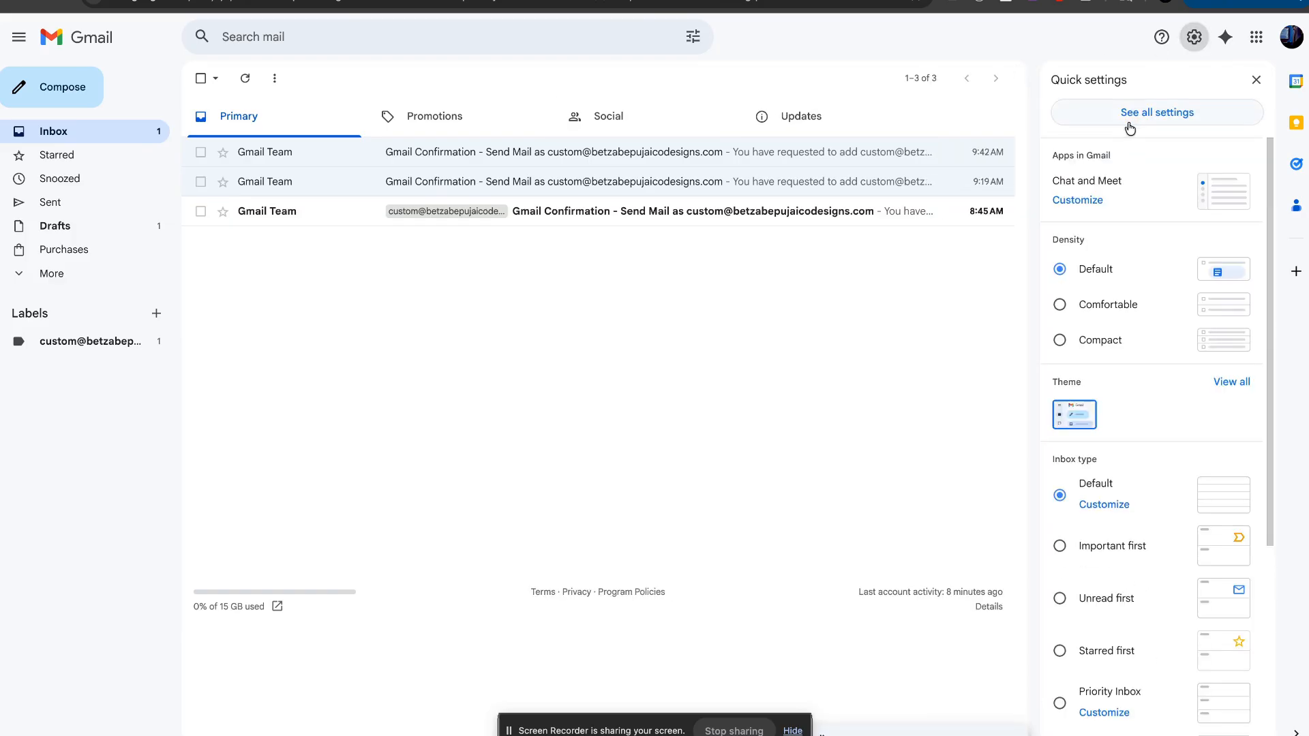
click(1157, 112)
click(382, 110)
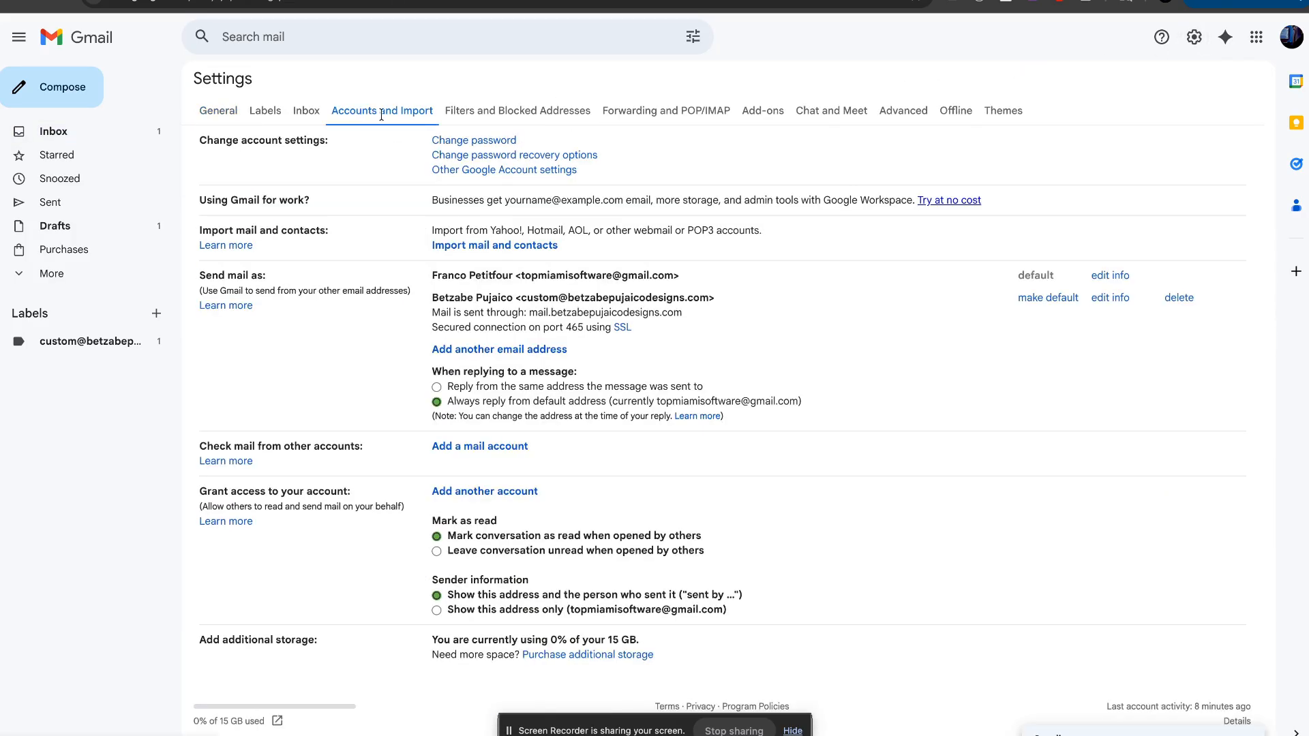
scroll(562, 474, down, 1)
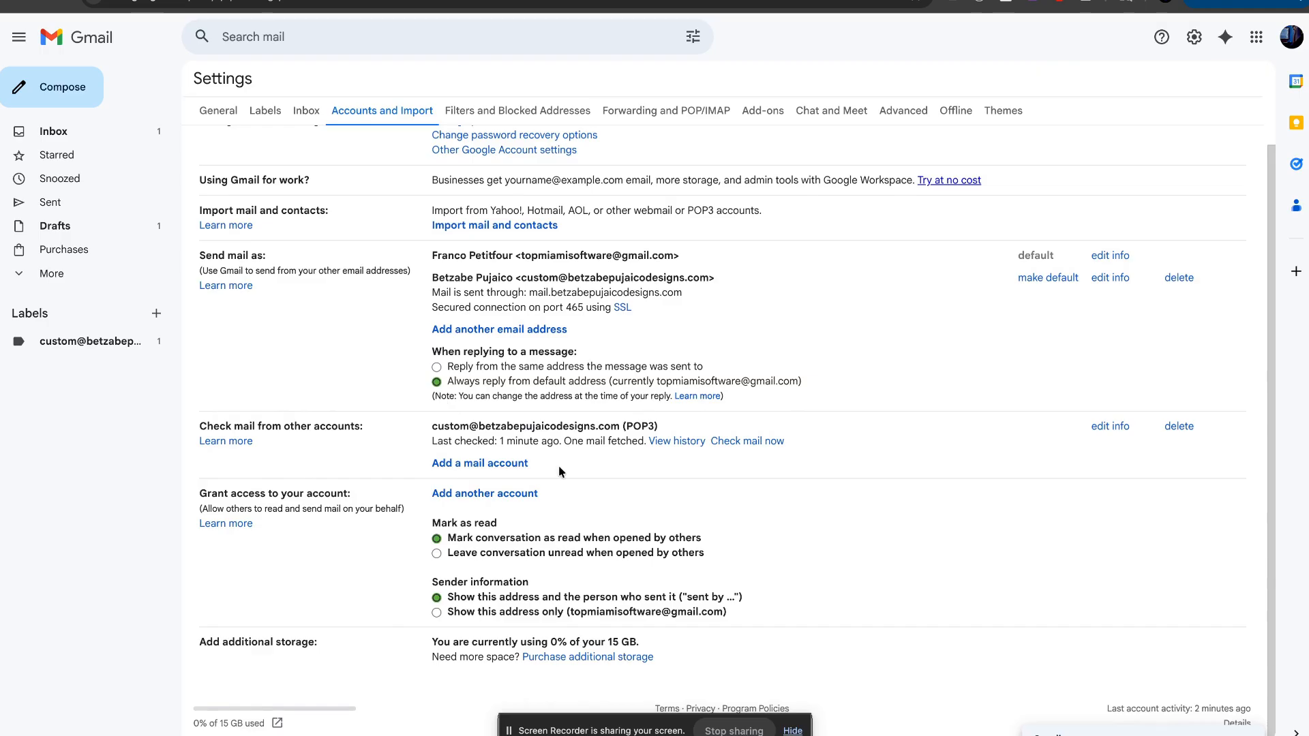
drag(435, 425, 620, 427)
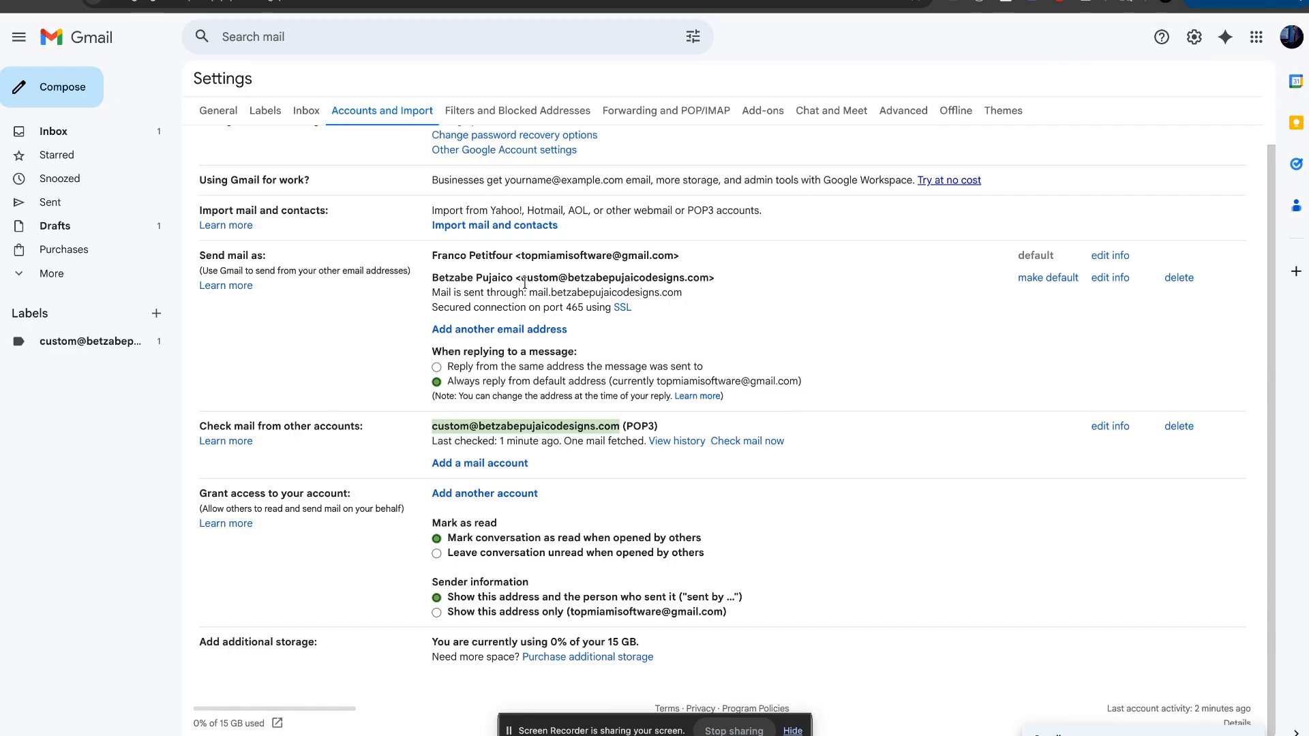
click(765, 475)
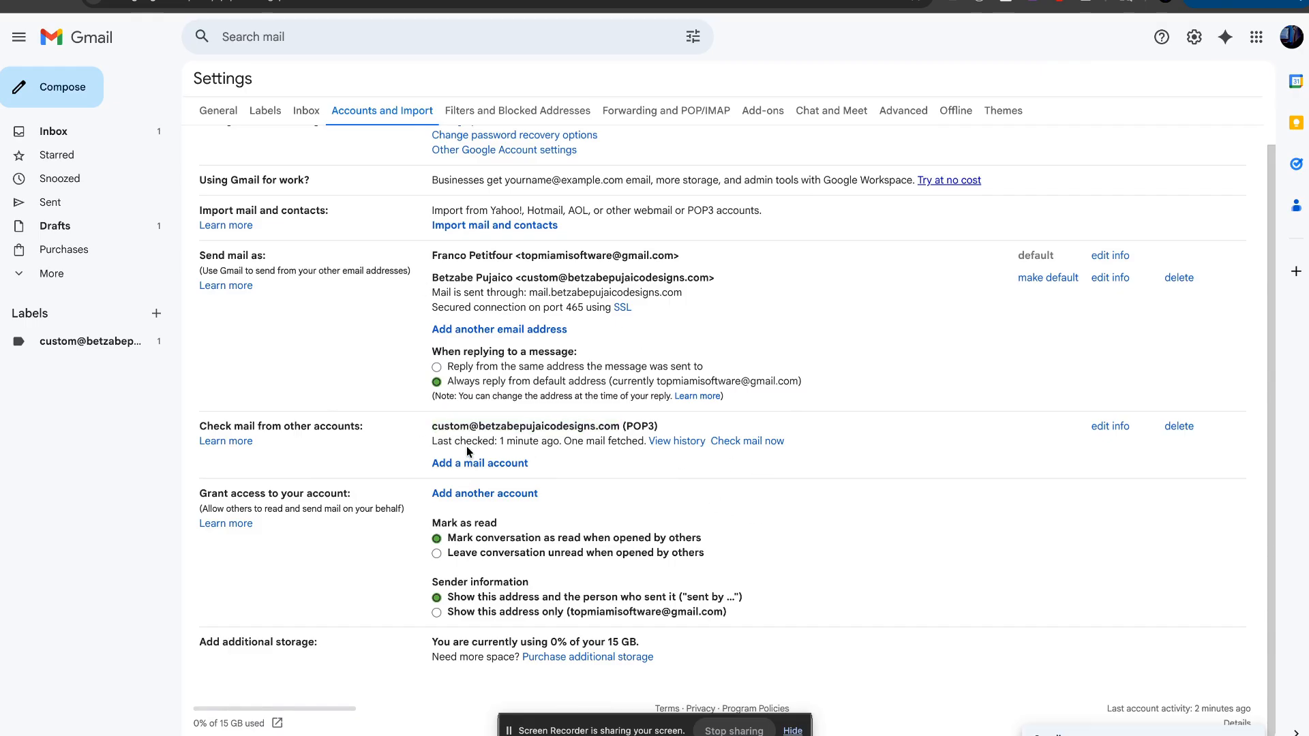
mouse_move(430, 427)
mouse_down()
mouse_move(567, 443)
mouse_move(425, 448)
mouse_move(434, 442)
mouse_up()
click(603, 460)
click(750, 442)
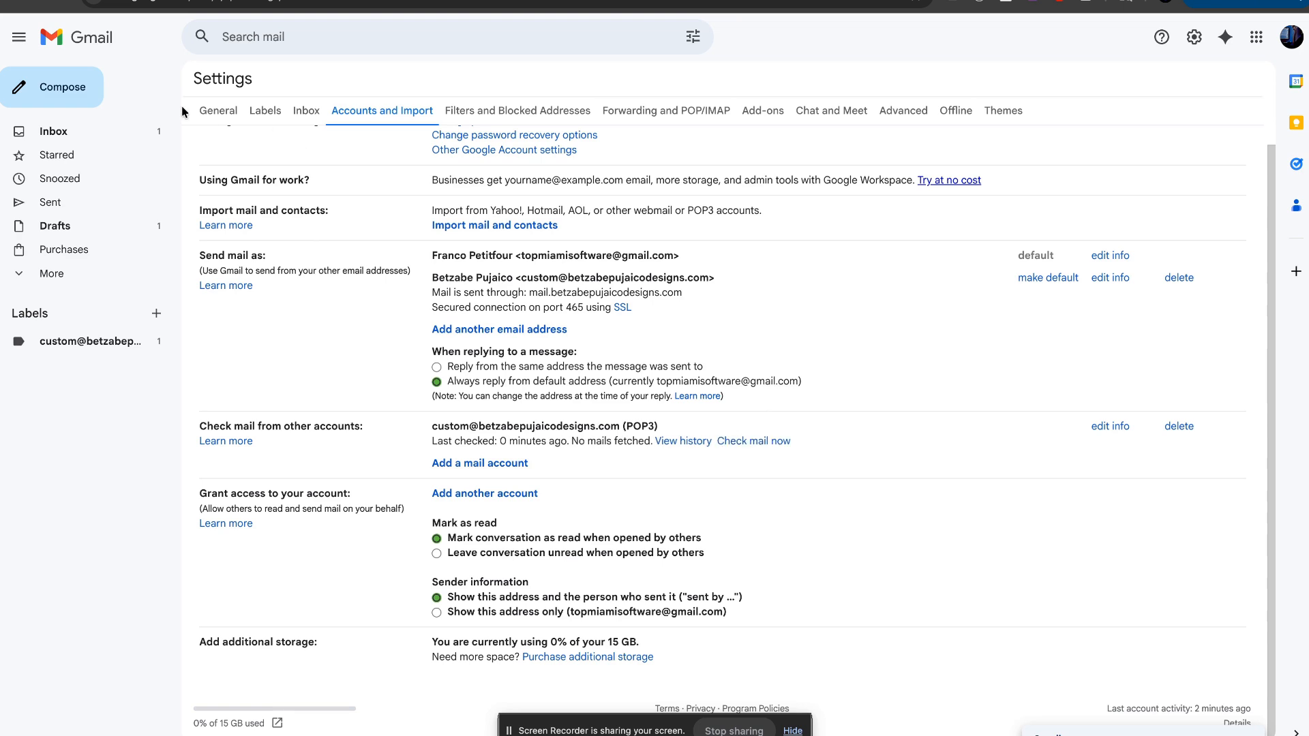
click(86, 139)
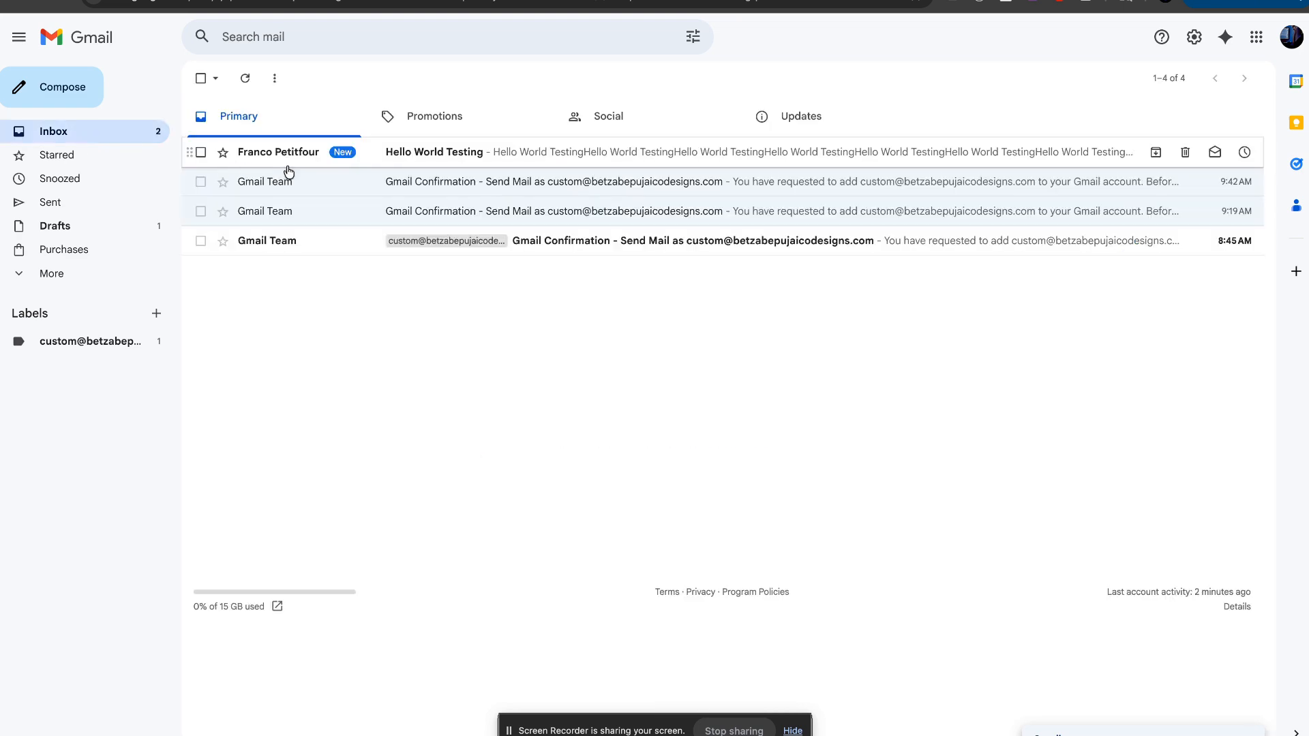
Step: Open the Hello World Testing email and confirm its recipient is the custom-domain address
click(474, 156)
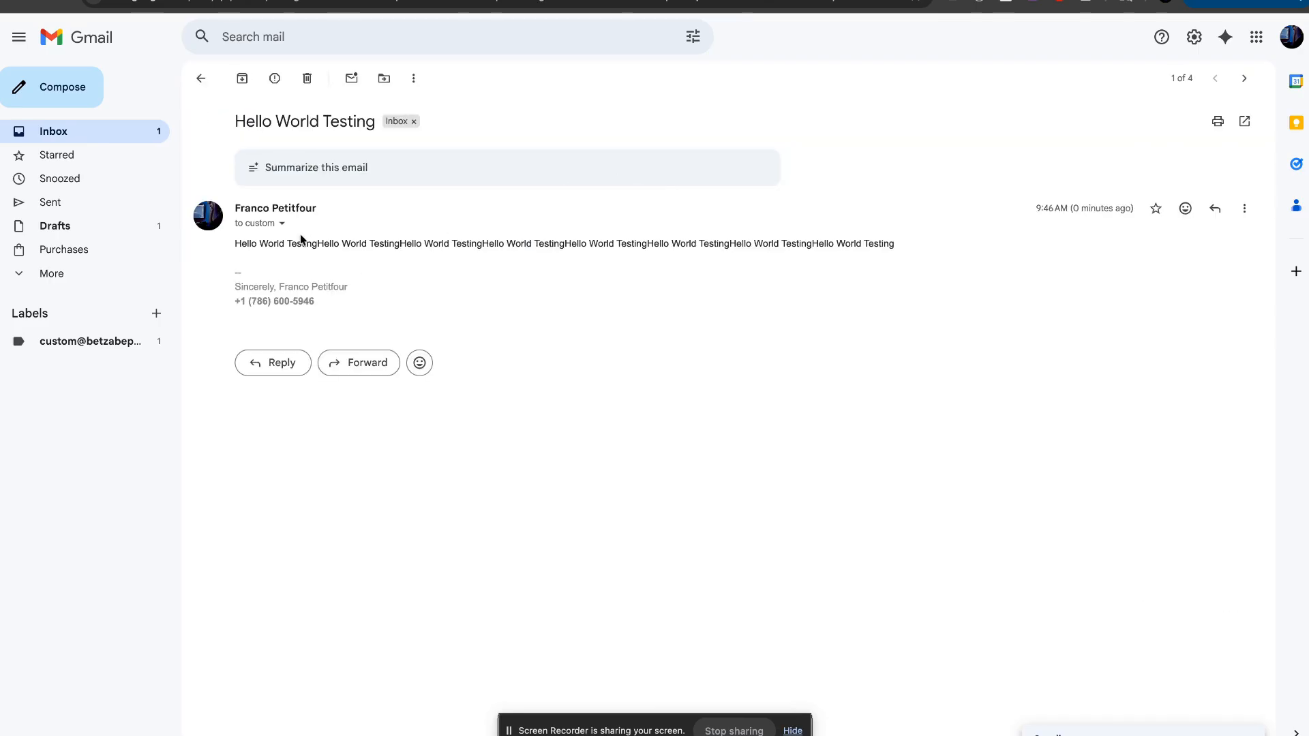
click(282, 225)
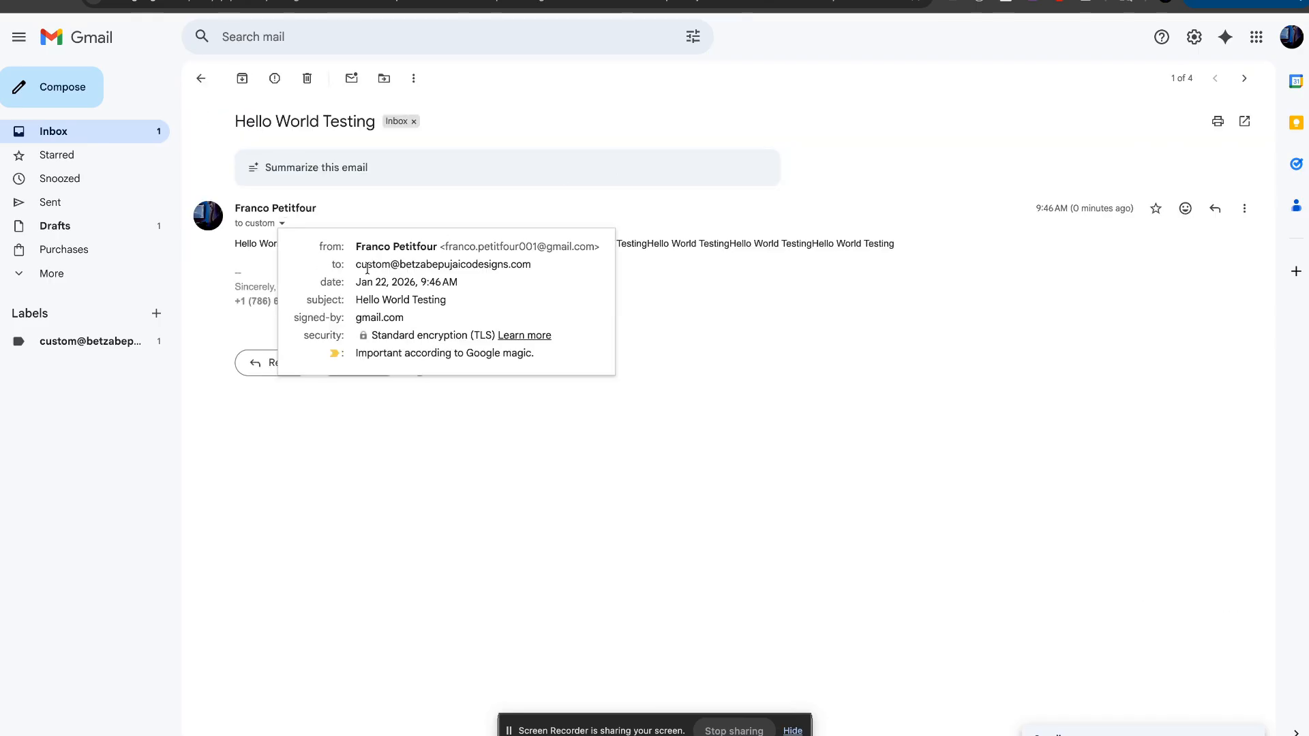
drag(360, 267, 506, 263)
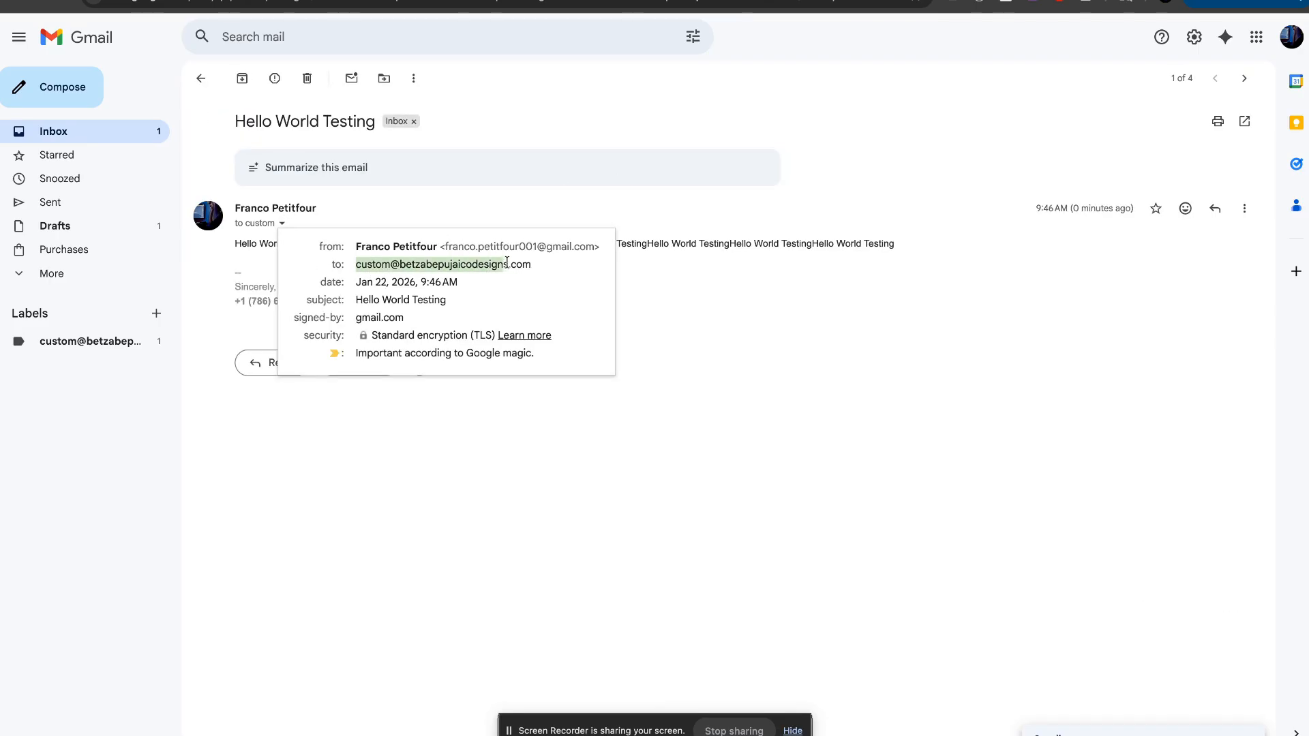
drag(608, 245, 673, 266)
click(550, 259)
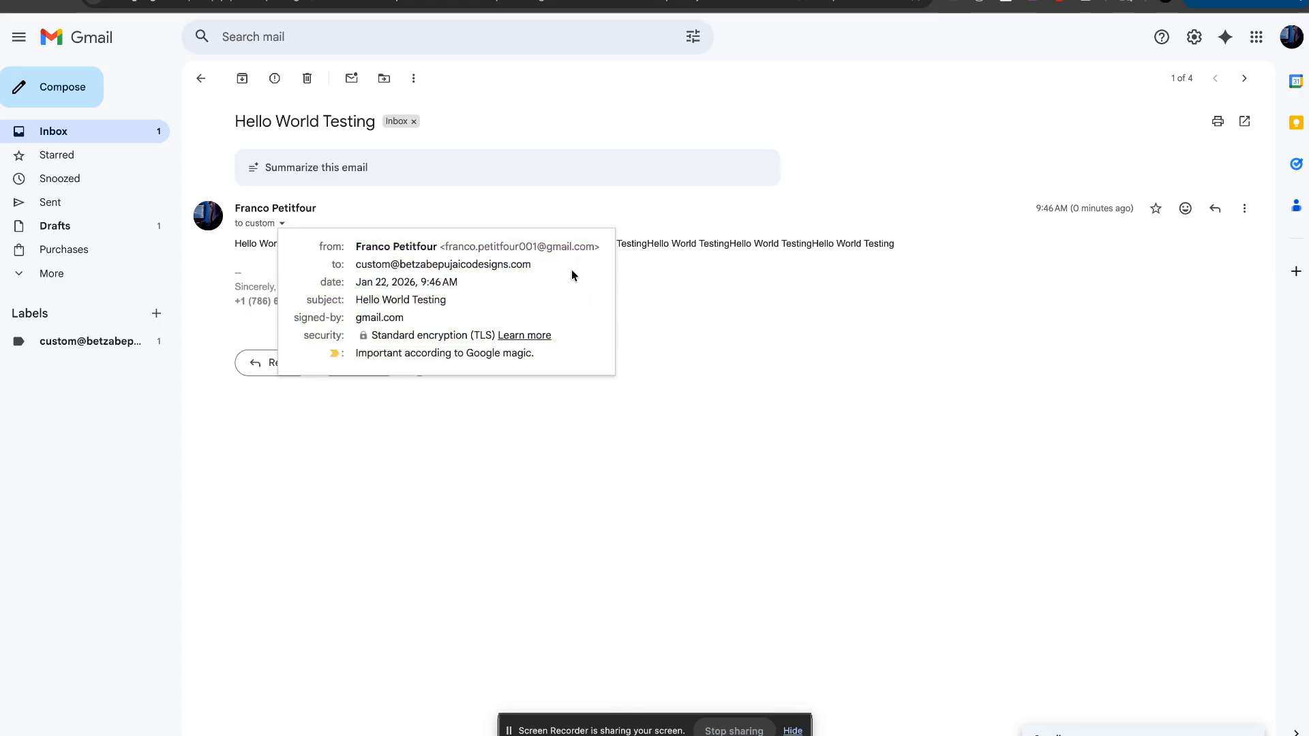
click(713, 231)
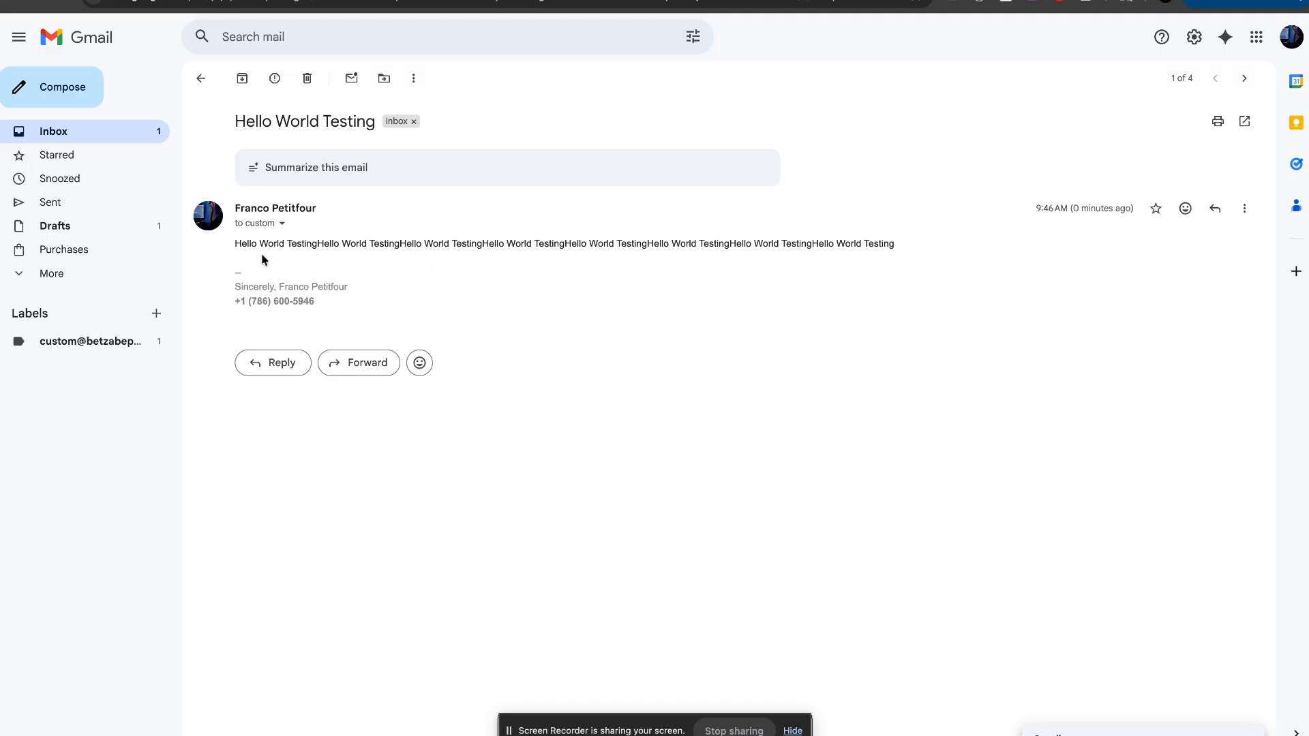
Step: Highlight the sender header and repeated body text of the Hello World Testing email
drag(232, 250, 944, 257)
click(943, 257)
triple_click(417, 252)
click(462, 276)
drag(915, 240, 705, 222)
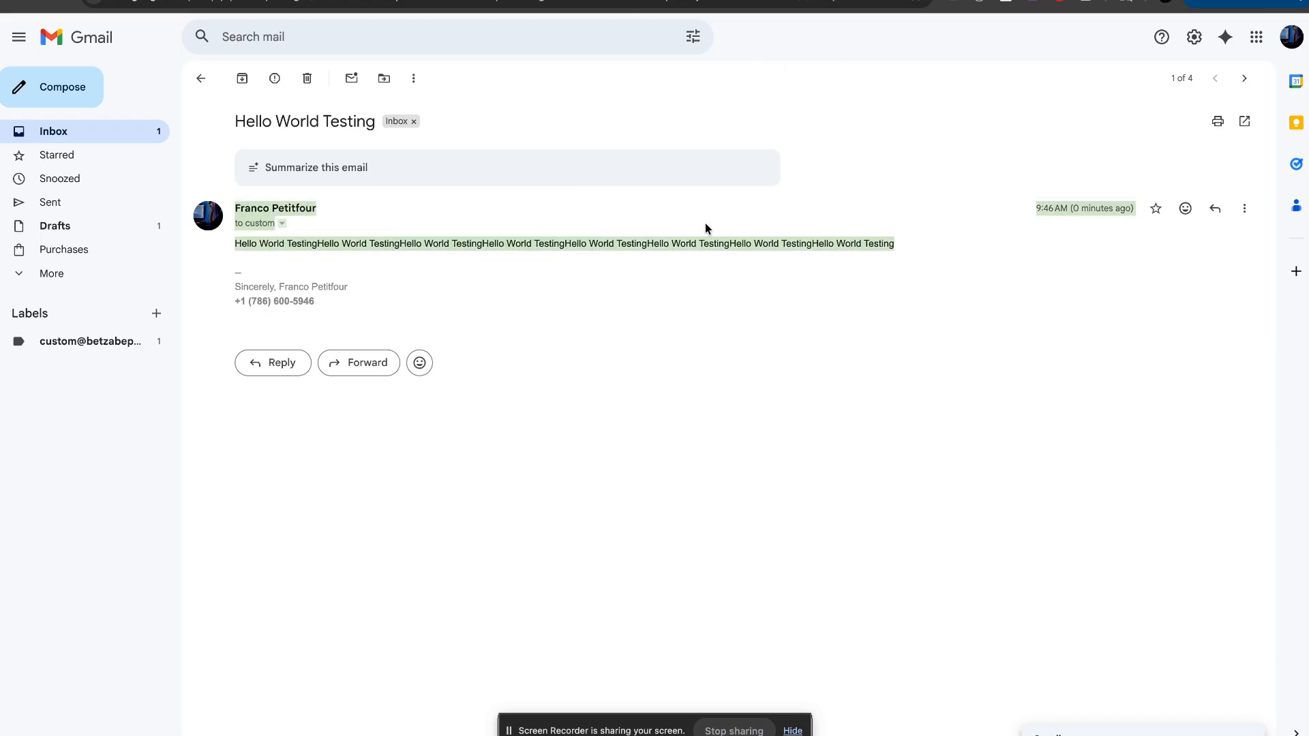
click(705, 228)
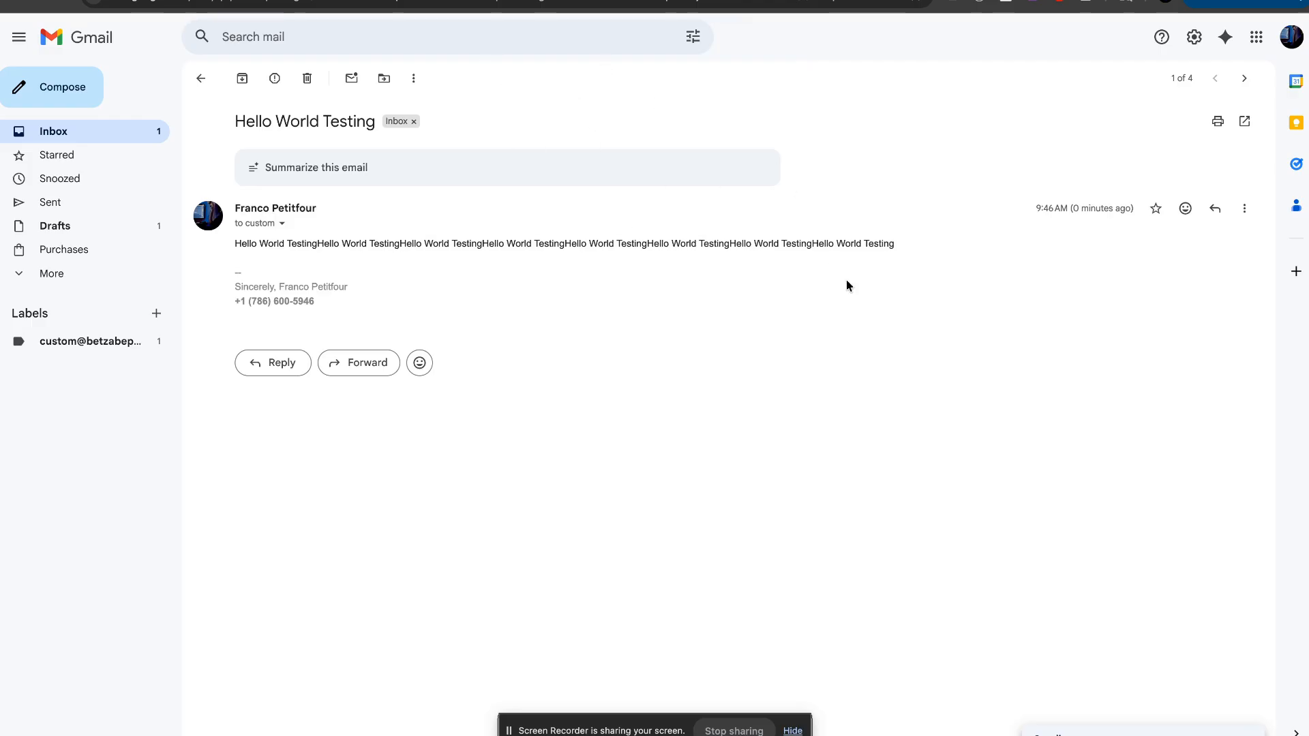